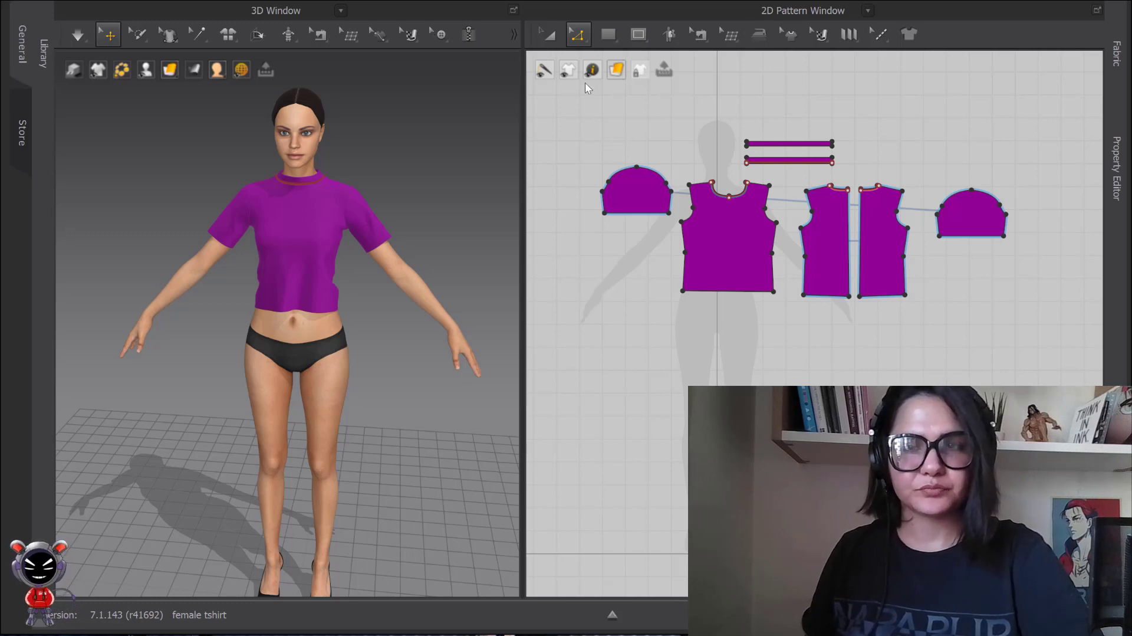
Activate the Rectangle tool for drawing a new pattern piece in the 2D pattern area.
{"action": "left_click", "coordinate": [578, 36]}
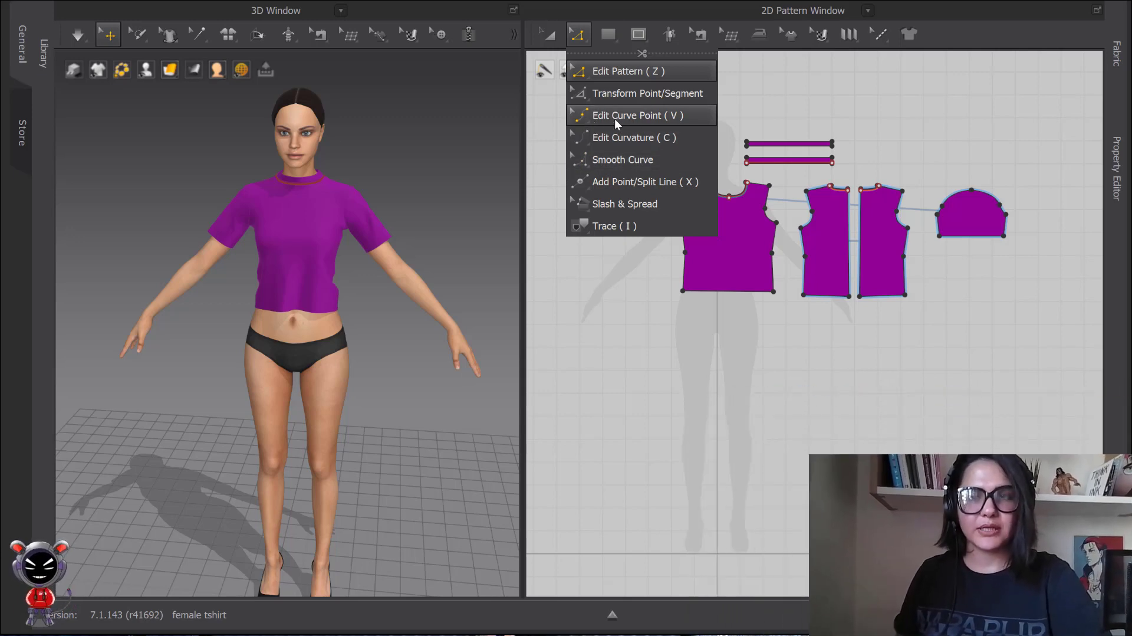
{"action": "left_click", "coordinate": [700, 323]}
{"action": "left_click", "coordinate": [613, 36]}
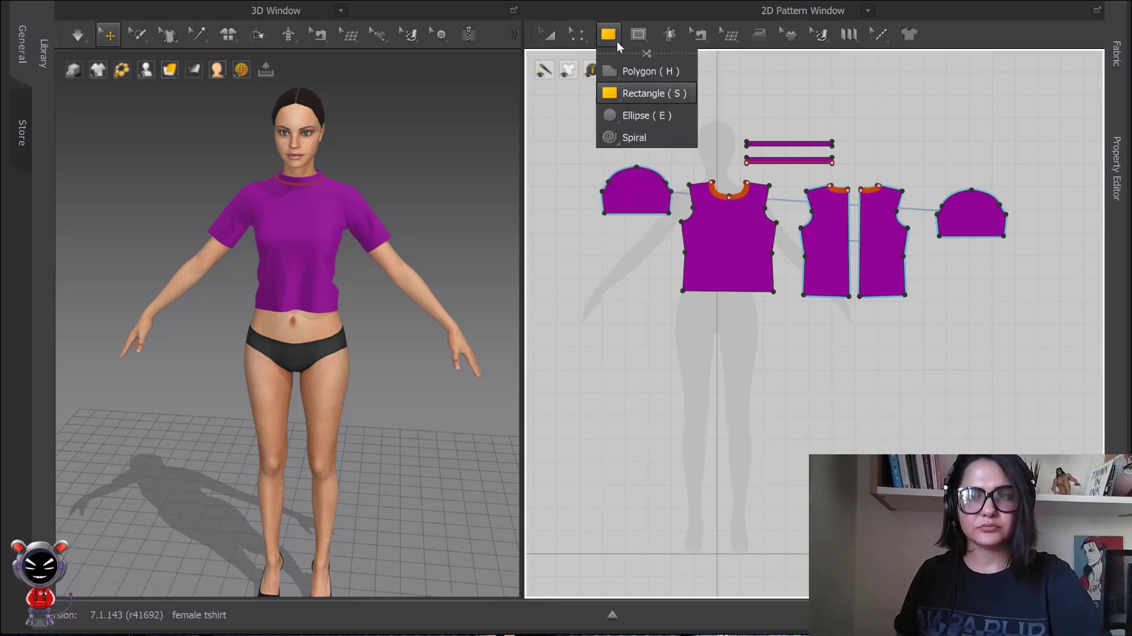
{"action": "left_click", "coordinate": [628, 93]}
{"action": "scroll", "coordinate": [672, 312], "scroll_direction": "up", "scroll_amount": 3}
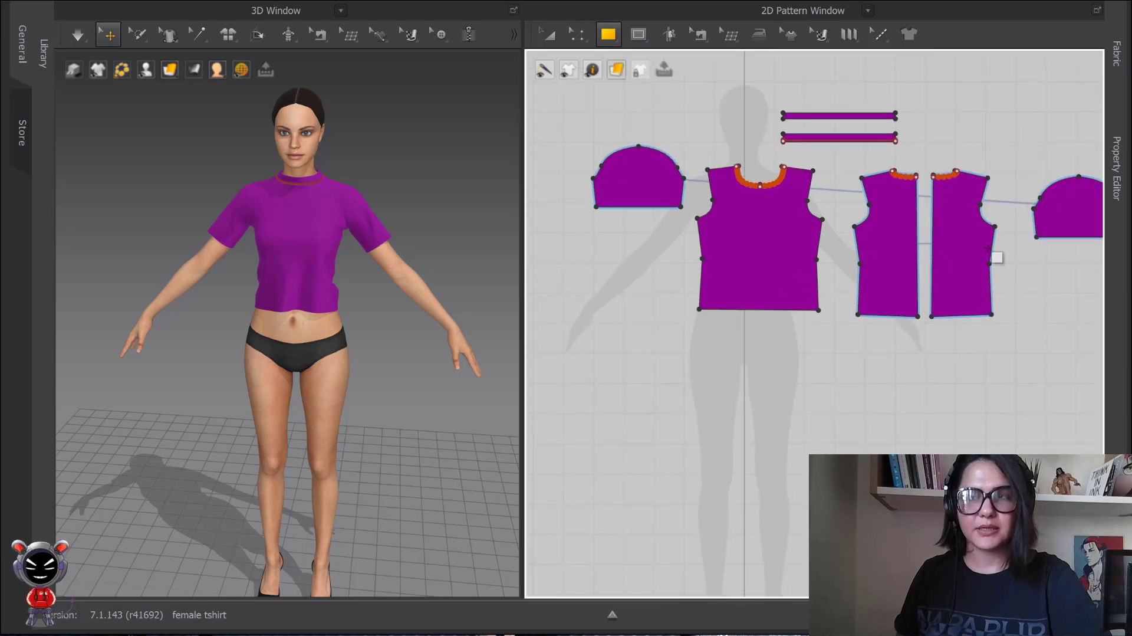
Duplicate the magenta fabric FABRIC 1 and set the copy's color to Blue 5 from the default palette.
{"action": "left_click", "coordinate": [1112, 57]}
{"action": "left_click", "coordinate": [909, 98]}
{"action": "left_click", "coordinate": [908, 41]}
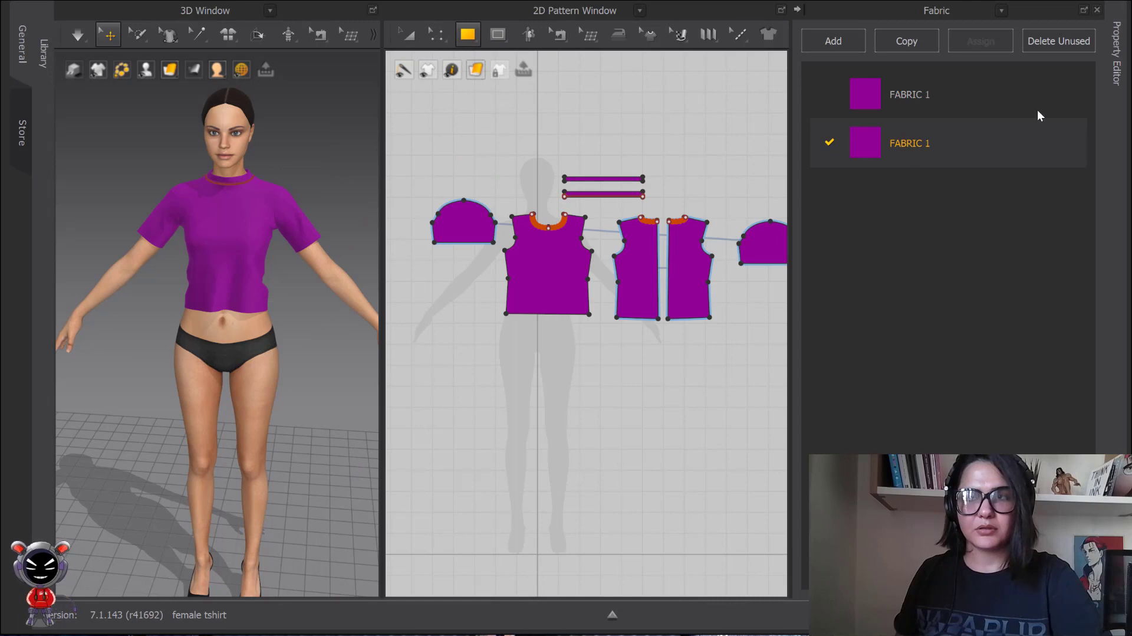
{"action": "left_click", "coordinate": [1116, 53]}
{"action": "left_click", "coordinate": [1067, 389]}
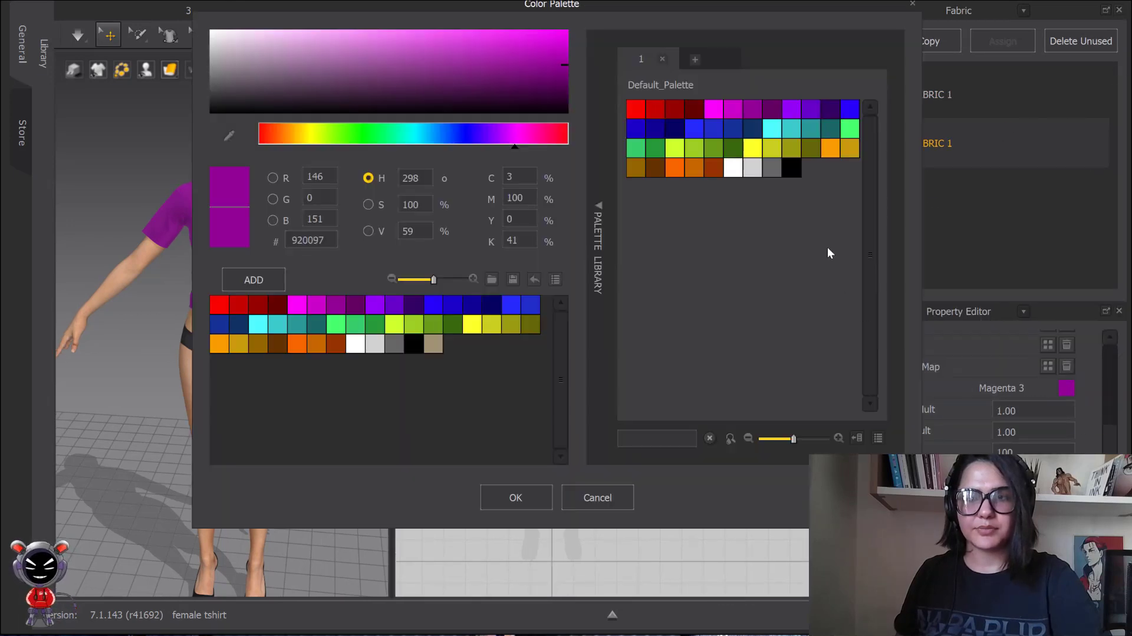
{"action": "left_click", "coordinate": [753, 128]}
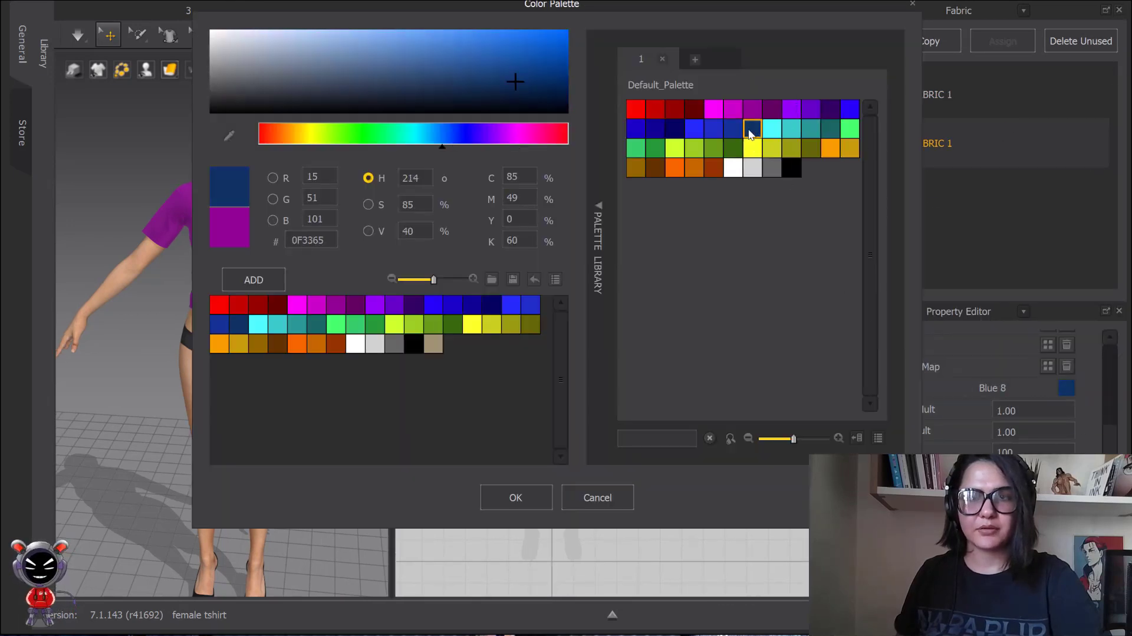
{"action": "left_click", "coordinate": [696, 127]}
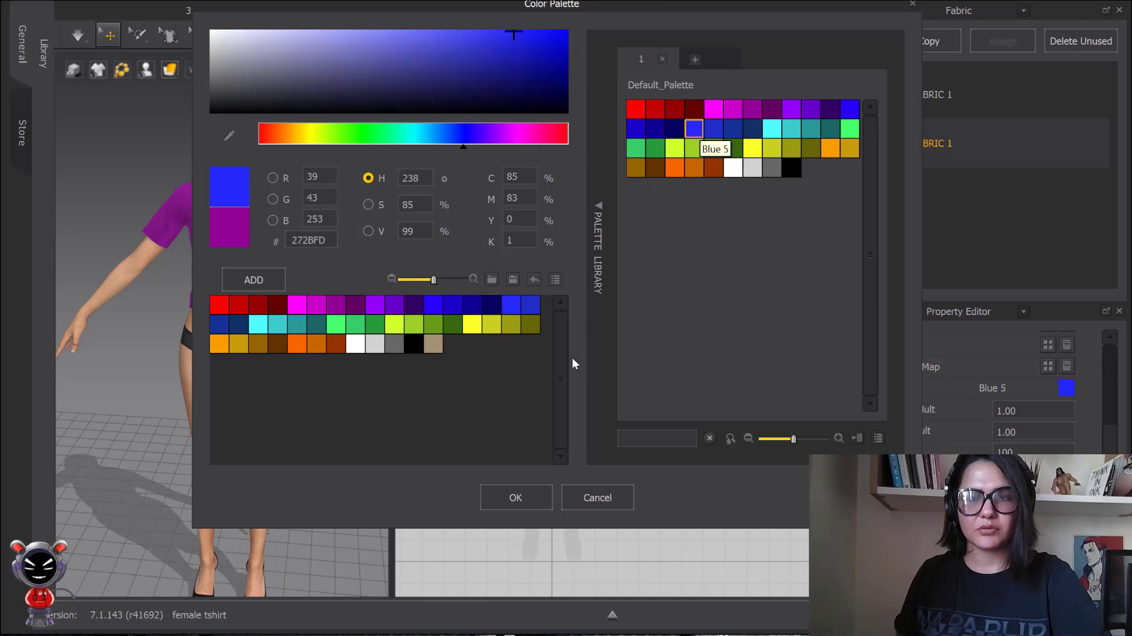
{"action": "left_click", "coordinate": [516, 497]}
Draw a rectangular pattern piece about 23 by 28 cm below the sleeve beside the shirt front.
{"action": "scroll", "coordinate": [613, 323], "scroll_direction": "up", "scroll_amount": 5}
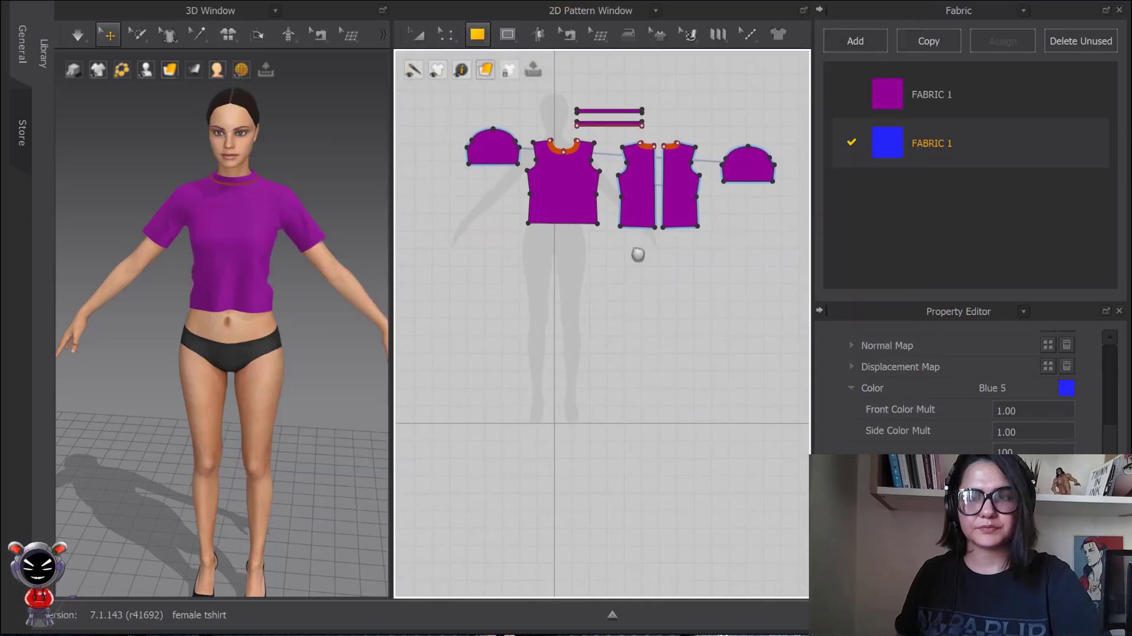
{"action": "left_click_drag", "start_coordinate": [494, 209], "coordinate": [568, 299]}
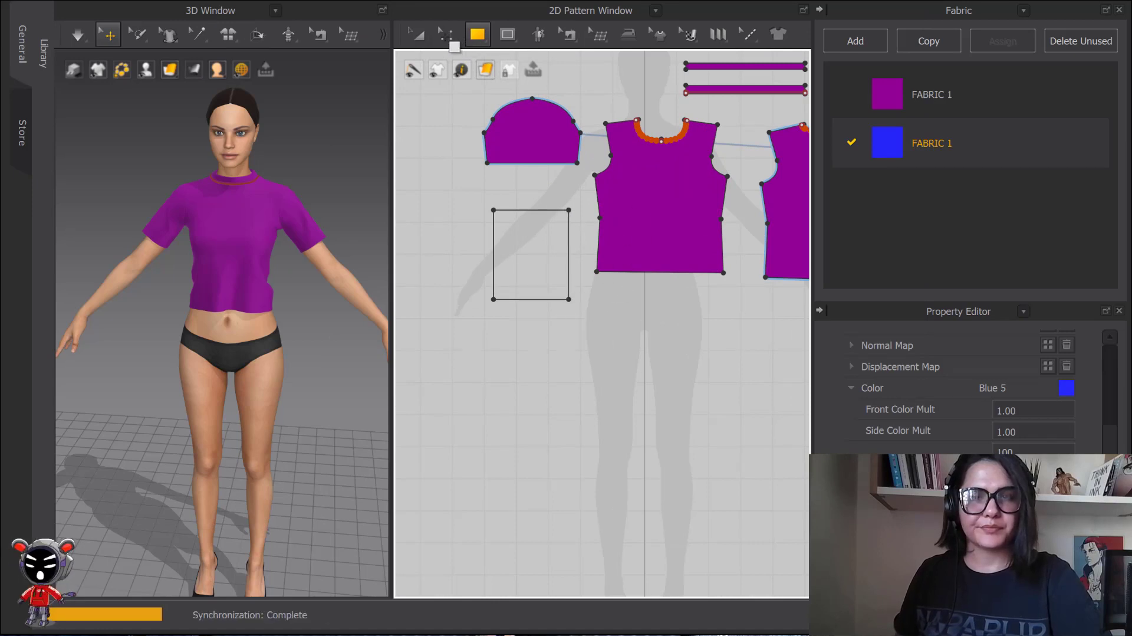
Activate Edit Curve Point for working on the outline of the new blue rectangle.
{"action": "left_click", "coordinate": [447, 34]}
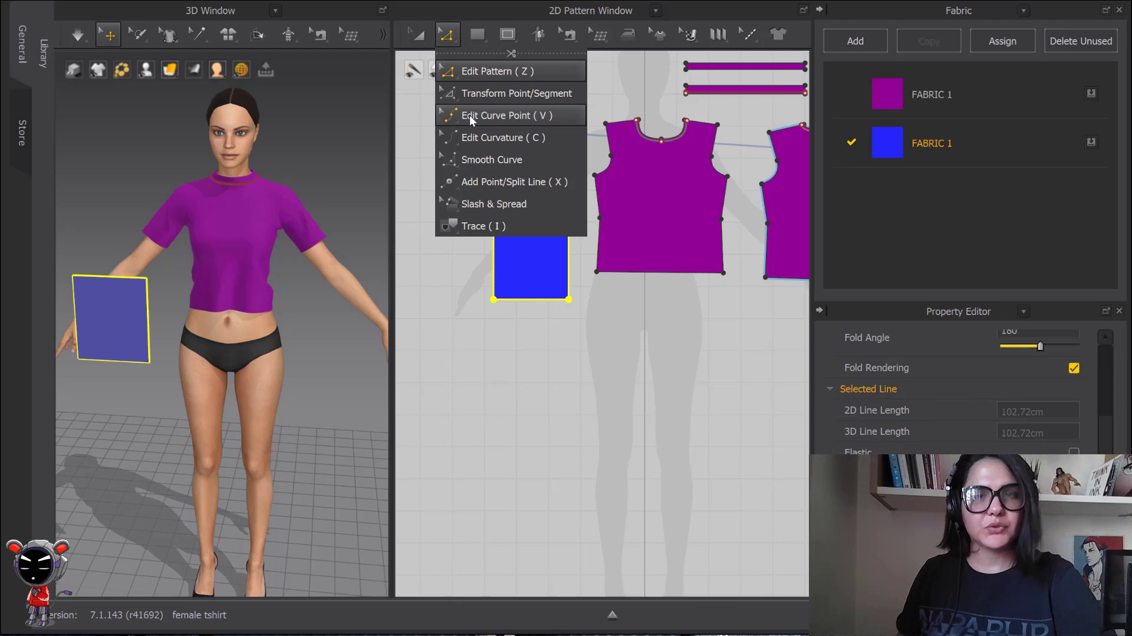
{"action": "left_click", "coordinate": [525, 116]}
{"action": "scroll", "coordinate": [590, 318], "scroll_direction": "up", "scroll_amount": 5}
{"action": "left_click", "coordinate": [597, 188]}
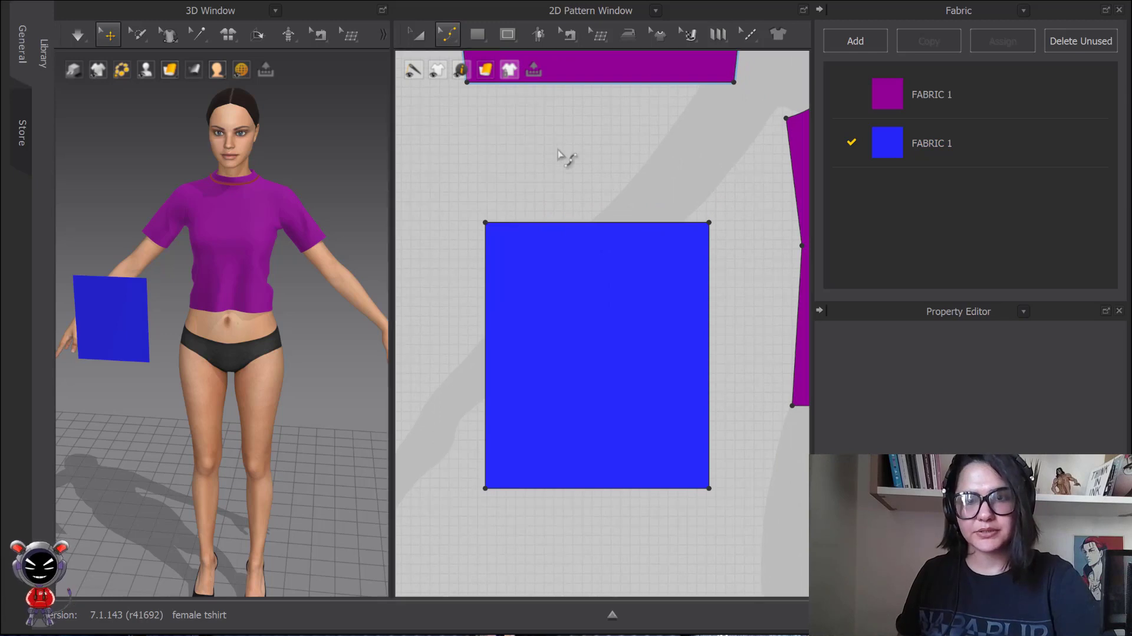
{"action": "left_click", "coordinate": [455, 35]}
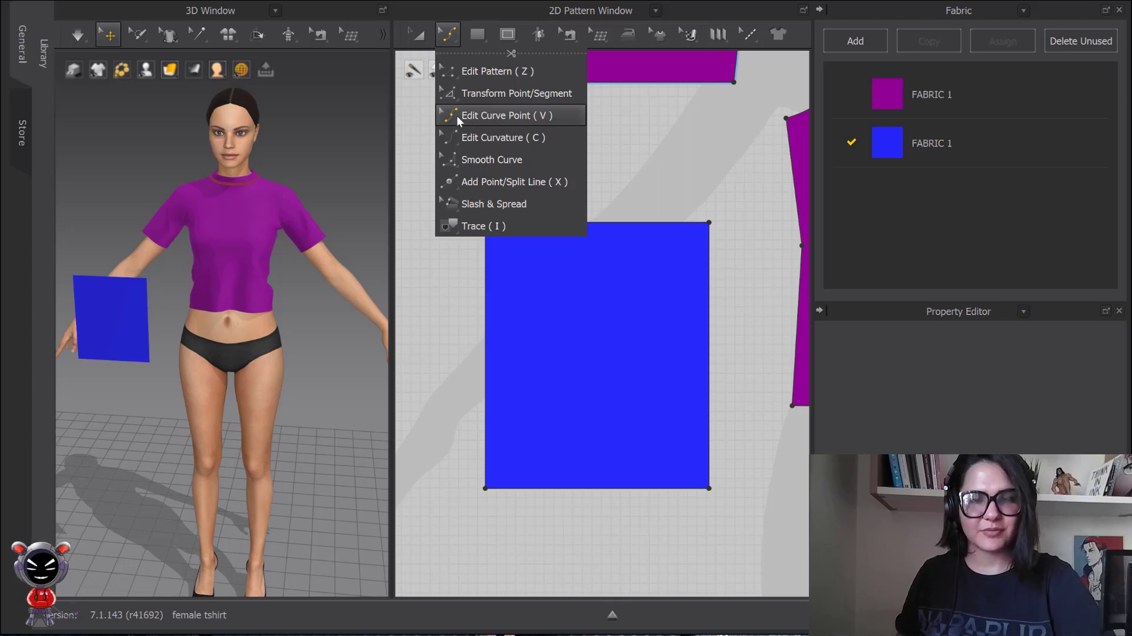
{"action": "left_click", "coordinate": [628, 150]}
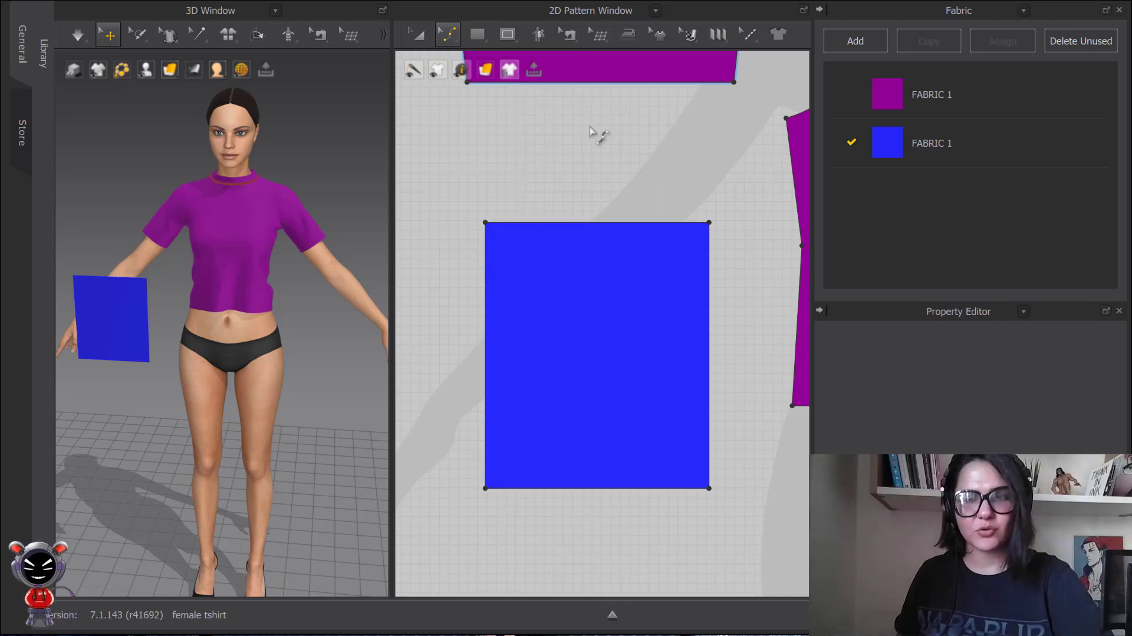
{"action": "right_click", "coordinate": [590, 224]}
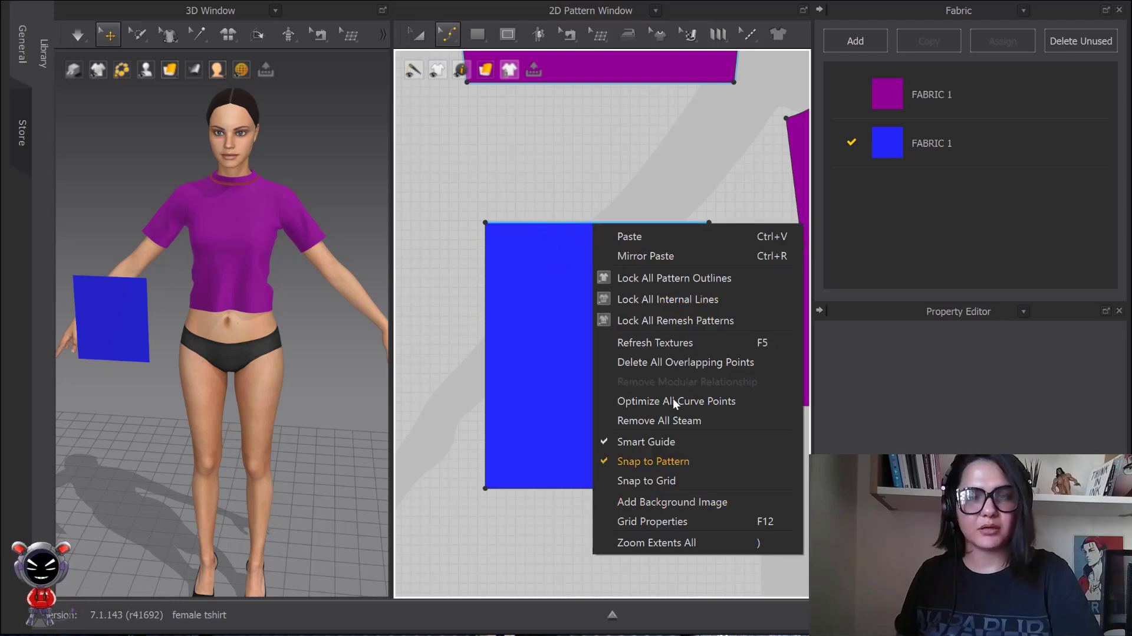
{"action": "left_click", "coordinate": [534, 268]}
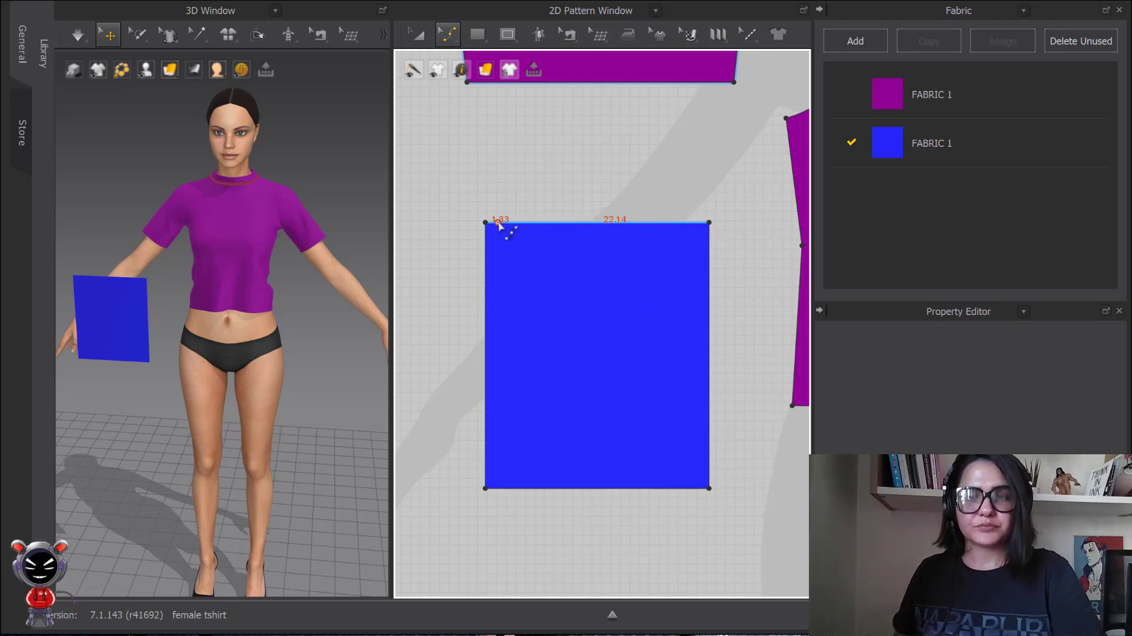
{"action": "right_click", "coordinate": [572, 223]}
{"action": "left_click", "coordinate": [548, 286]}
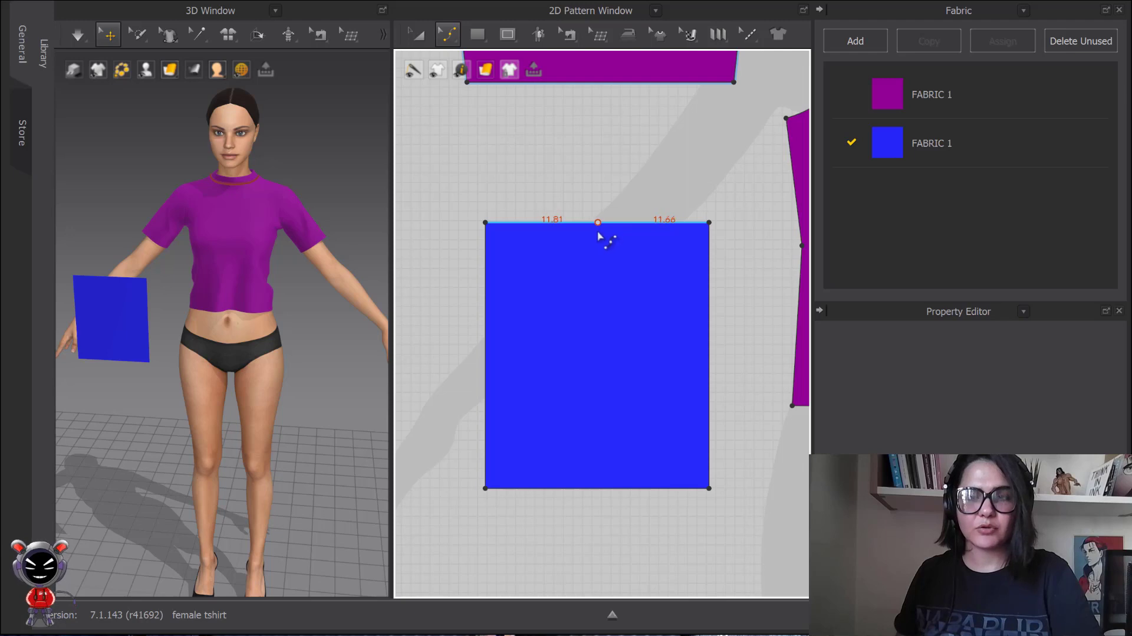
Add two curve points to the blue rectangle's upper edge, near its middle and about 6.4 cm from the right corner, undoing the trial upward bend.
{"action": "left_click", "coordinate": [596, 230]}
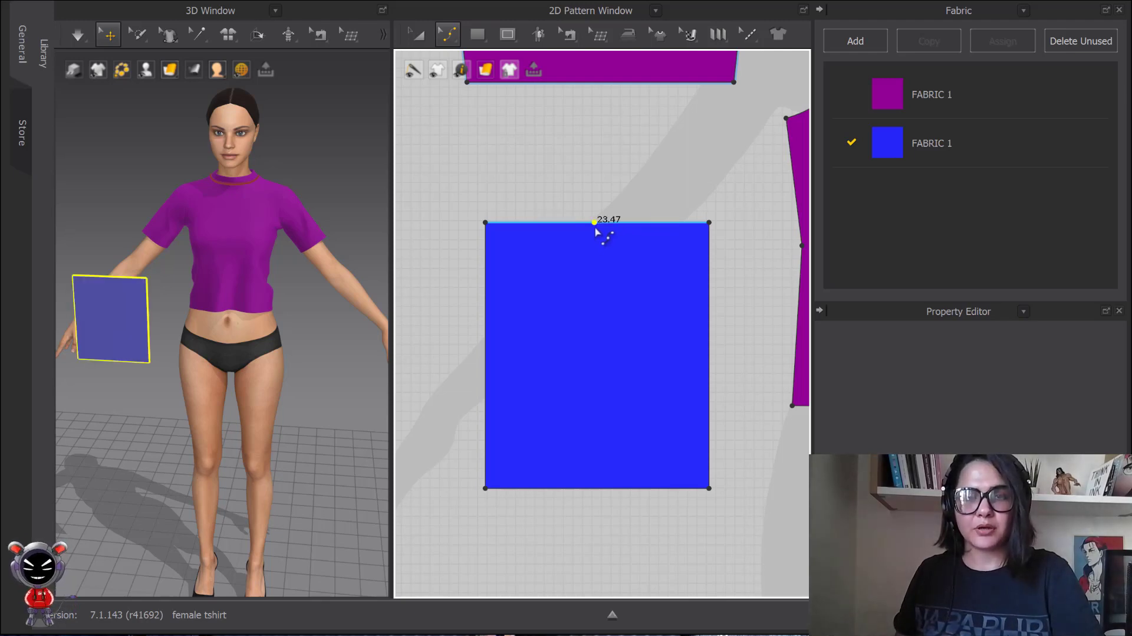
{"action": "left_click_drag", "start_coordinate": [596, 231], "coordinate": [596, 194]}
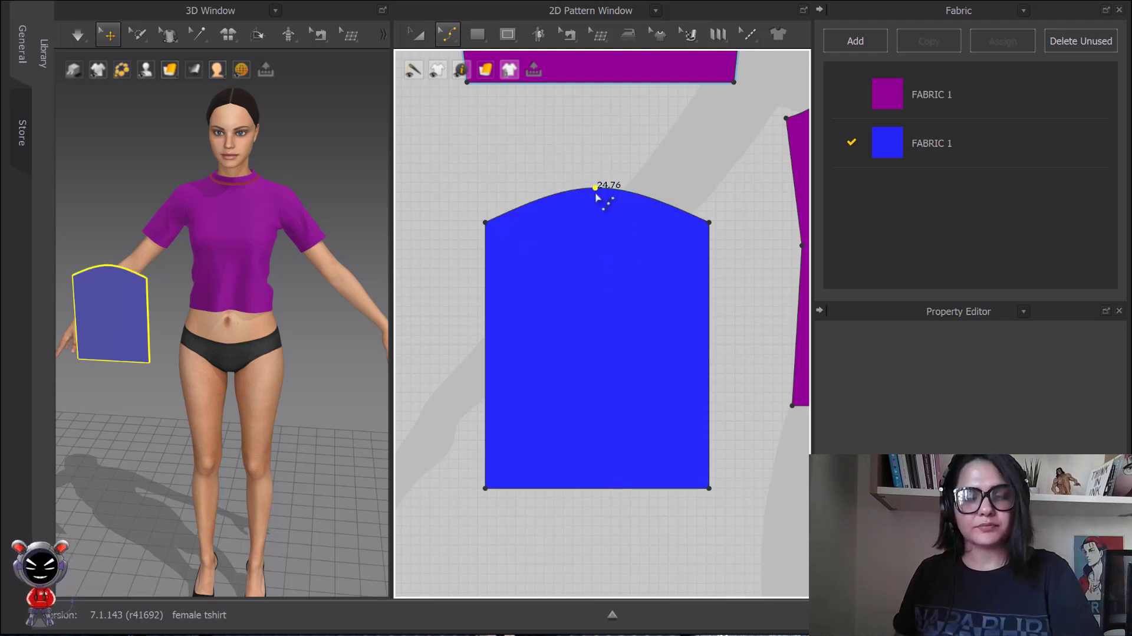
{"action": "key", "text": "ctrl+z"}
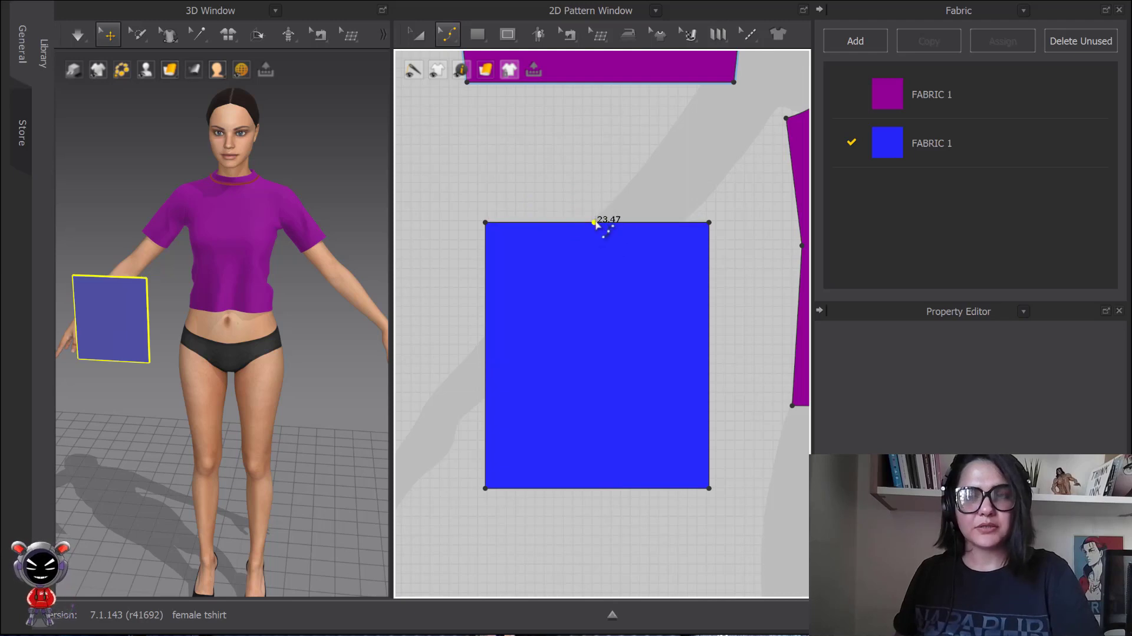
{"action": "left_click", "coordinate": [623, 265]}
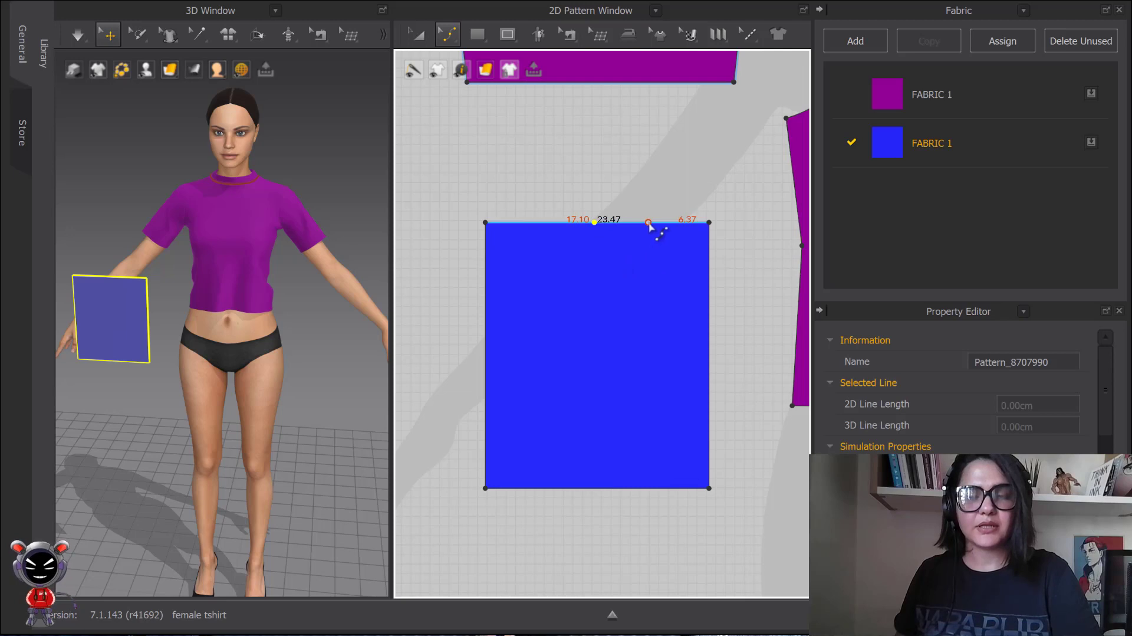
{"action": "mouse_move", "coordinate": [649, 226]}
{"action": "left_mouse_down"}
{"action": "mouse_move", "coordinate": [653, 216]}
{"action": "mouse_move", "coordinate": [647, 247]}
{"action": "mouse_move", "coordinate": [652, 213]}
{"action": "mouse_move", "coordinate": [640, 251]}
{"action": "mouse_move", "coordinate": [650, 199]}
{"action": "mouse_move", "coordinate": [642, 241]}
{"action": "mouse_move", "coordinate": [650, 209]}
{"action": "mouse_move", "coordinate": [651, 254]}
{"action": "mouse_move", "coordinate": [652, 208]}
{"action": "left_mouse_up"}
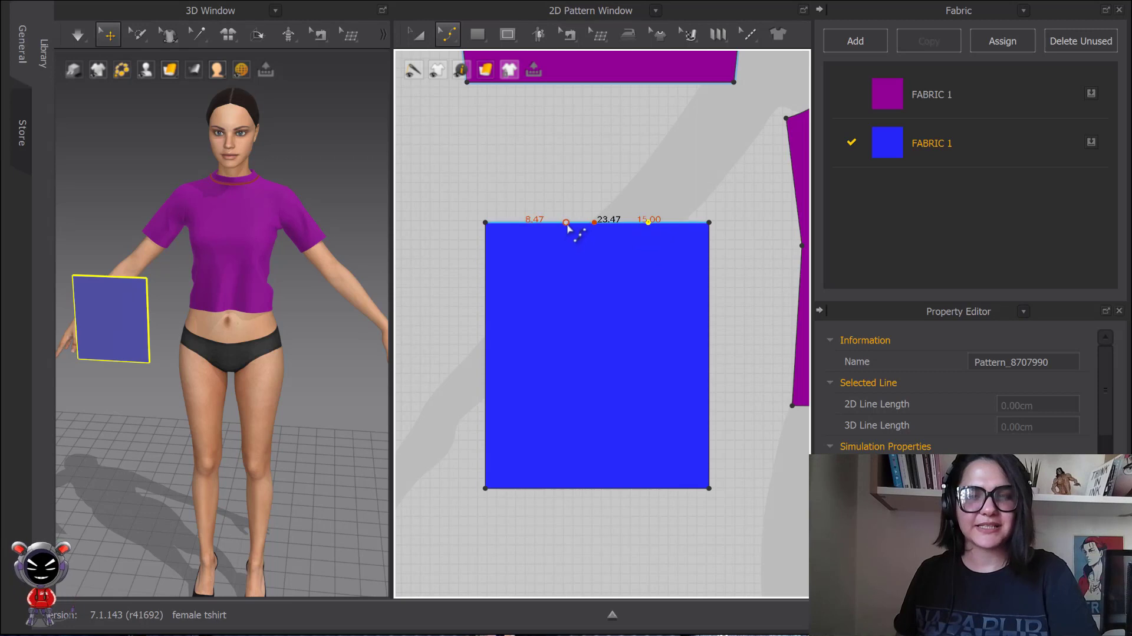
Try adding points along the blue rectangle's right edge and pulling the edge outward, and undo these changes.
{"action": "left_click", "coordinate": [709, 280]}
{"action": "left_click", "coordinate": [708, 399]}
{"action": "mouse_move", "coordinate": [708, 358]}
{"action": "left_mouse_down"}
{"action": "mouse_move", "coordinate": [683, 356]}
{"action": "mouse_move", "coordinate": [737, 359]}
{"action": "mouse_move", "coordinate": [687, 361]}
{"action": "mouse_move", "coordinate": [711, 354]}
{"action": "mouse_move", "coordinate": [675, 338]}
{"action": "mouse_move", "coordinate": [729, 349]}
{"action": "left_mouse_up"}
{"action": "key", "text": "ctrl+z"}
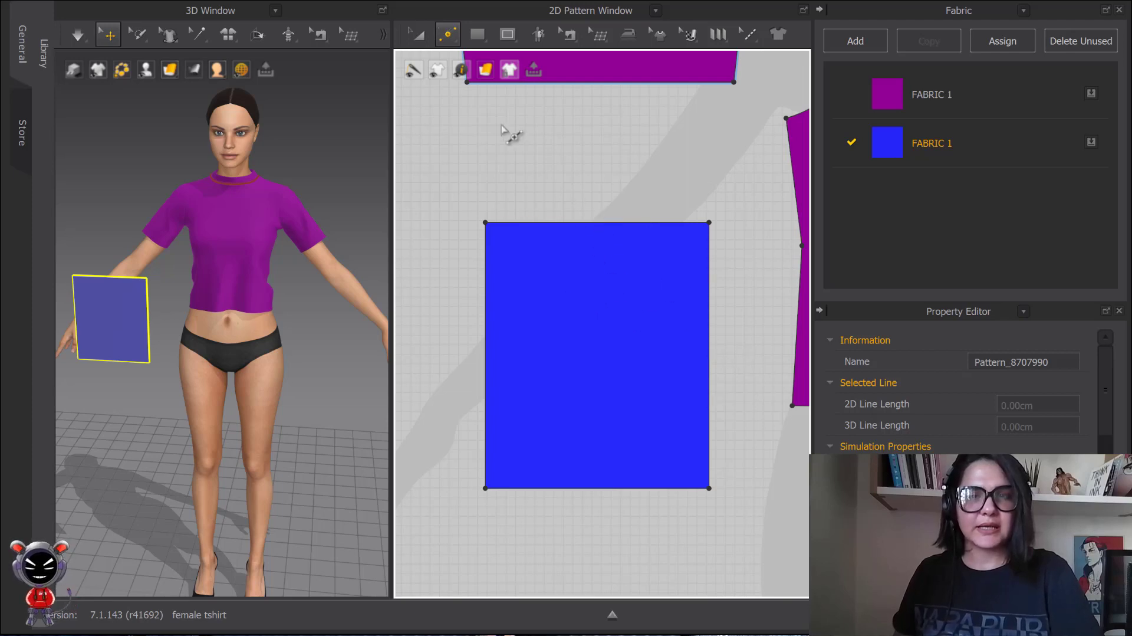
Split the blue rectangle's left edge with a point about 10 cm below its upper corner.
{"action": "left_click", "coordinate": [448, 34]}
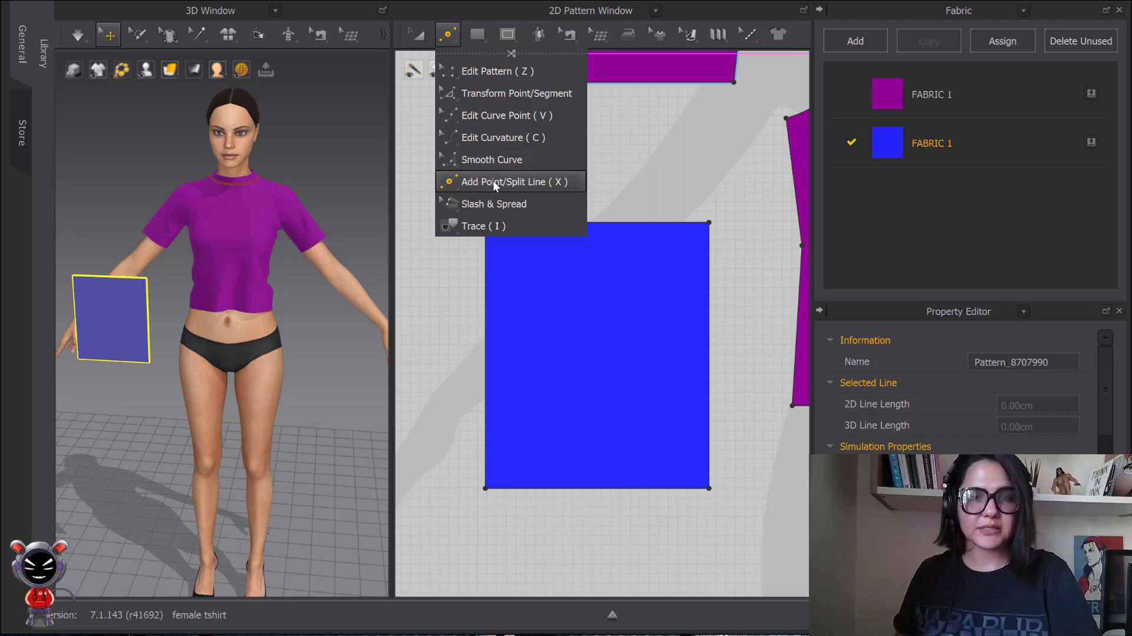
{"action": "left_click", "coordinate": [666, 378]}
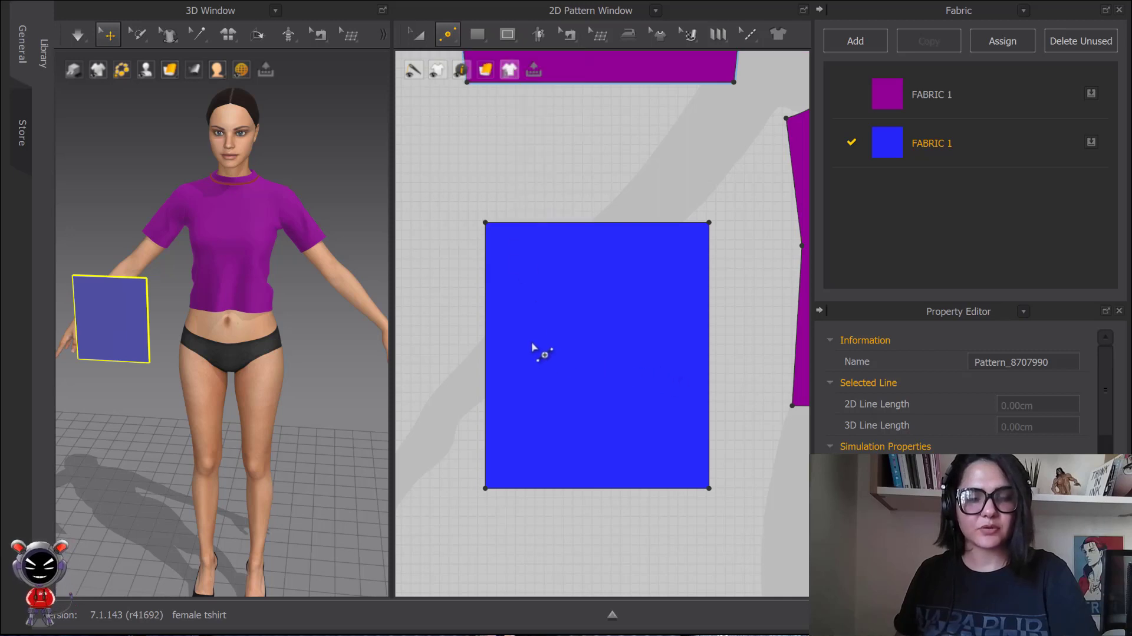
{"action": "left_click", "coordinate": [484, 318]}
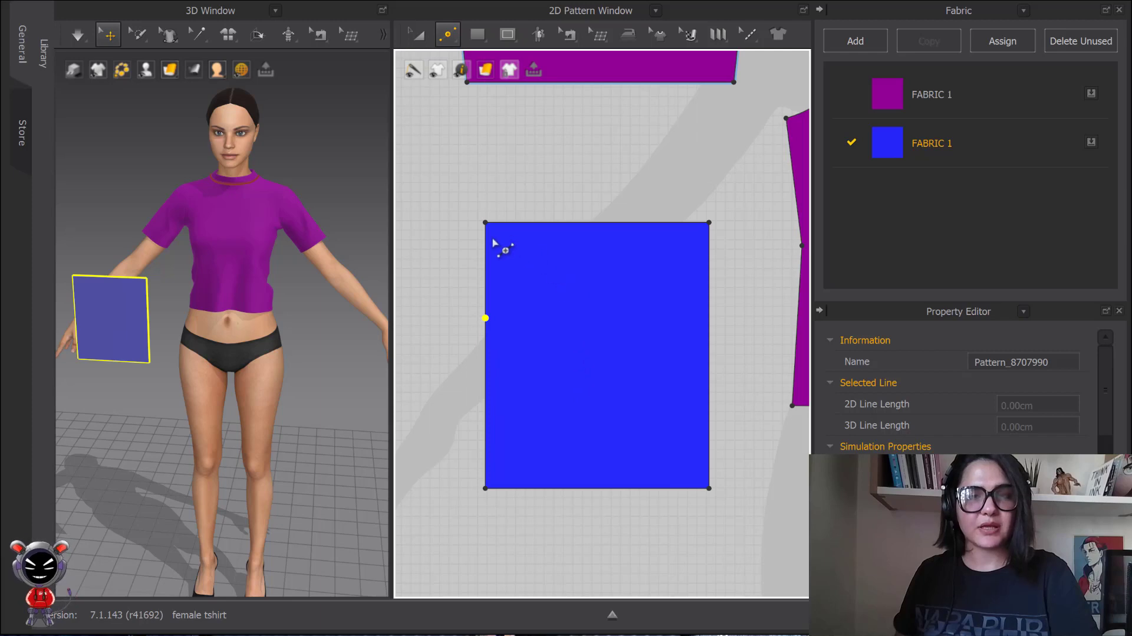
Try bending the upper segment of the rectangle's left edge outward with Edit Curvature, and undo the bend.
{"action": "left_click", "coordinate": [448, 34]}
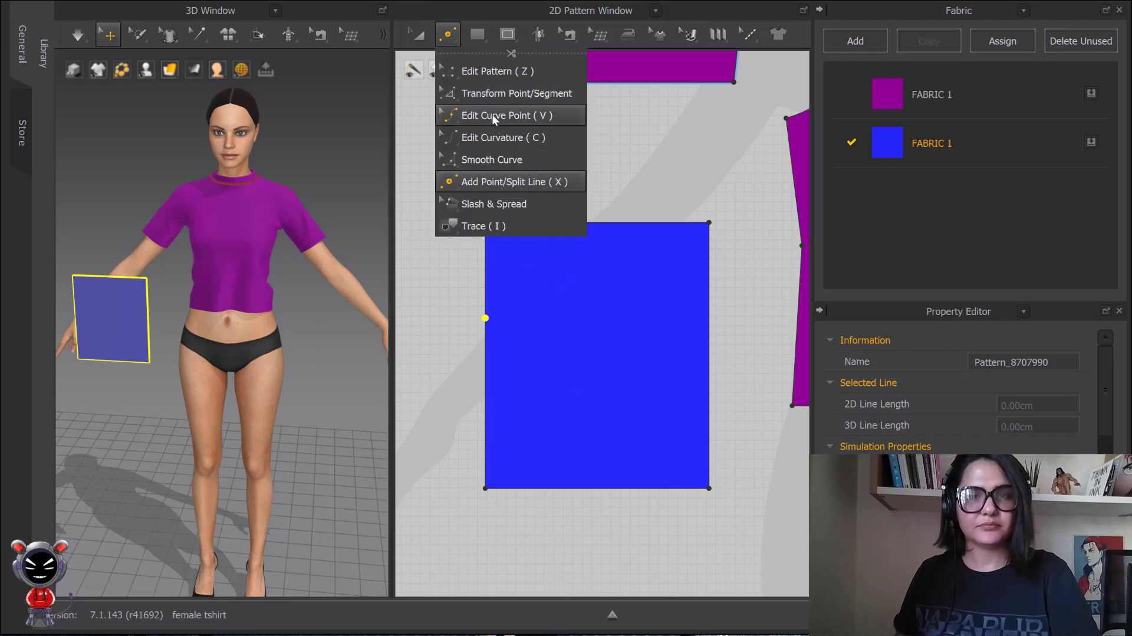
{"action": "left_click", "coordinate": [536, 139]}
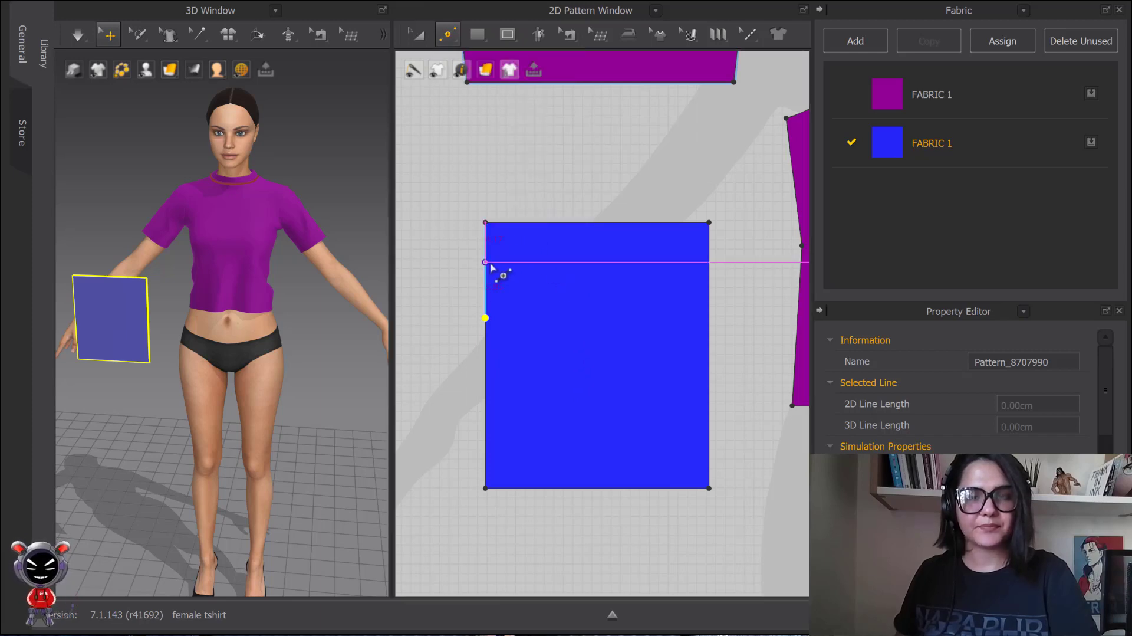
{"action": "left_click_drag", "start_coordinate": [489, 268], "coordinate": [465, 282]}
{"action": "left_click_drag", "start_coordinate": [476, 337], "coordinate": [478, 342]}
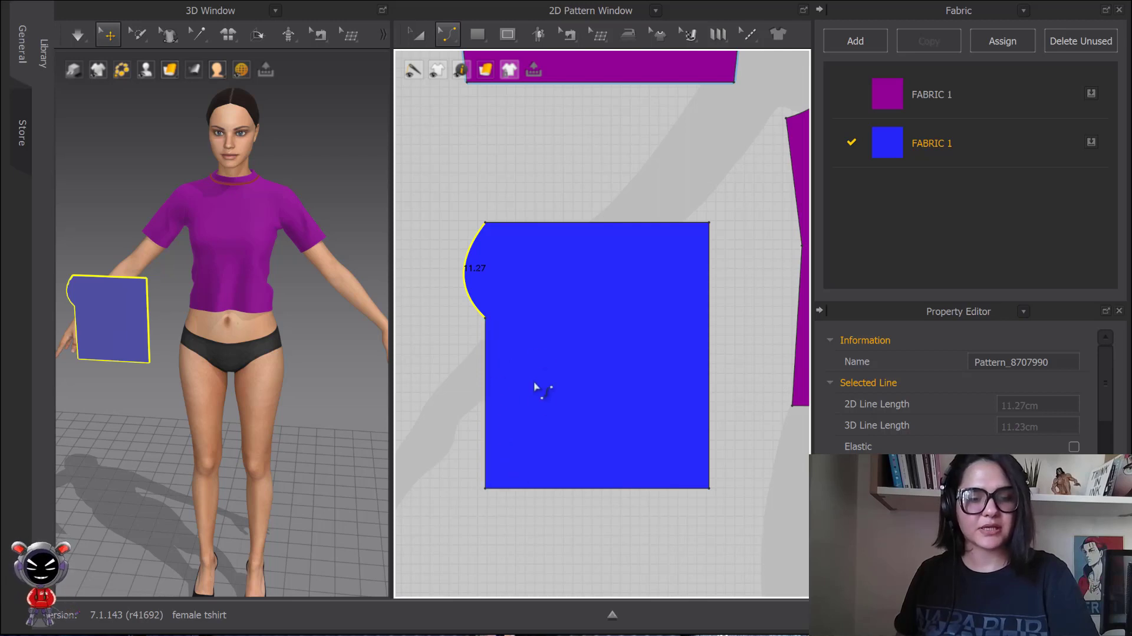
{"action": "key", "text": "ctrl+z"}
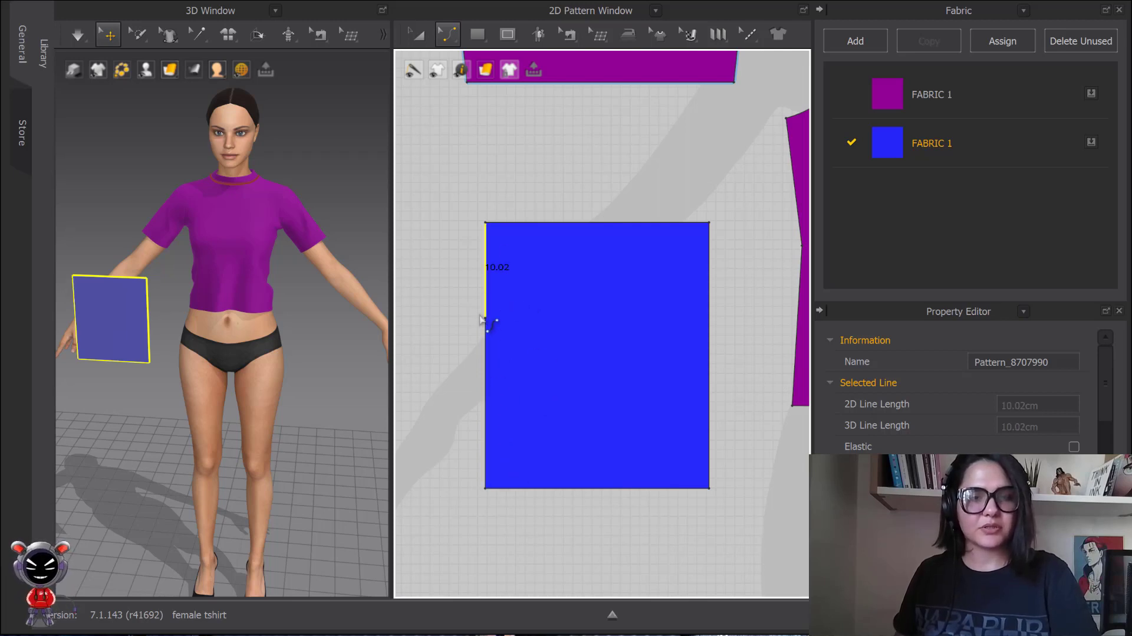
{"action": "left_click", "coordinate": [449, 38]}
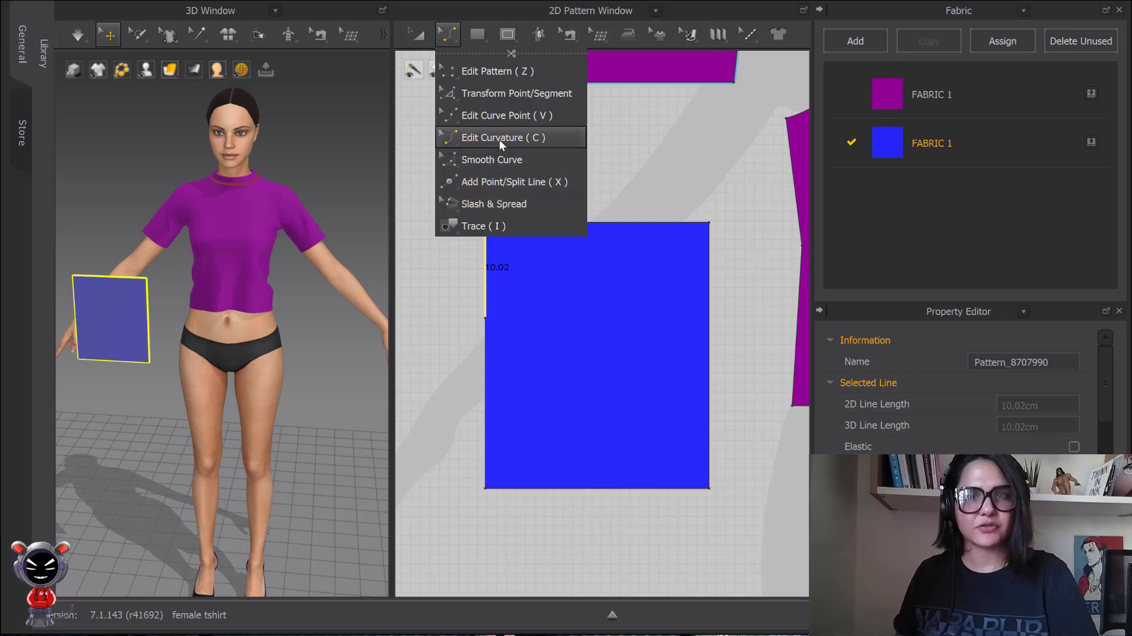
{"action": "left_click", "coordinate": [585, 299]}
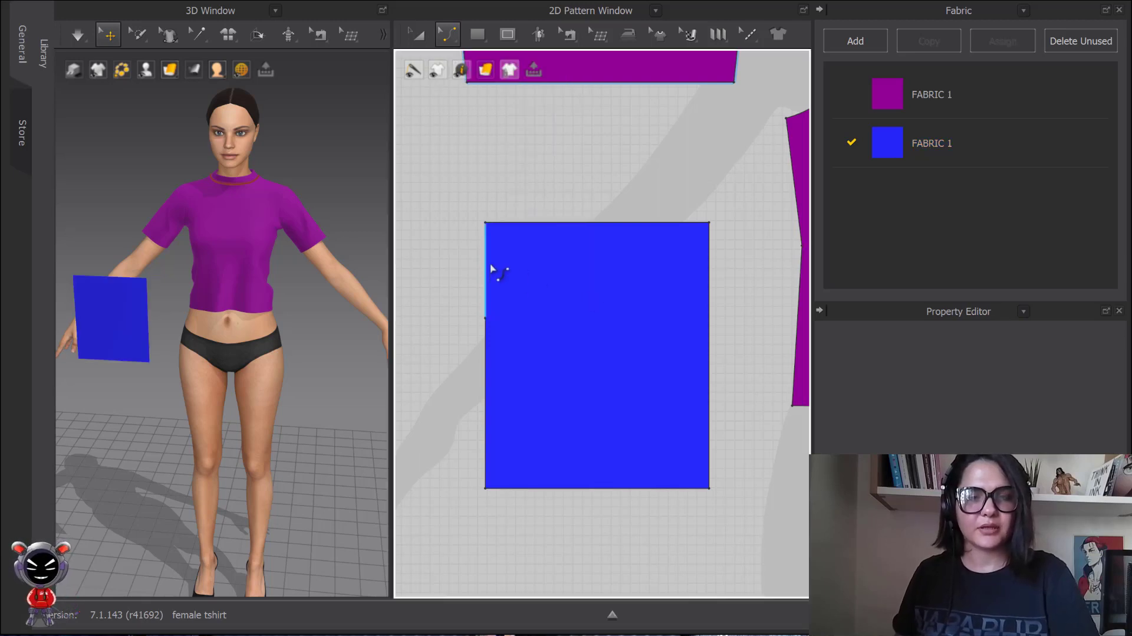
{"action": "left_click", "coordinate": [488, 270]}
{"action": "left_click", "coordinate": [580, 226]}
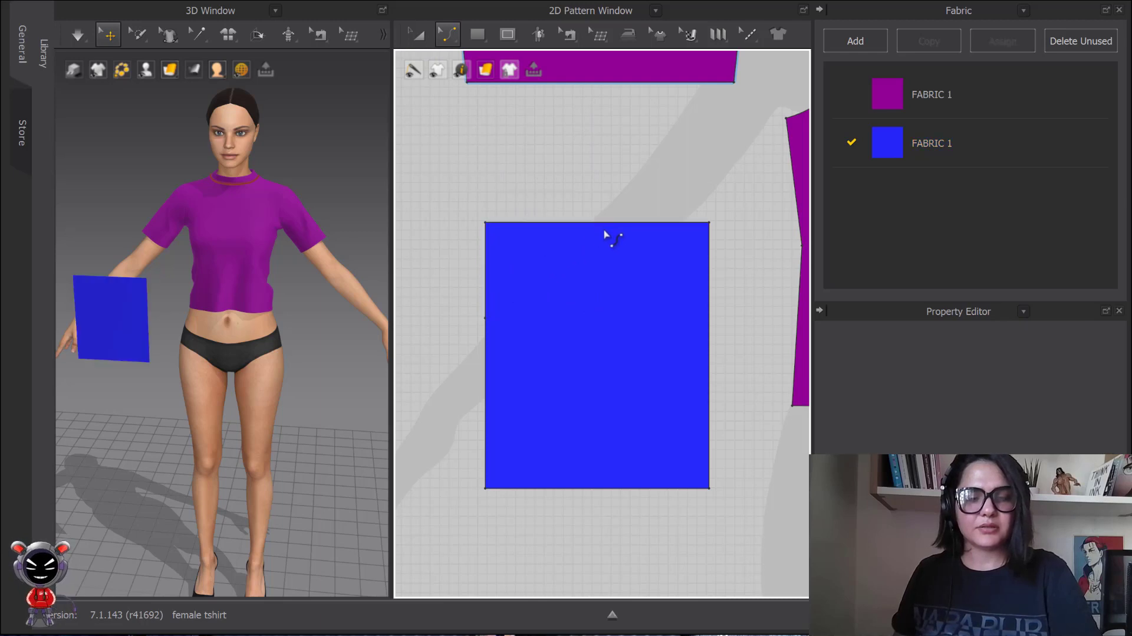
Add a third curve point on the blue rectangle's upper edge, near its left corner, with Edit Curve Point.
{"action": "left_click", "coordinate": [443, 32]}
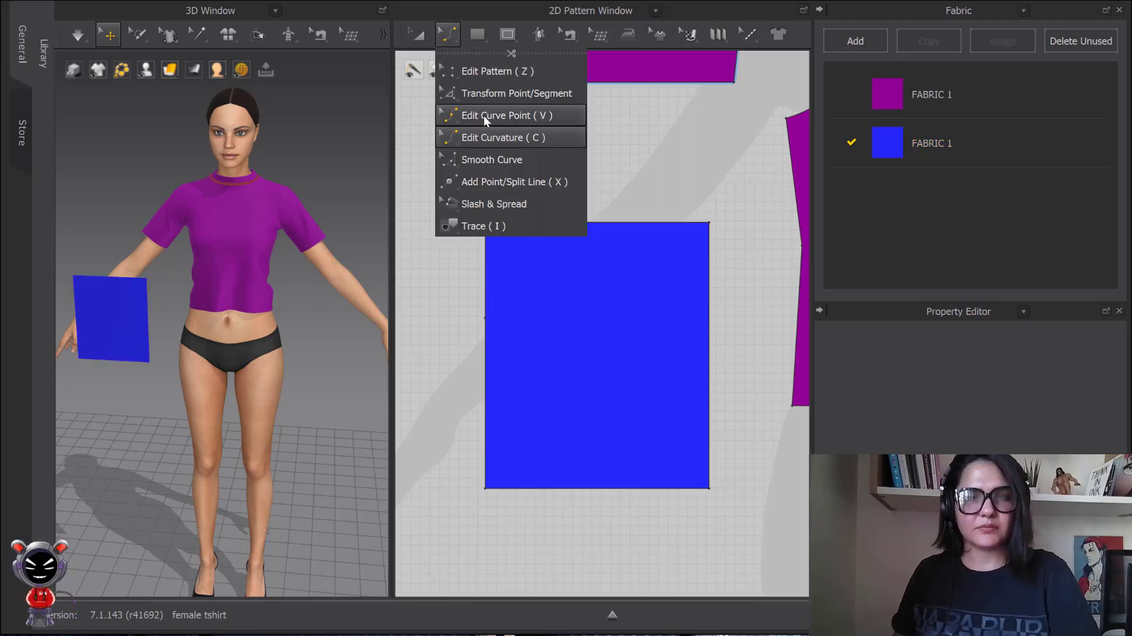
{"action": "left_click", "coordinate": [483, 116]}
{"action": "left_click_drag", "start_coordinate": [535, 225], "coordinate": [586, 225]}
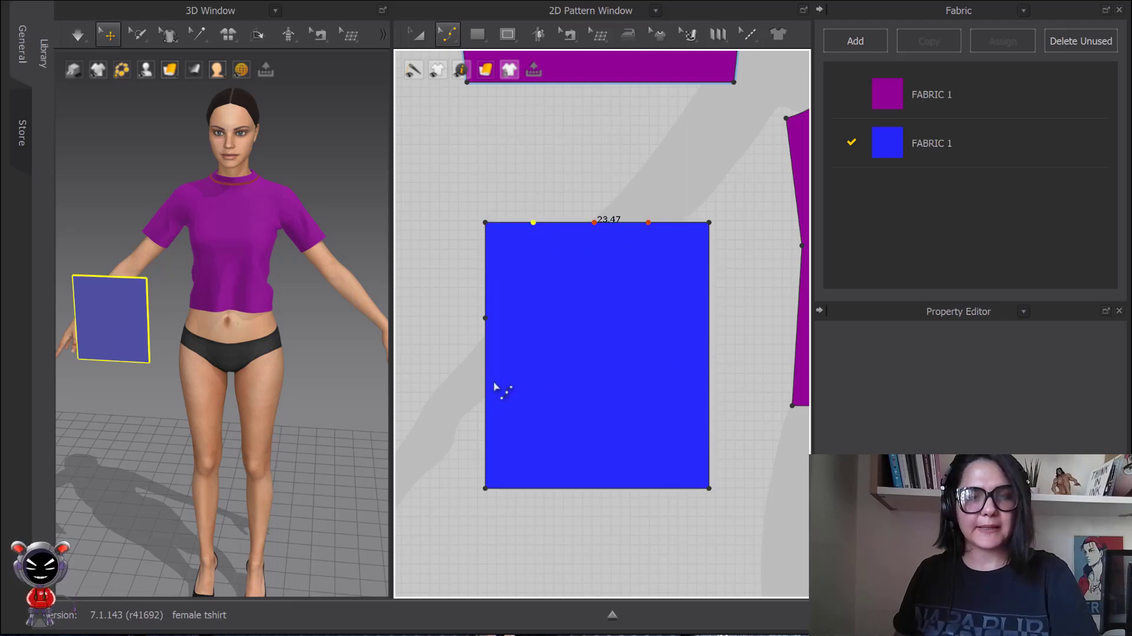
Add six curve points down the blue rectangle's right edge with Edit Curve Point.
{"action": "left_click", "coordinate": [447, 34]}
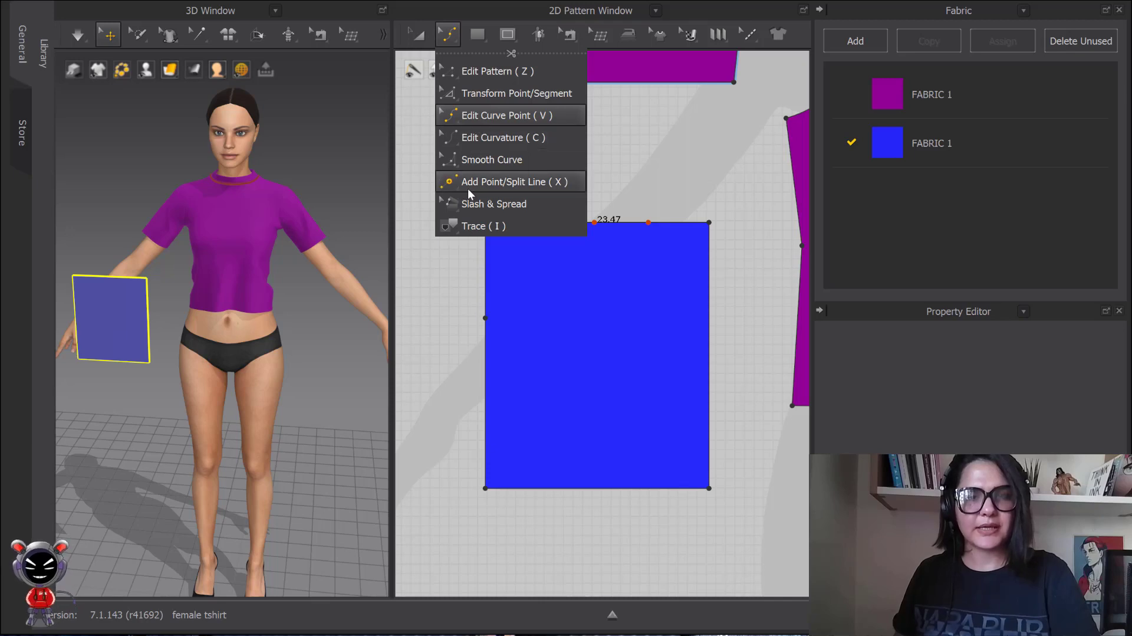
{"action": "left_click", "coordinate": [505, 182]}
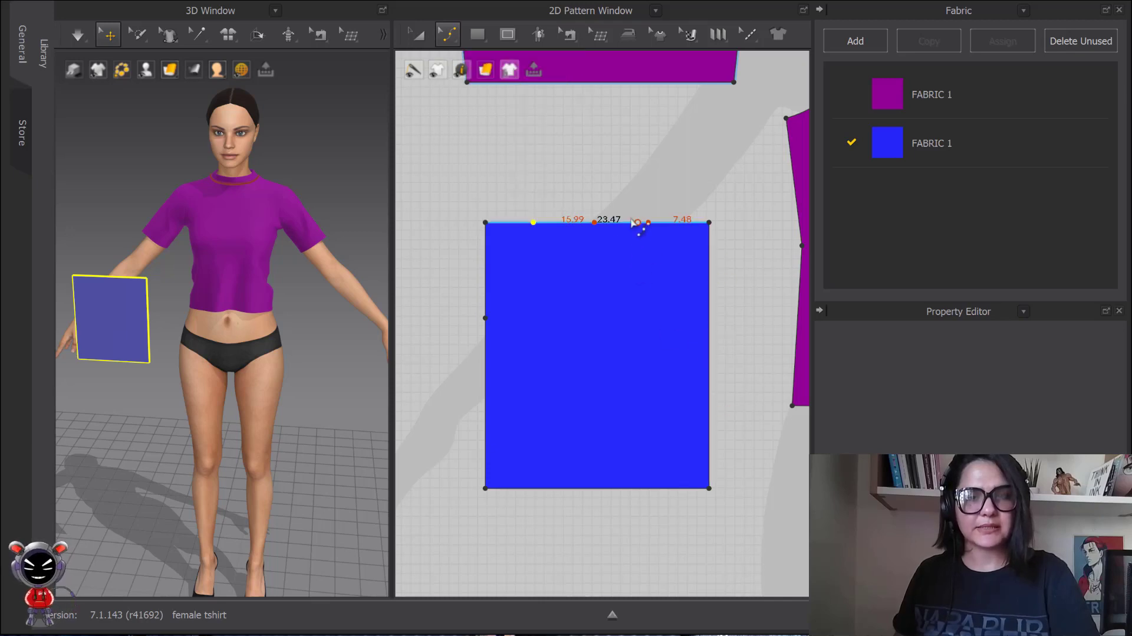
{"action": "left_click", "coordinate": [709, 284]}
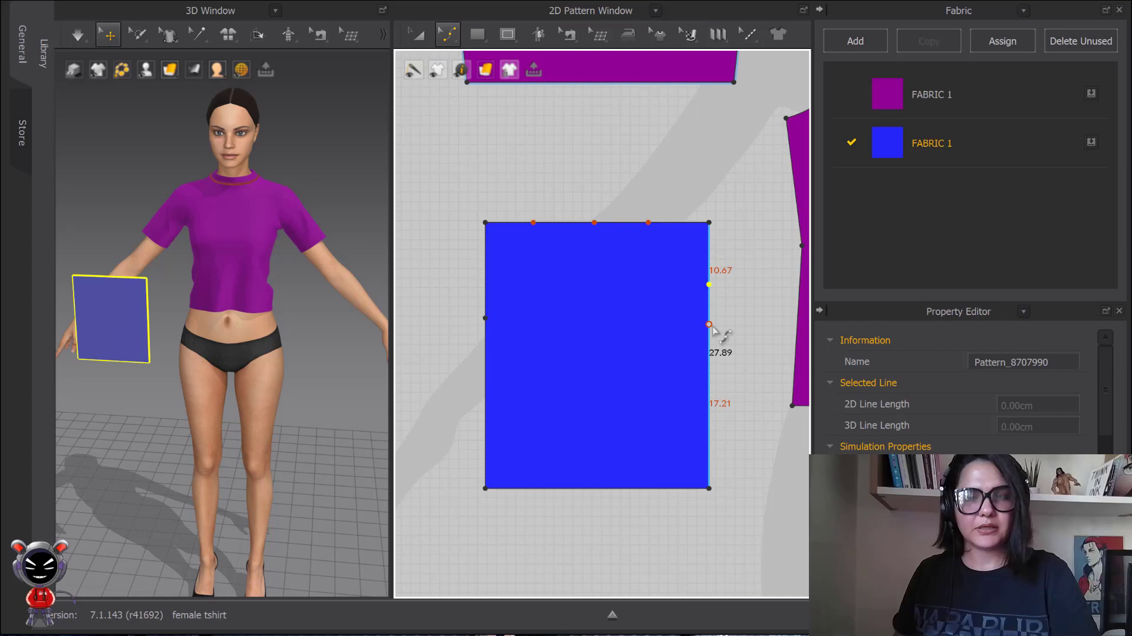
{"action": "left_click", "coordinate": [709, 362]}
{"action": "left_click", "coordinate": [709, 386]}
{"action": "left_click", "coordinate": [709, 428]}
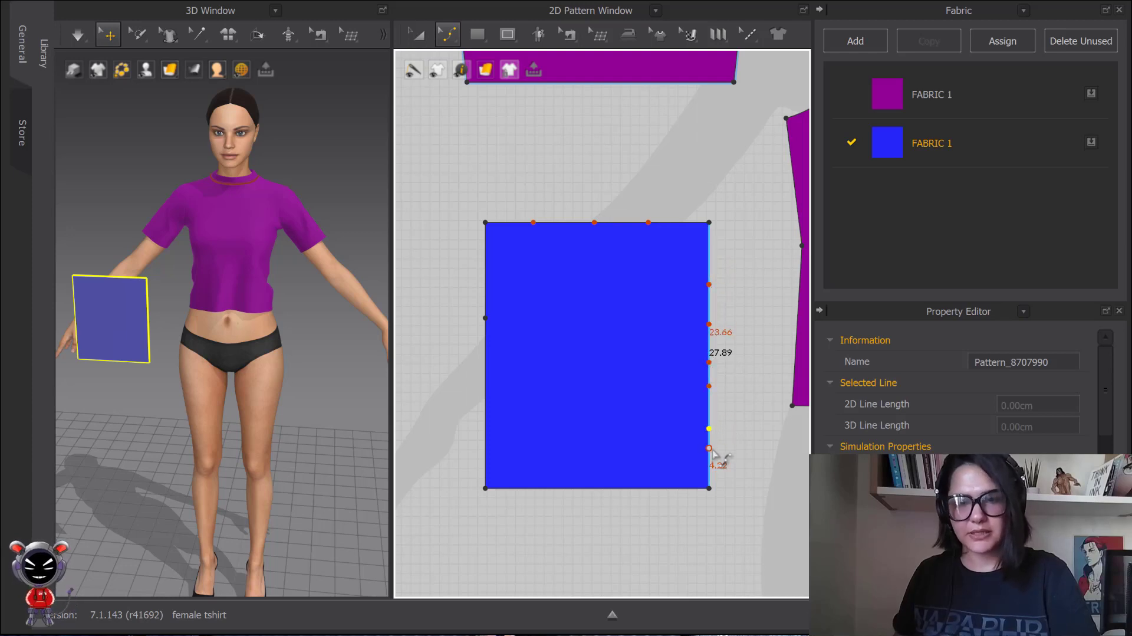
Examine the split point on the blue rectangle's left edge with the Transform Pattern tool active.
{"action": "key", "text": "a"}
{"action": "scroll", "coordinate": [659, 290], "scroll_direction": "down", "scroll_amount": 1}
{"action": "middle_click_drag", "start_coordinate": [659, 292], "coordinate": [614, 163]}
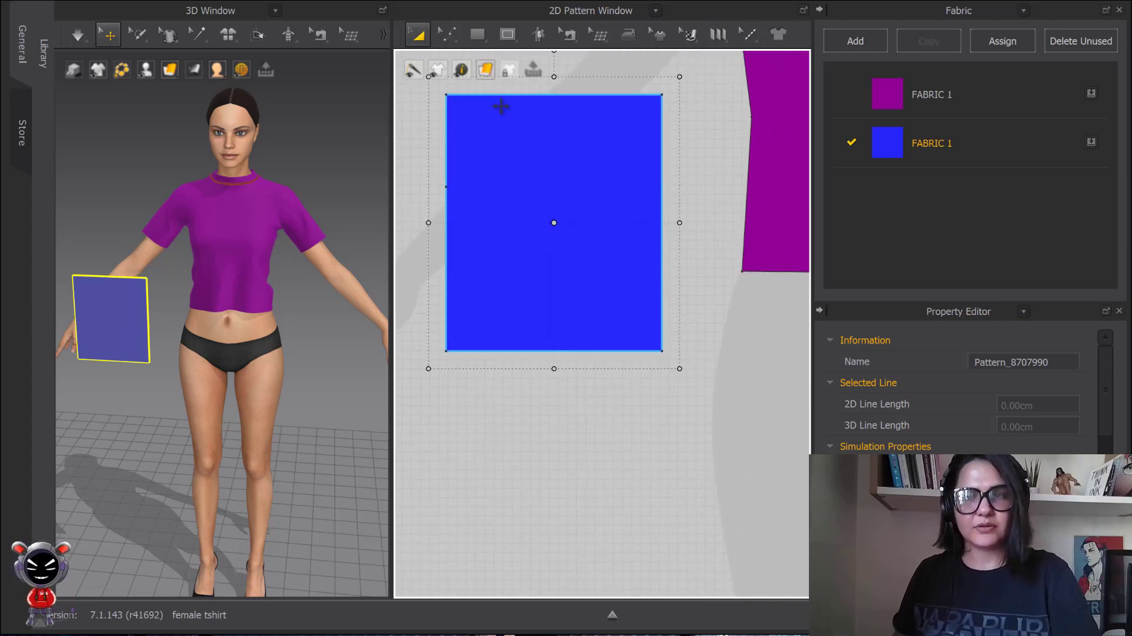
{"action": "middle_click_drag", "start_coordinate": [489, 100], "coordinate": [516, 122]}
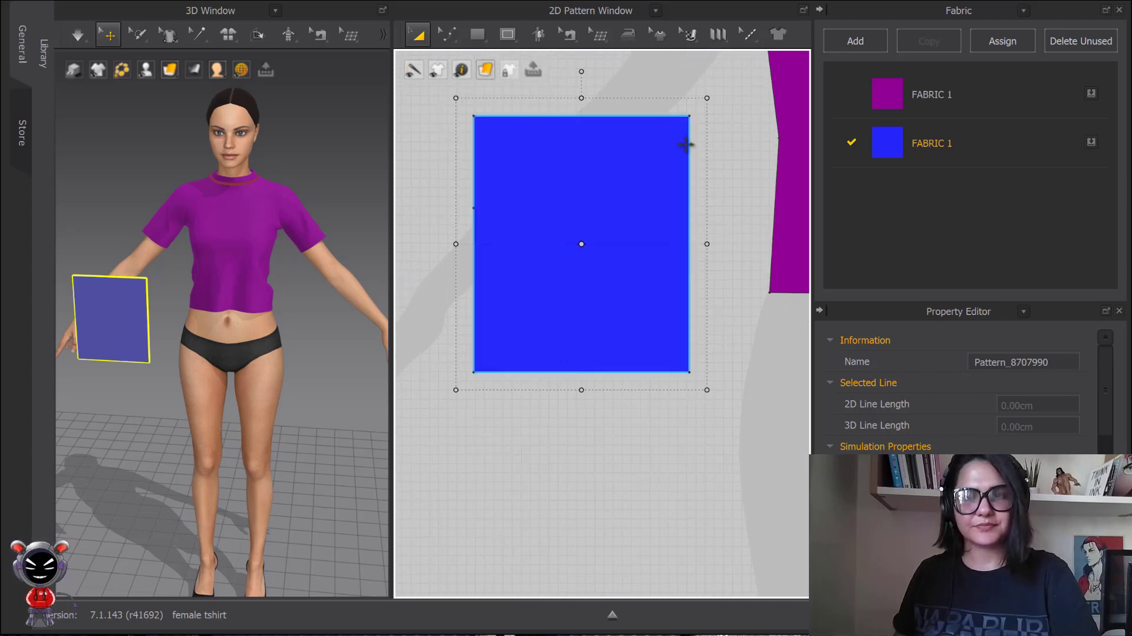
{"action": "scroll", "coordinate": [709, 246], "scroll_direction": "down", "scroll_amount": 3}
{"action": "left_click", "coordinate": [706, 328]}
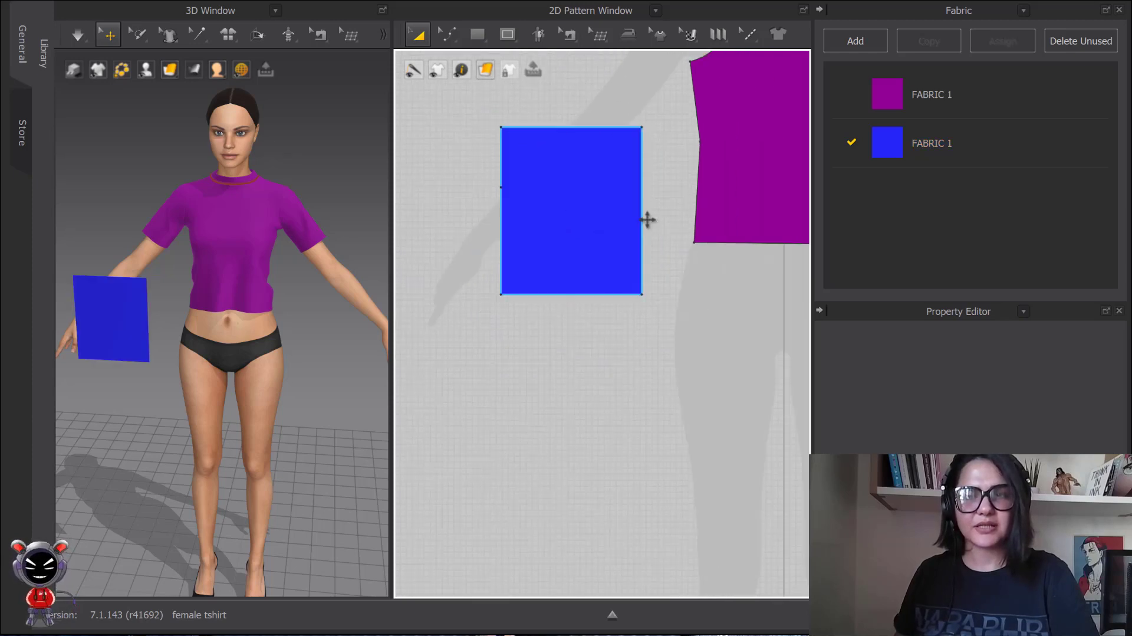
{"action": "scroll", "coordinate": [651, 224], "scroll_direction": "up", "scroll_amount": 3}
{"action": "scroll", "coordinate": [629, 232], "scroll_direction": "down", "scroll_amount": 4}
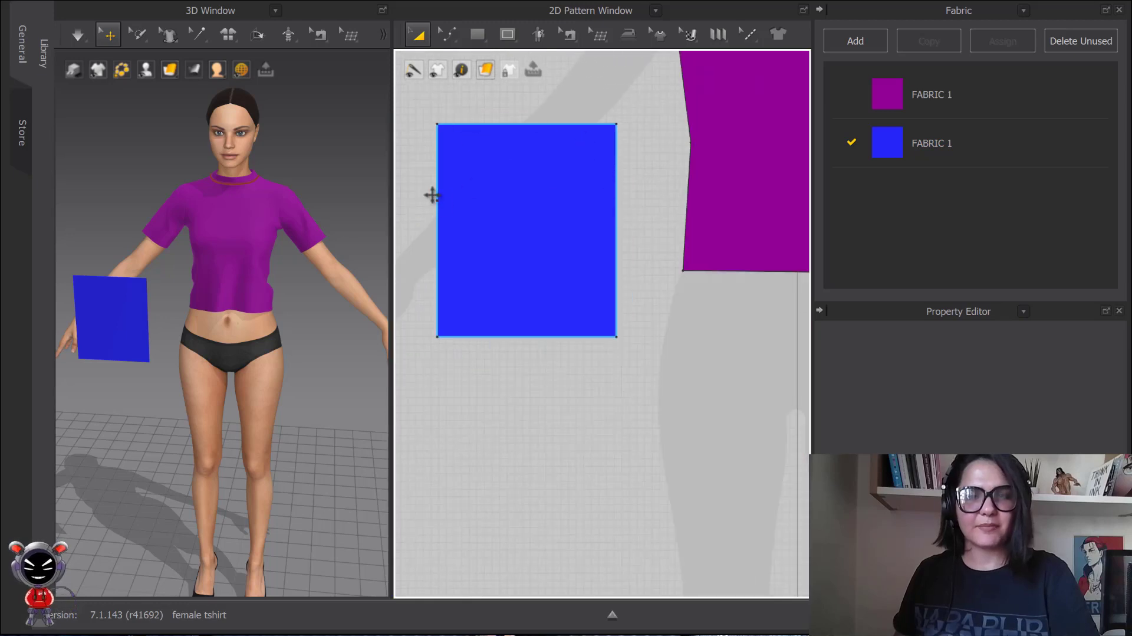
{"action": "scroll", "coordinate": [484, 215], "scroll_direction": "up", "scroll_amount": 3}
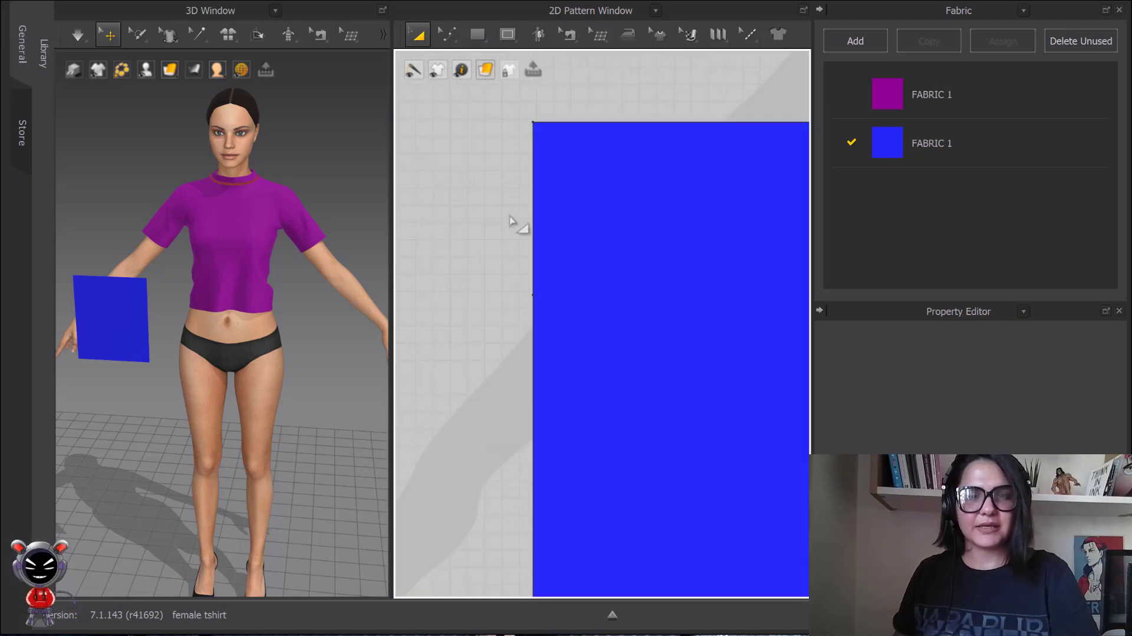
{"action": "left_click", "coordinate": [535, 298]}
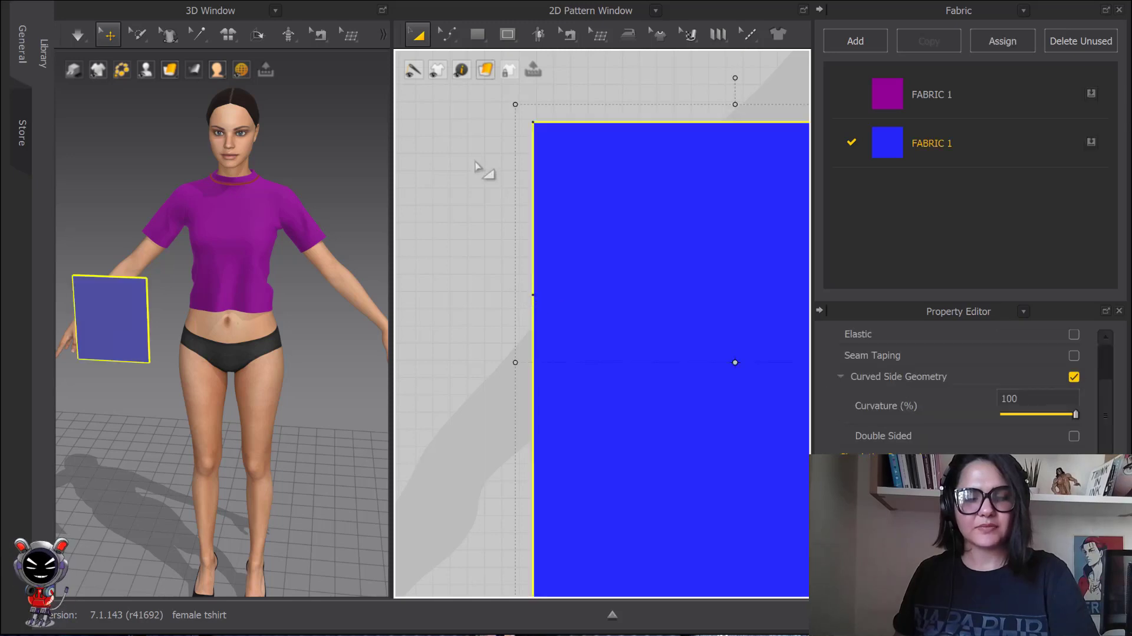
Examine the rectangle's points with Edit Pattern active, and select the split point on its left edge.
{"action": "key", "text": "z"}
{"action": "left_click", "coordinate": [475, 205]}
{"action": "left_click", "coordinate": [447, 31]}
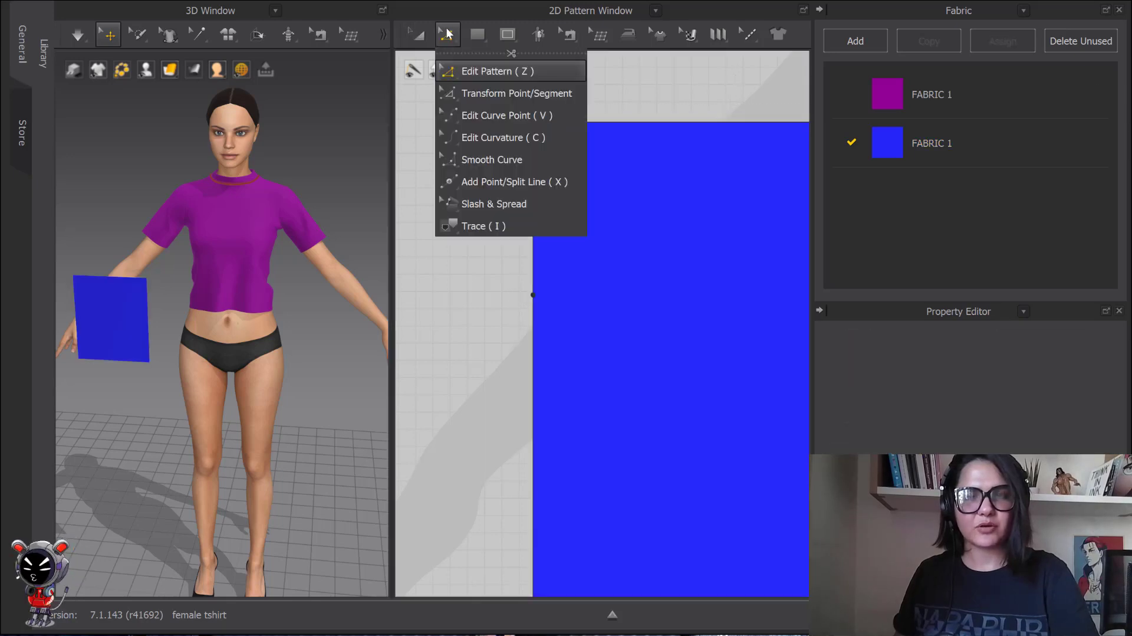
{"action": "left_click", "coordinate": [451, 262]}
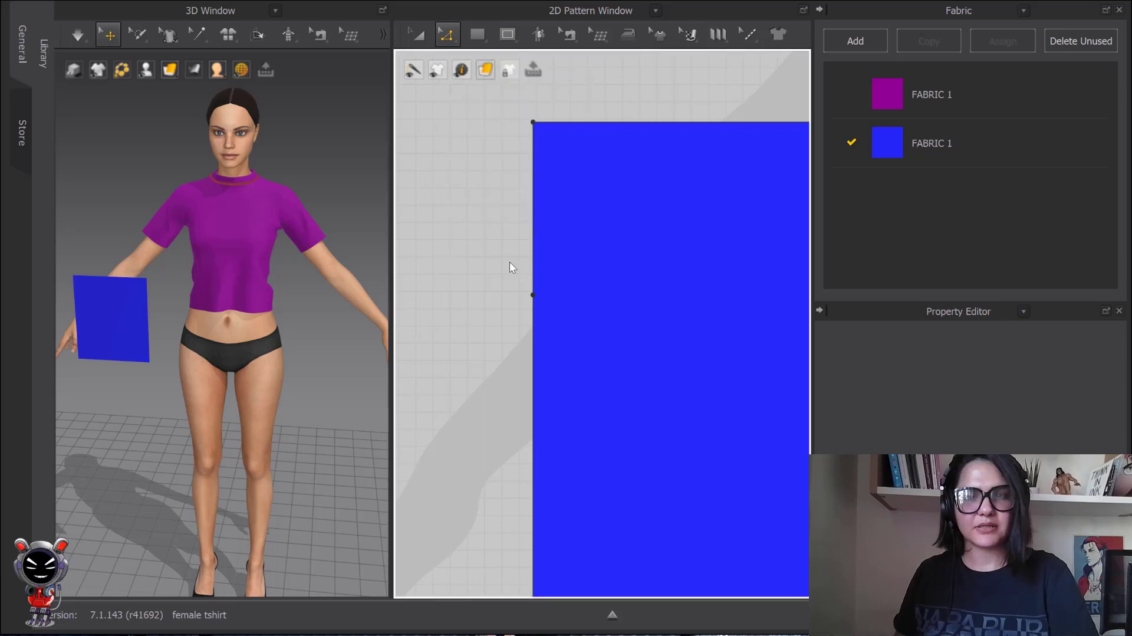
{"action": "left_click_drag", "start_coordinate": [565, 321], "coordinate": [564, 320]}
{"action": "left_click", "coordinate": [486, 247]}
{"action": "scroll", "coordinate": [486, 242], "scroll_direction": "down", "scroll_amount": 5}
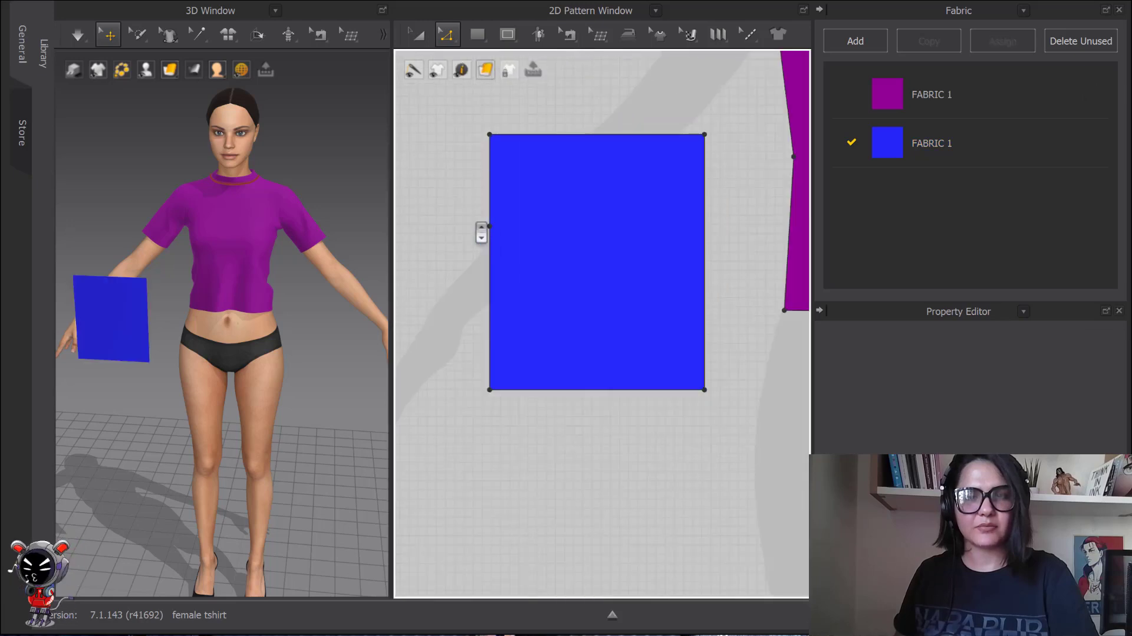
{"action": "scroll", "coordinate": [500, 249], "scroll_direction": "up", "scroll_amount": 3}
{"action": "scroll", "coordinate": [499, 249], "scroll_direction": "up", "scroll_amount": 2}
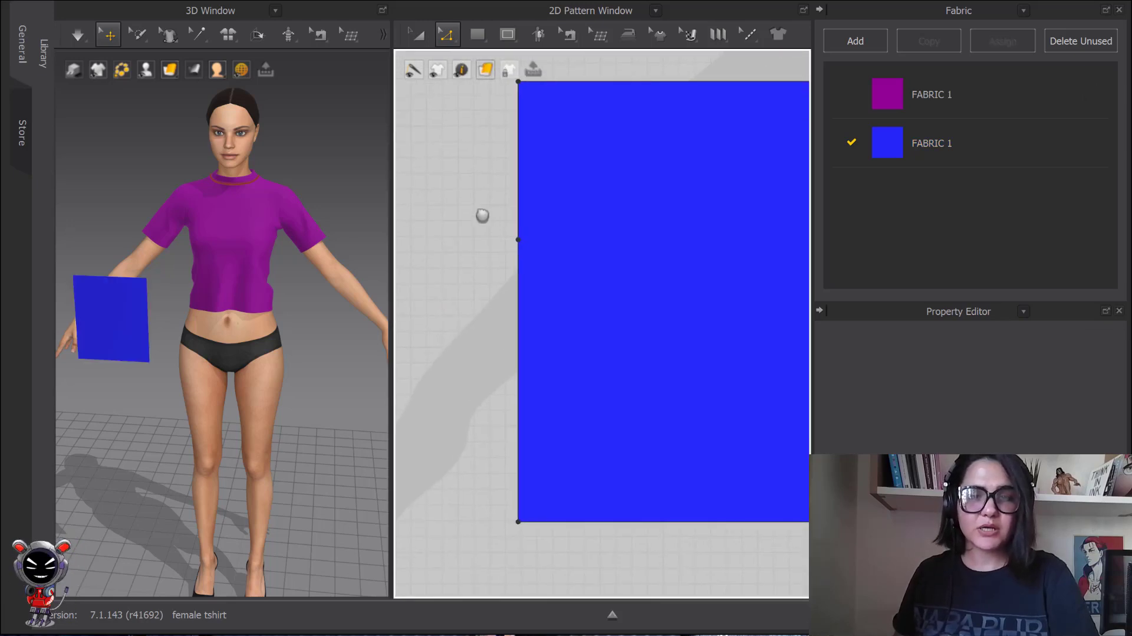
{"action": "left_click_drag", "start_coordinate": [606, 292], "coordinate": [607, 292]}
{"action": "left_click_drag", "start_coordinate": [461, 196], "coordinate": [578, 281]}
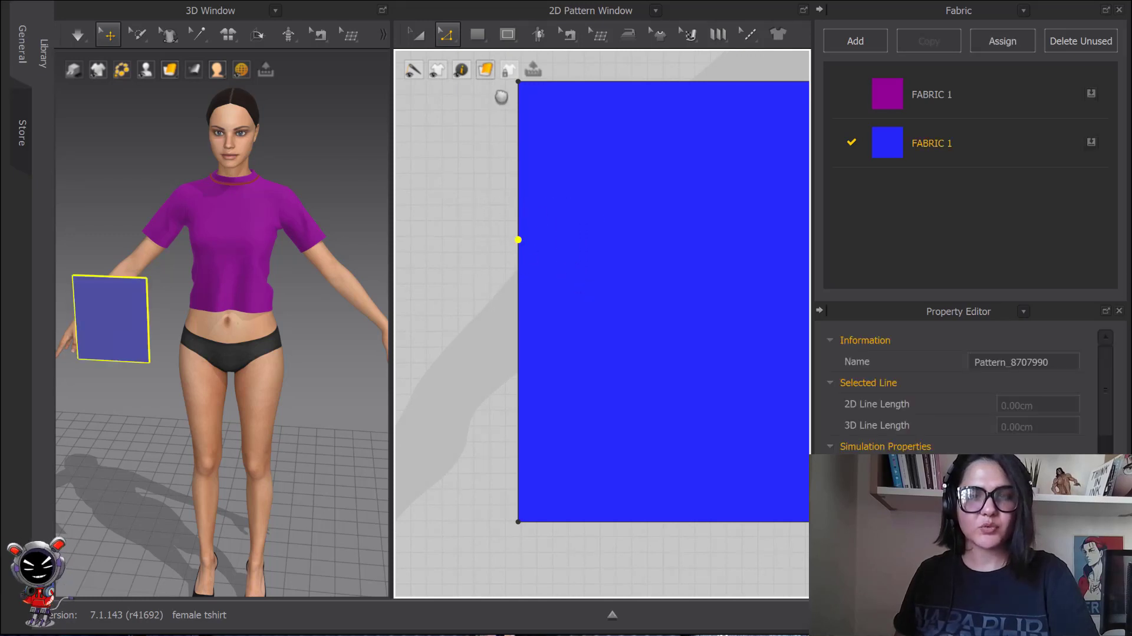
Bend the blue rectangle's upper edge slightly inward with Edit Curvature.
{"action": "left_click", "coordinate": [450, 36]}
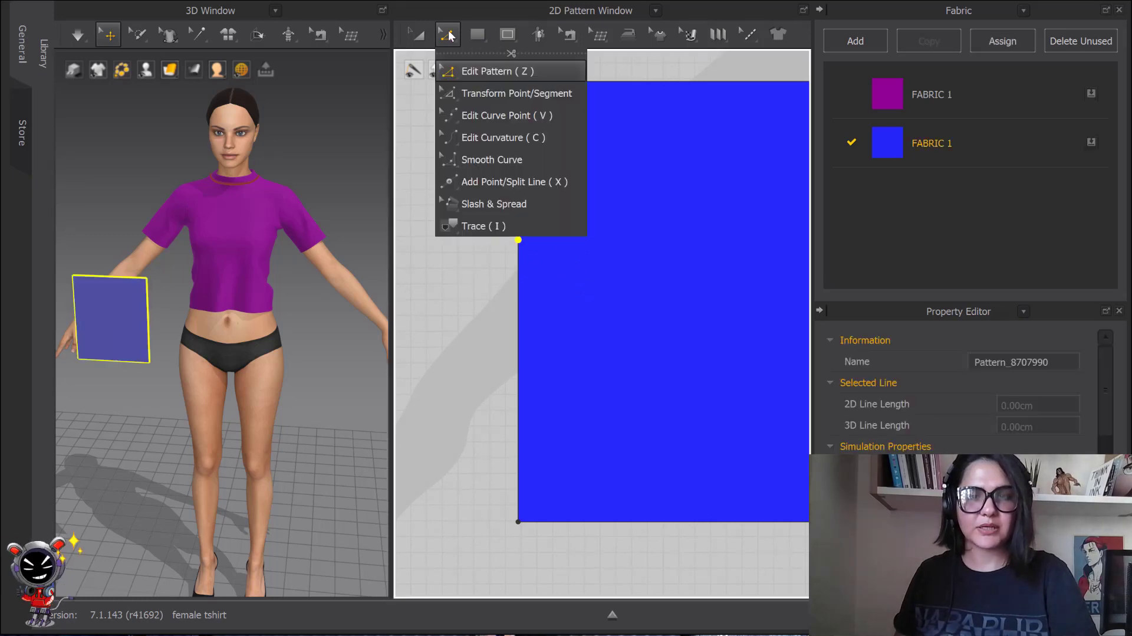
{"action": "left_click", "coordinate": [496, 289]}
{"action": "scroll", "coordinate": [494, 253], "scroll_direction": "down", "scroll_amount": 3}
{"action": "middle_click_drag", "start_coordinate": [516, 257], "coordinate": [485, 259]}
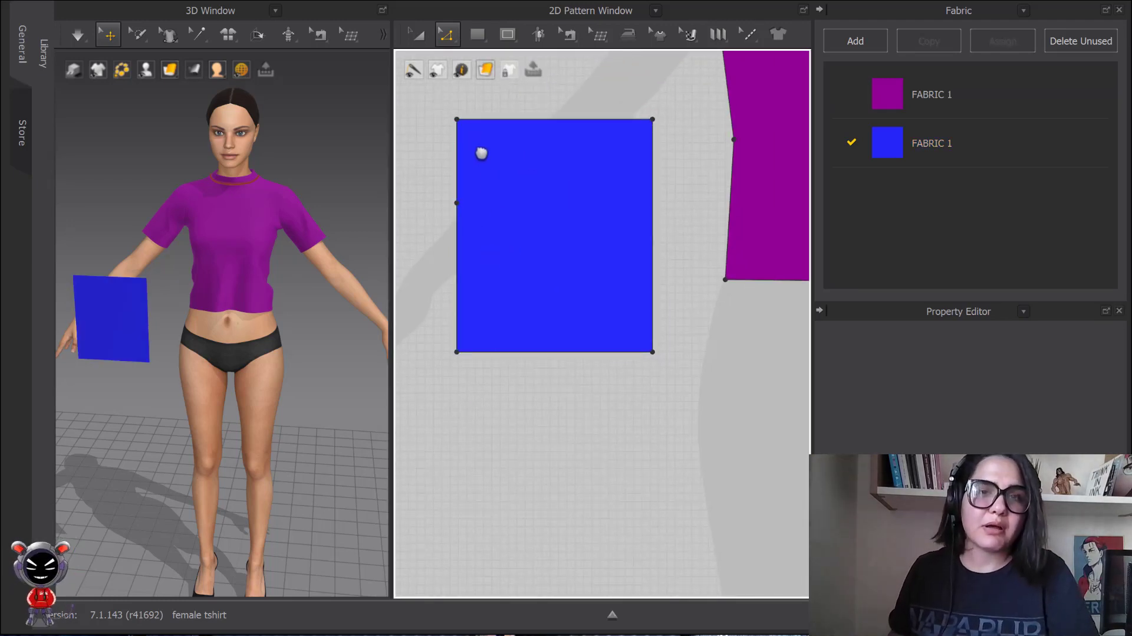
{"action": "left_click", "coordinate": [446, 34]}
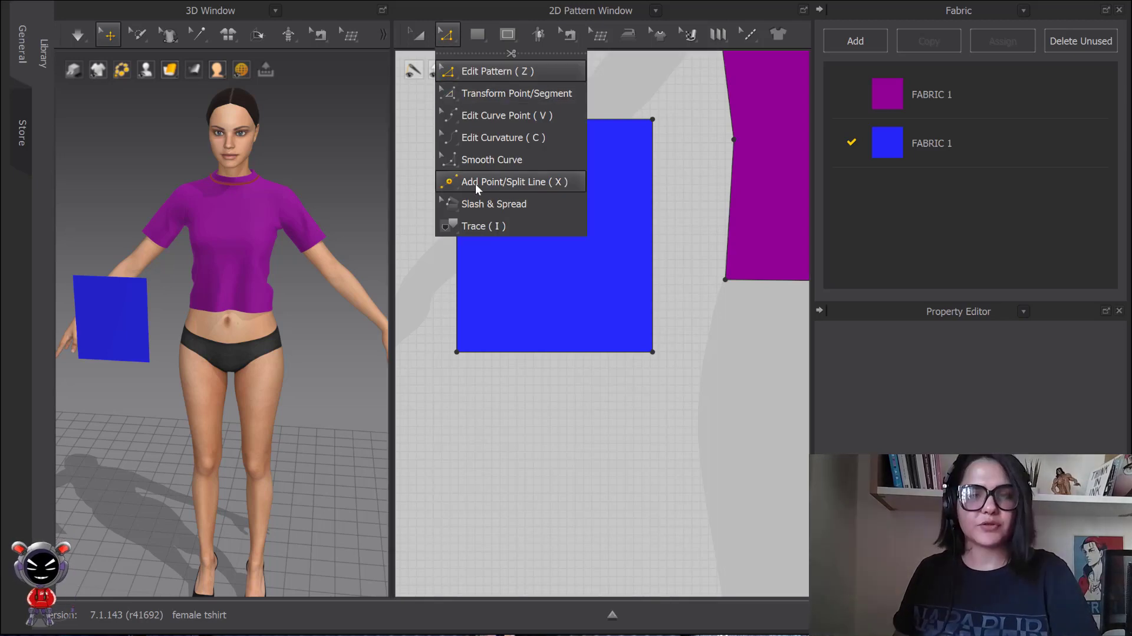
{"action": "left_click", "coordinate": [478, 138]}
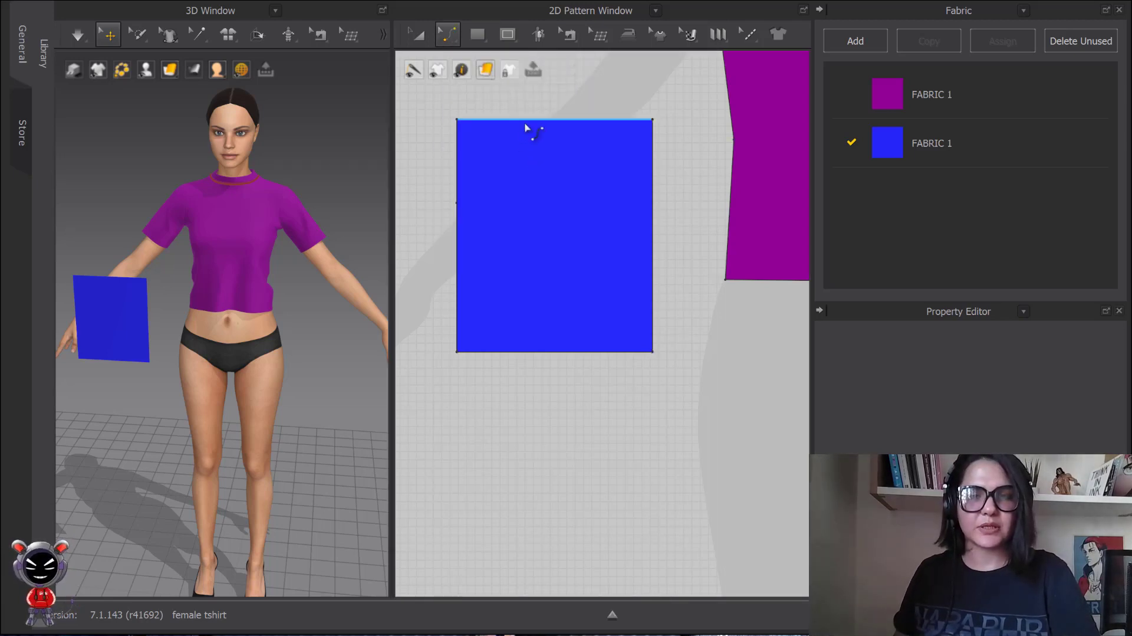
{"action": "mouse_move", "coordinate": [513, 120]}
{"action": "left_mouse_down"}
{"action": "mouse_move", "coordinate": [512, 156]}
{"action": "mouse_move", "coordinate": [515, 126]}
{"action": "left_mouse_up"}
Try bending the blue rectangle's right edge deeply inward with Edit Curvature, and undo the bend.
{"action": "left_click", "coordinate": [447, 34]}
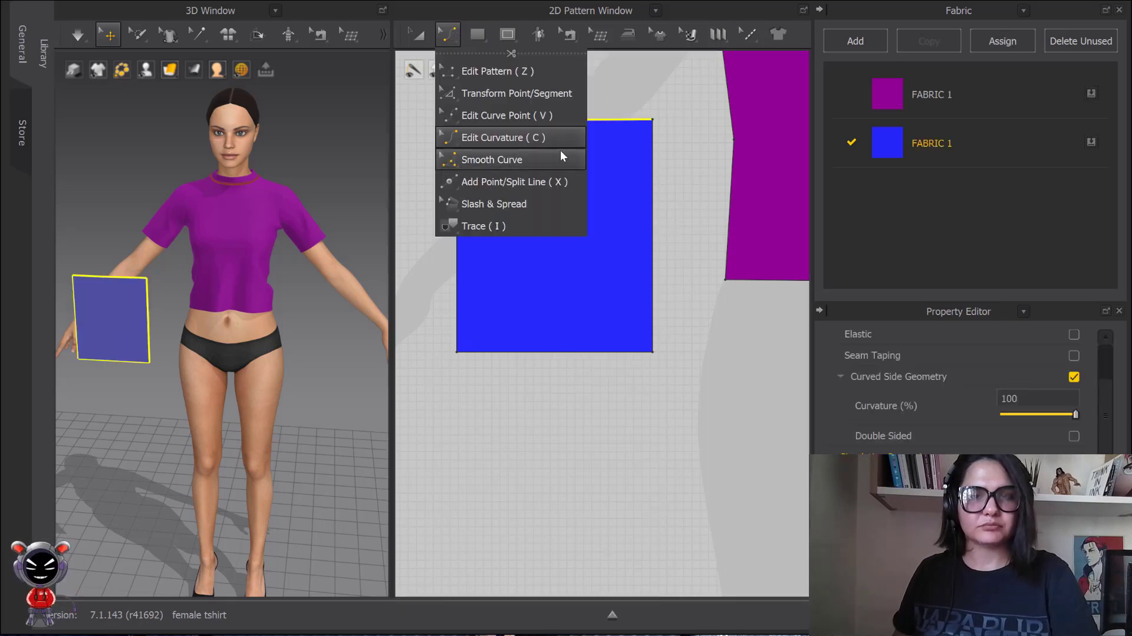
{"action": "left_click", "coordinate": [522, 137]}
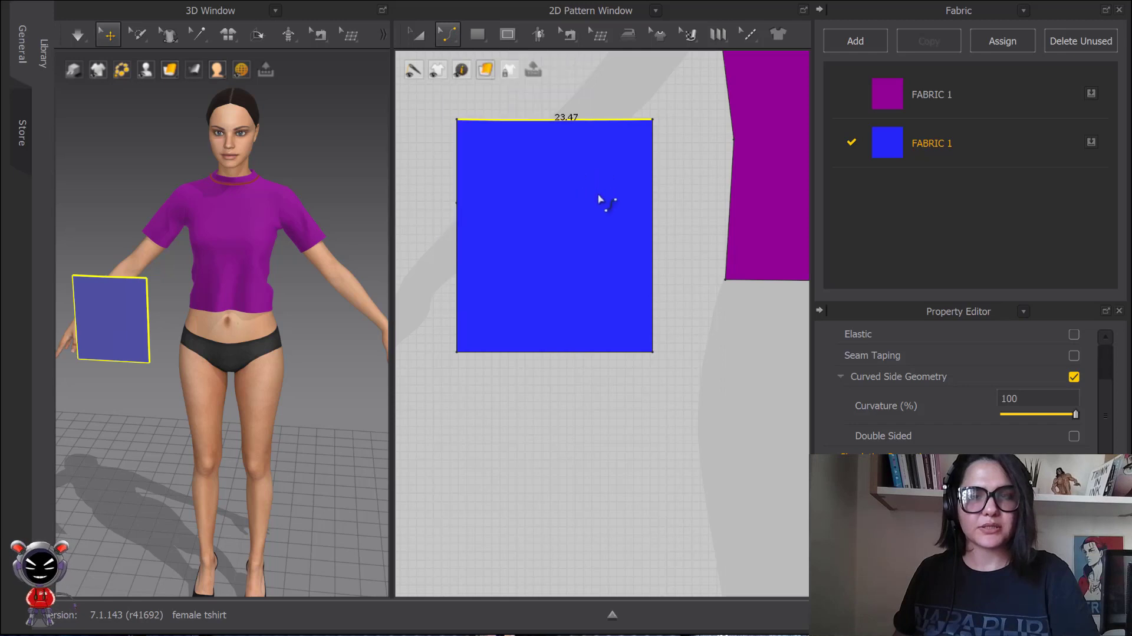
{"action": "left_click_drag", "start_coordinate": [655, 236], "coordinate": [497, 235]}
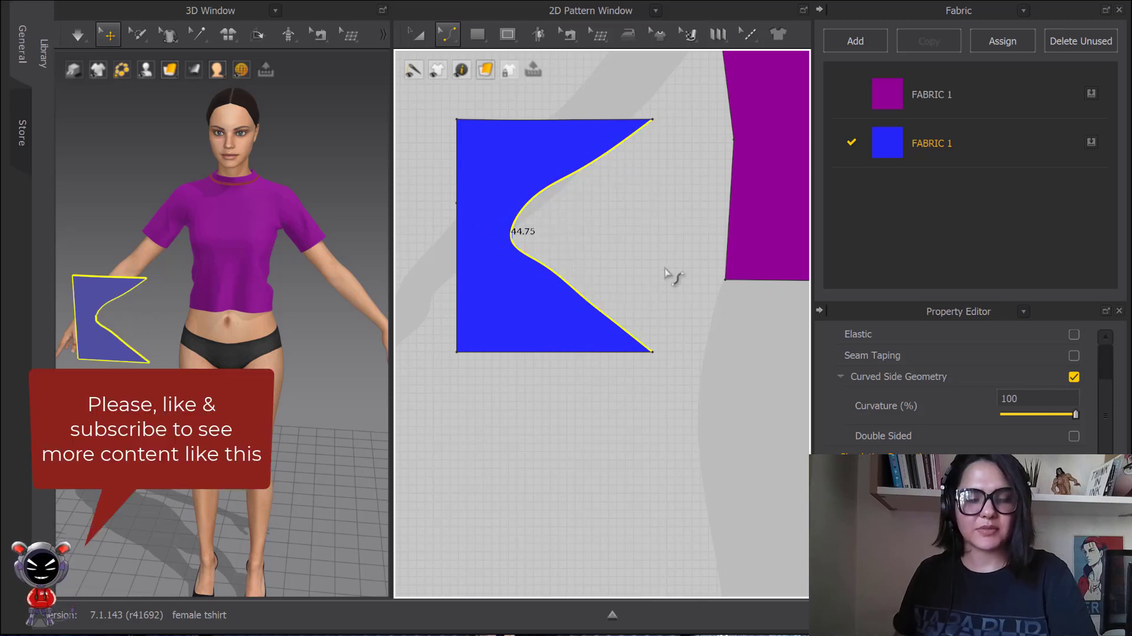
{"action": "key", "text": "ctrl+z"}
Split the blue rectangle's upper edge with a point about 15.9 cm from its left corner.
{"action": "scroll", "coordinate": [627, 198], "scroll_direction": "up", "scroll_amount": 8}
{"action": "scroll", "coordinate": [694, 222], "scroll_direction": "down", "scroll_amount": 5}
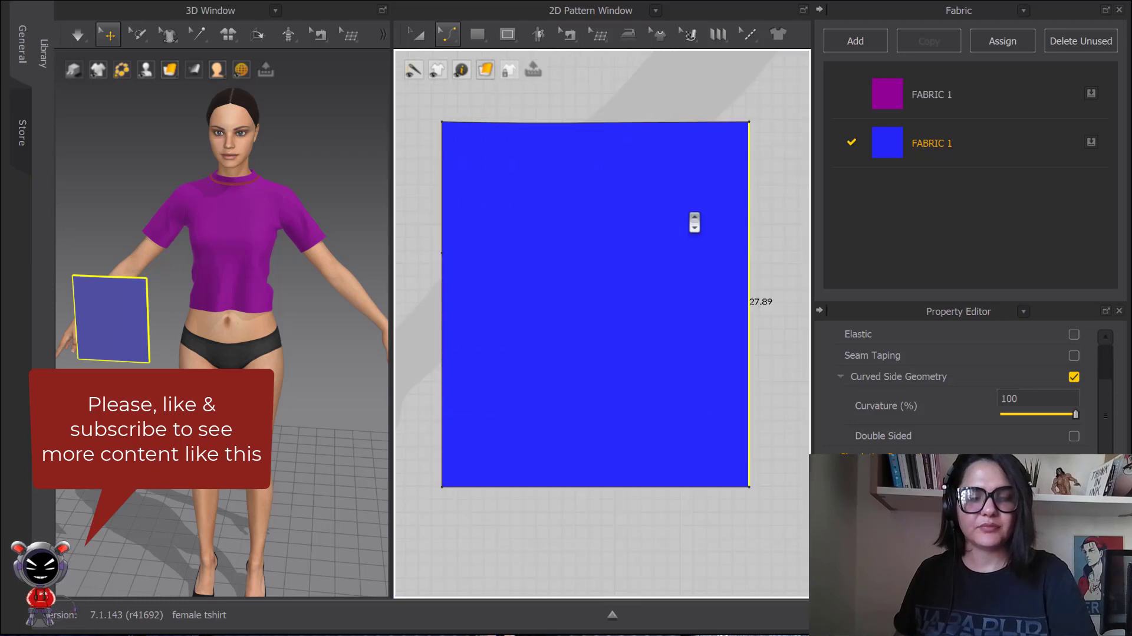
{"action": "scroll", "coordinate": [695, 222], "scroll_direction": "down", "scroll_amount": 2}
{"action": "key", "text": "x"}
{"action": "left_click", "coordinate": [596, 137]}
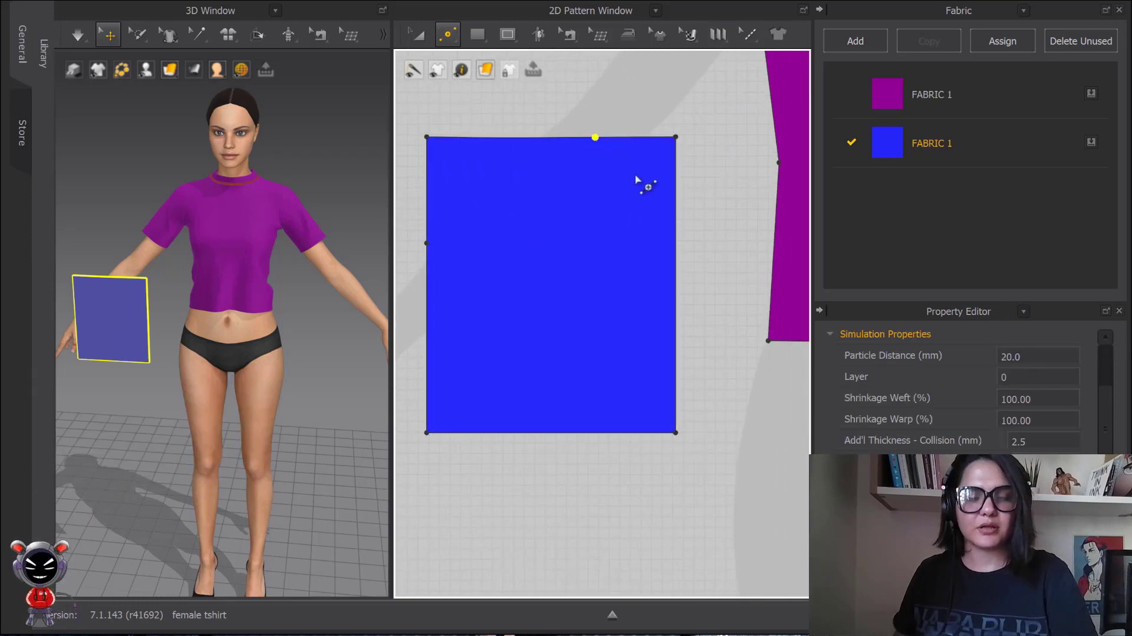
Try bending the short right segment of the rectangle's upper edge upward into a rounded bump with Edit Curvature, and undo it.
{"action": "left_click_drag", "start_coordinate": [630, 142], "coordinate": [641, 174]}
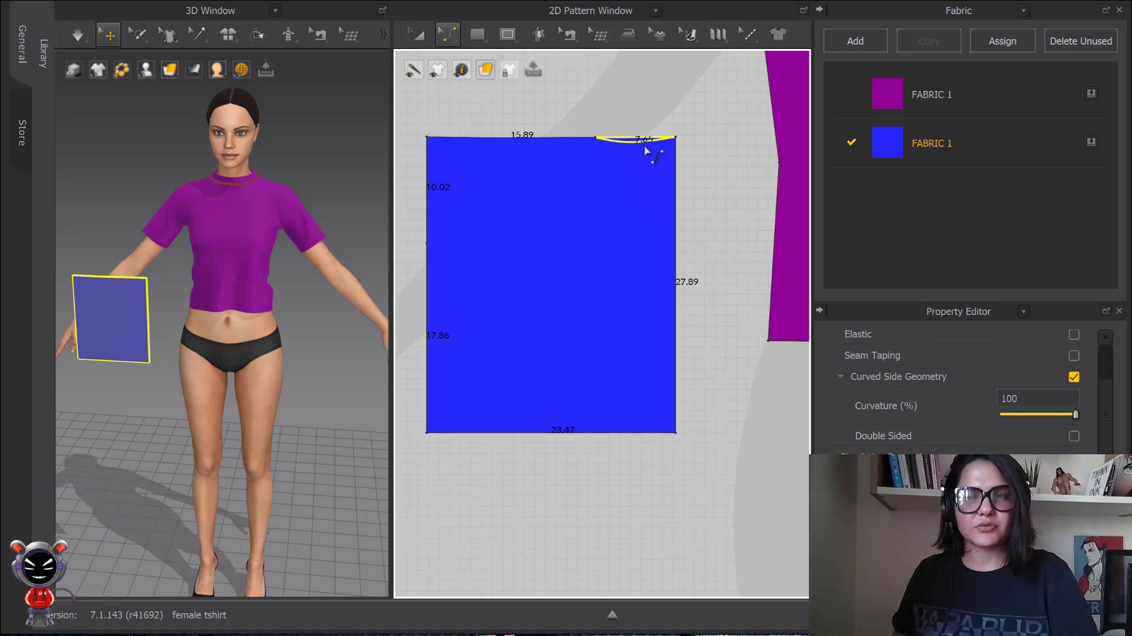
{"action": "mouse_move", "coordinate": [652, 95]}
{"action": "left_mouse_down"}
{"action": "mouse_move", "coordinate": [655, 74]}
{"action": "mouse_move", "coordinate": [637, 66]}
{"action": "mouse_move", "coordinate": [663, 88]}
{"action": "mouse_move", "coordinate": [636, 63]}
{"action": "mouse_move", "coordinate": [657, 47]}
{"action": "mouse_move", "coordinate": [638, 85]}
{"action": "left_mouse_up"}
{"action": "scroll", "coordinate": [640, 87], "scroll_direction": "up", "scroll_amount": 4}
{"action": "middle_click_drag", "start_coordinate": [640, 86], "coordinate": [626, 131]}
{"action": "scroll", "coordinate": [594, 139], "scroll_direction": "down", "scroll_amount": 4}
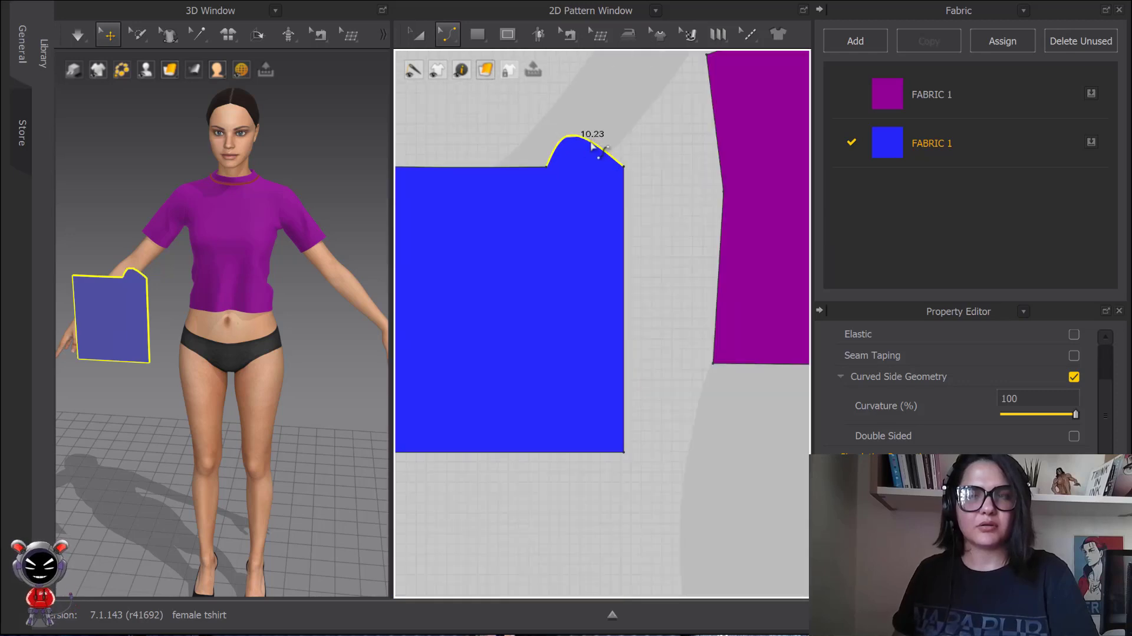
{"action": "left_click_drag", "start_coordinate": [594, 142], "coordinate": [623, 99]}
{"action": "left_click", "coordinate": [649, 108]}
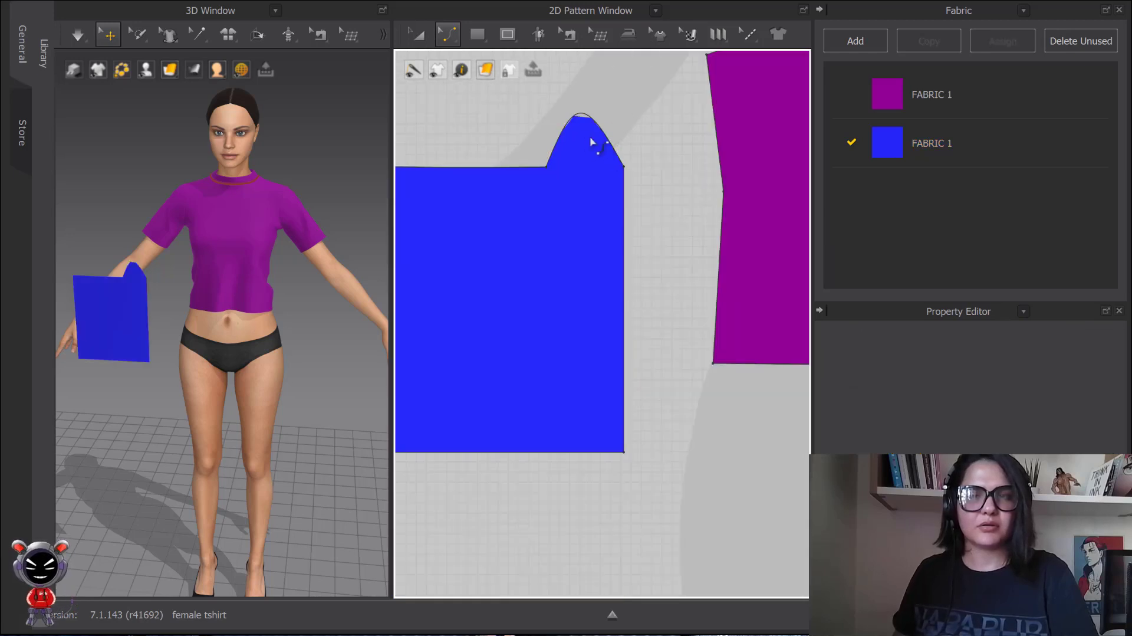
{"action": "scroll", "coordinate": [592, 141], "scroll_direction": "down", "scroll_amount": 3}
{"action": "scroll", "coordinate": [648, 147], "scroll_direction": "up", "scroll_amount": 2}
{"action": "left_click", "coordinate": [704, 162]}
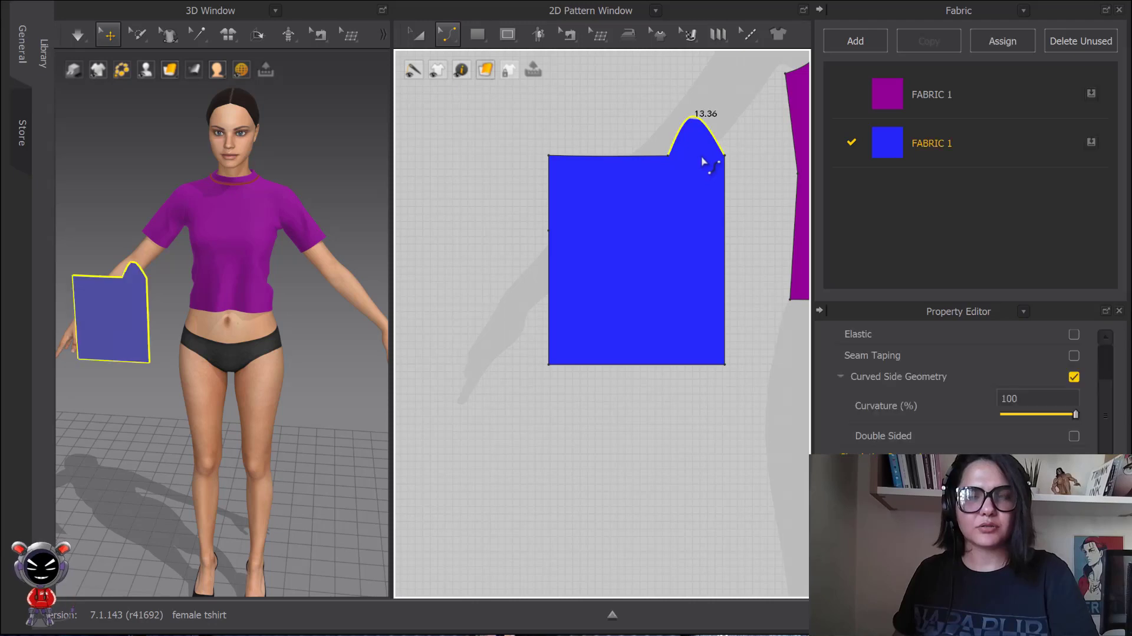
{"action": "key", "text": "Delete"}
Try pulling the upper edge's short right segment into a slanted loop and a wide arch, and undo these bends.
{"action": "left_click_drag", "start_coordinate": [707, 162], "coordinate": [709, 21]}
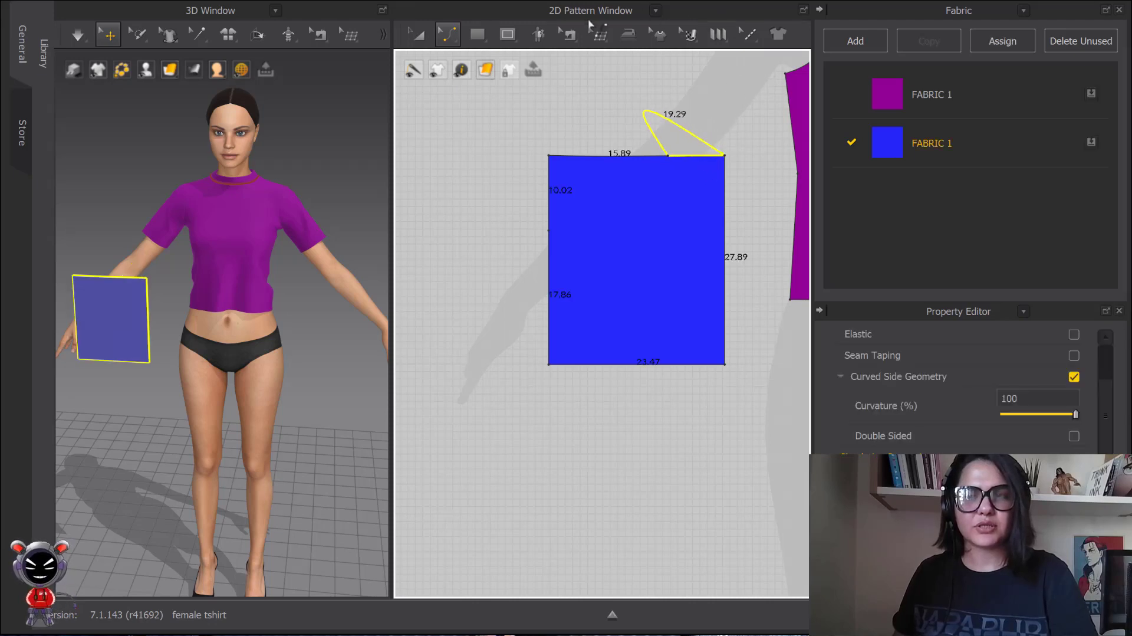
{"action": "left_click_drag", "start_coordinate": [589, 25], "coordinate": [766, 115]}
{"action": "left_click_drag", "start_coordinate": [665, 126], "coordinate": [748, 86]}
{"action": "scroll", "coordinate": [684, 141], "scroll_direction": "up", "scroll_amount": 5}
{"action": "middle_click_drag", "start_coordinate": [767, 154], "coordinate": [619, 149]}
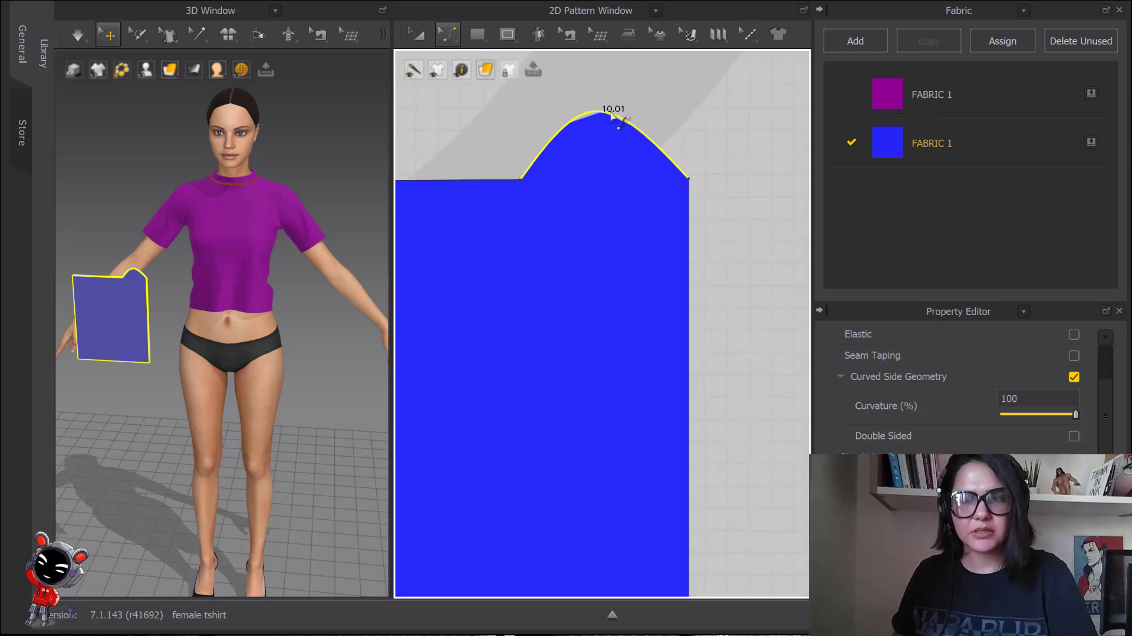
{"action": "scroll", "coordinate": [598, 139], "scroll_direction": "down", "scroll_amount": 3}
{"action": "left_click_drag", "start_coordinate": [576, 177], "coordinate": [593, 212]}
{"action": "scroll", "coordinate": [591, 195], "scroll_direction": "down", "scroll_amount": 3}
{"action": "key", "text": "ctrl+z"}
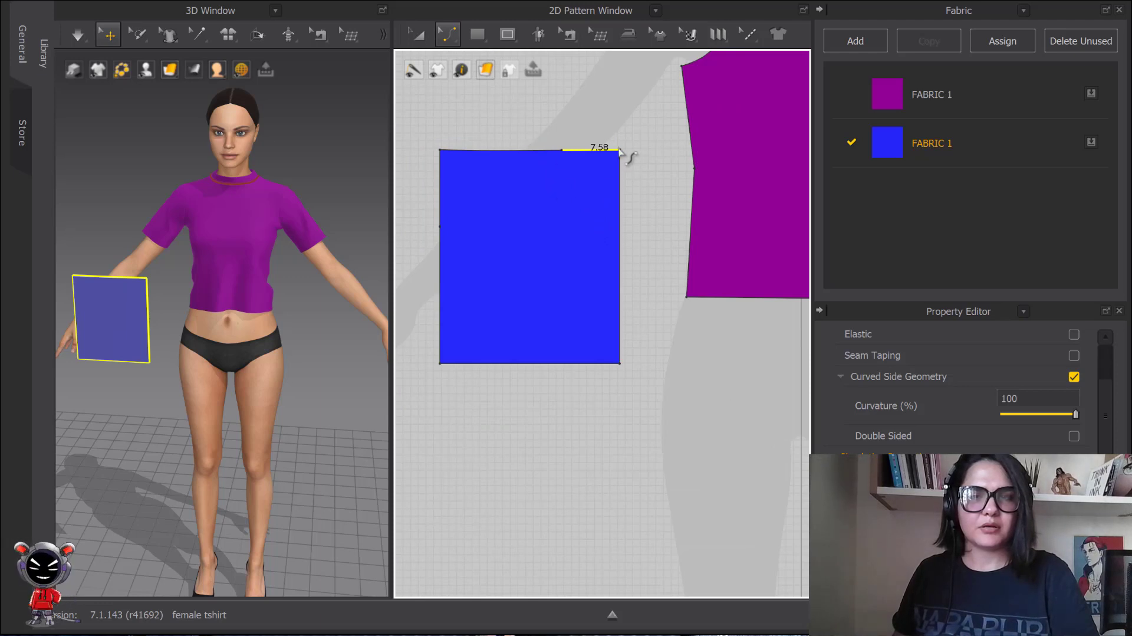
{"action": "middle_click_drag", "start_coordinate": [446, 221], "coordinate": [546, 167]}
{"action": "left_click_drag", "start_coordinate": [546, 167], "coordinate": [494, 163]}
{"action": "right_click", "coordinate": [494, 163]}
{"action": "left_click", "coordinate": [541, 141]}
{"action": "left_click", "coordinate": [543, 145]}
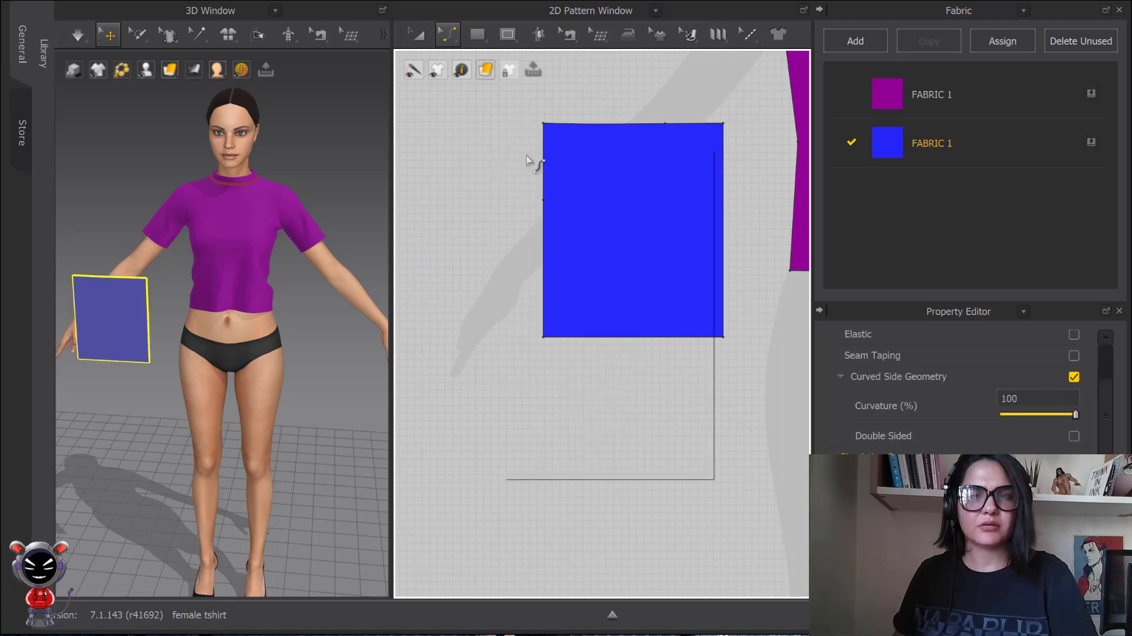
{"action": "right_click", "coordinate": [505, 150]}
{"action": "left_click", "coordinate": [534, 139]}
{"action": "left_click", "coordinate": [550, 155]}
{"action": "right_click", "coordinate": [505, 154]}
{"action": "left_click", "coordinate": [537, 147]}
{"action": "left_click", "coordinate": [543, 148]}
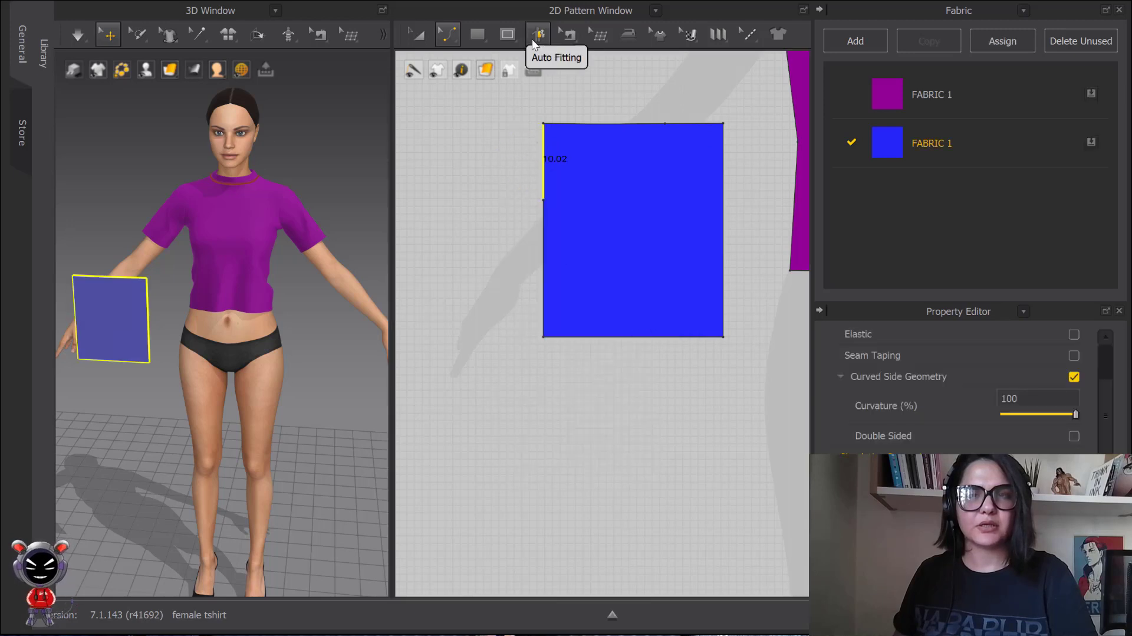
Add a curve point on the lower segment of the blue rectangle's left edge with Edit Curve Point.
{"action": "left_click", "coordinate": [455, 36]}
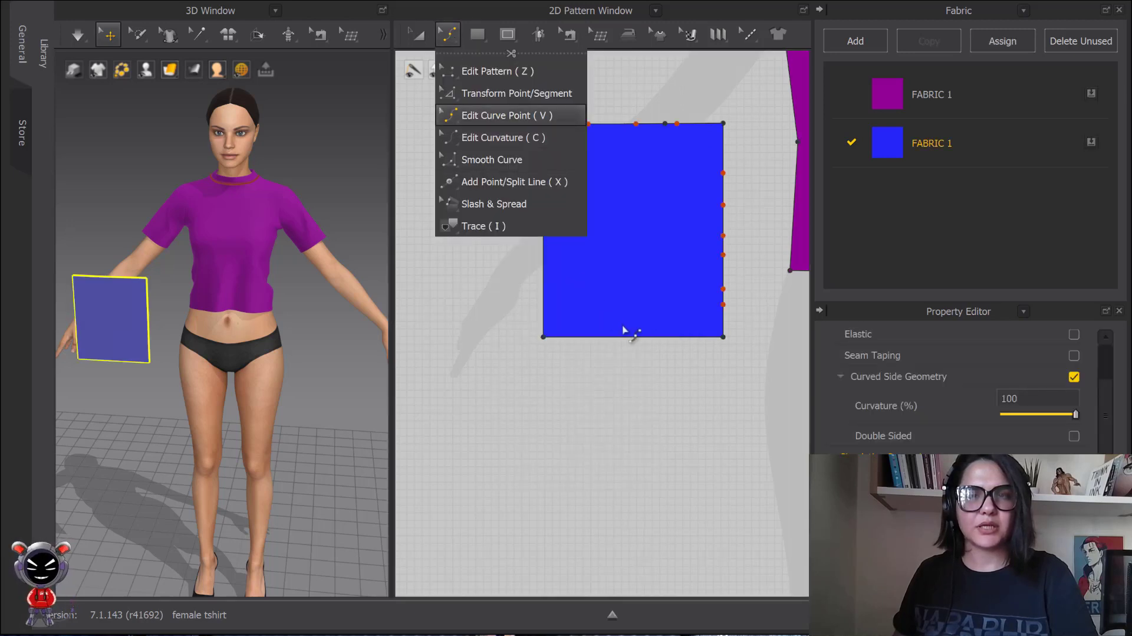
{"action": "left_click", "coordinate": [479, 115]}
{"action": "left_click", "coordinate": [544, 268]}
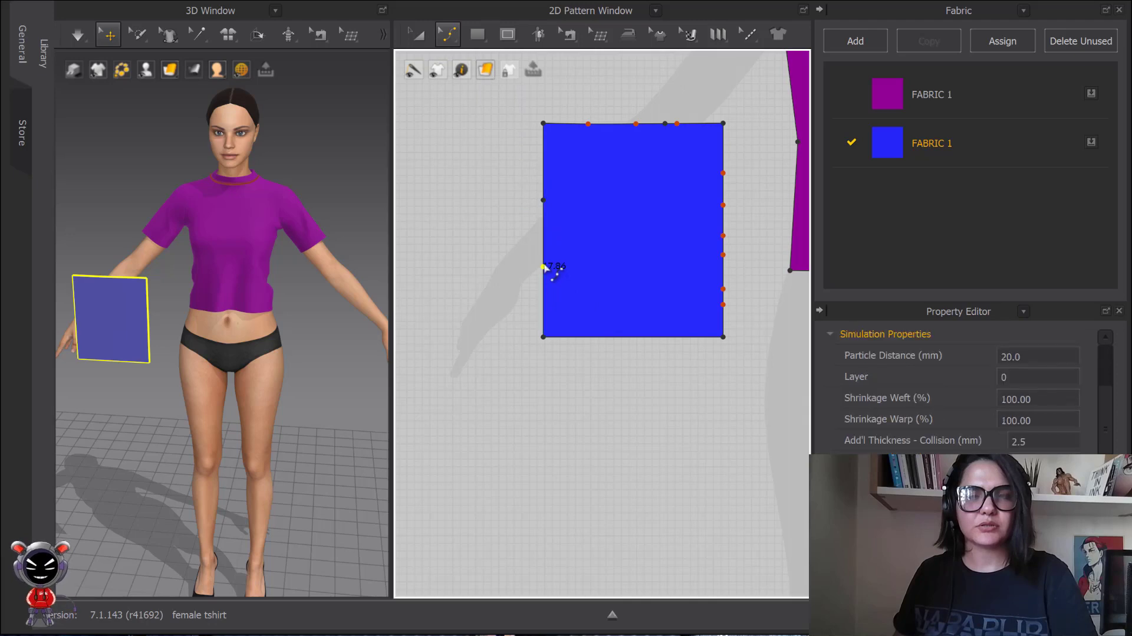
Try pulling the lower segment of the blue rectangle's left edge about 4.73 cm outward, and cancel the move.
{"action": "left_click_drag", "start_coordinate": [543, 247], "coordinate": [507, 247]}
{"action": "right_click", "coordinate": [507, 247]}
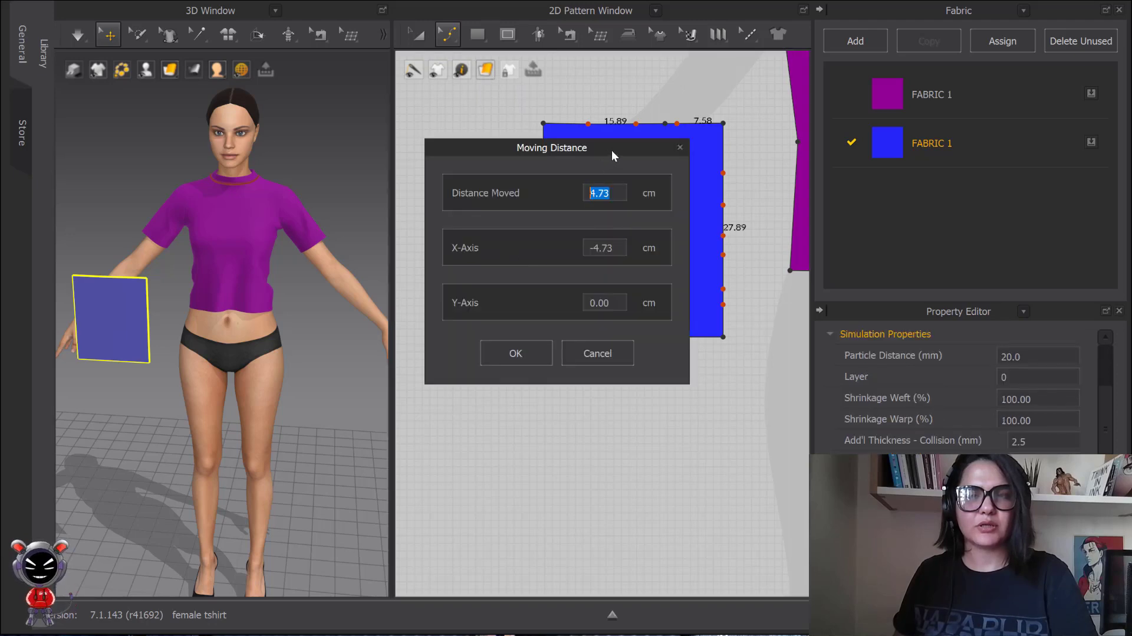
{"action": "left_click_drag", "start_coordinate": [612, 151], "coordinate": [509, 140]}
{"action": "left_click", "coordinate": [553, 128]}
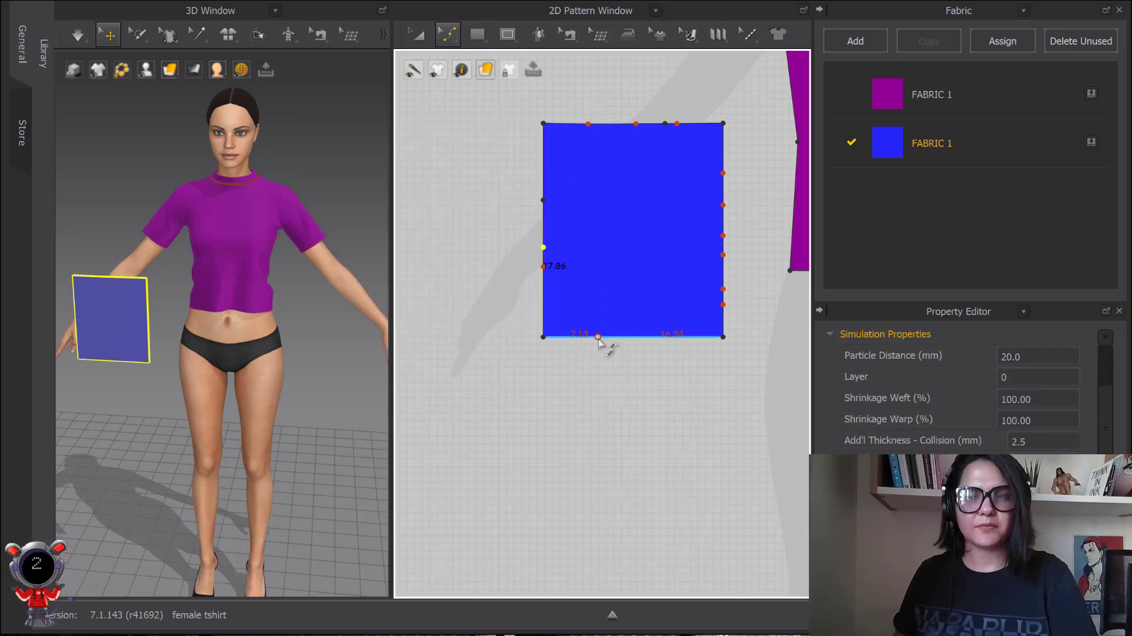
Try pulling the blue rectangle's lower edge about 6.93 cm downward into a curve, and cancel the move.
{"action": "left_click_drag", "start_coordinate": [658, 337], "coordinate": [659, 394]}
{"action": "right_click", "coordinate": [659, 394]}
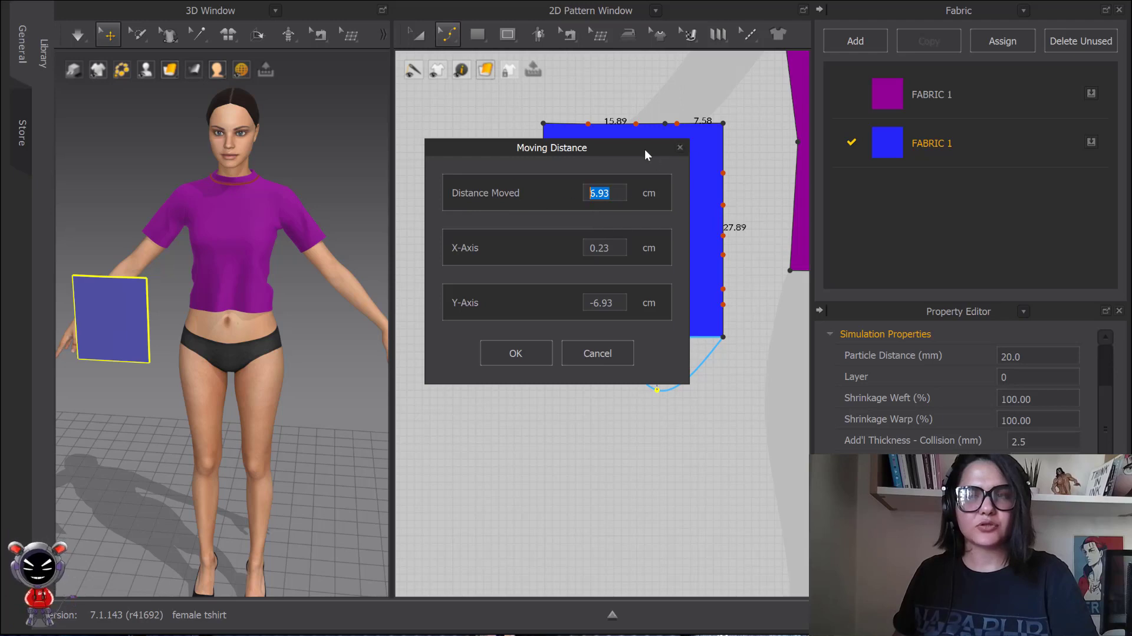
{"action": "left_click_drag", "start_coordinate": [638, 149], "coordinate": [478, 105]}
{"action": "left_click", "coordinate": [521, 106]}
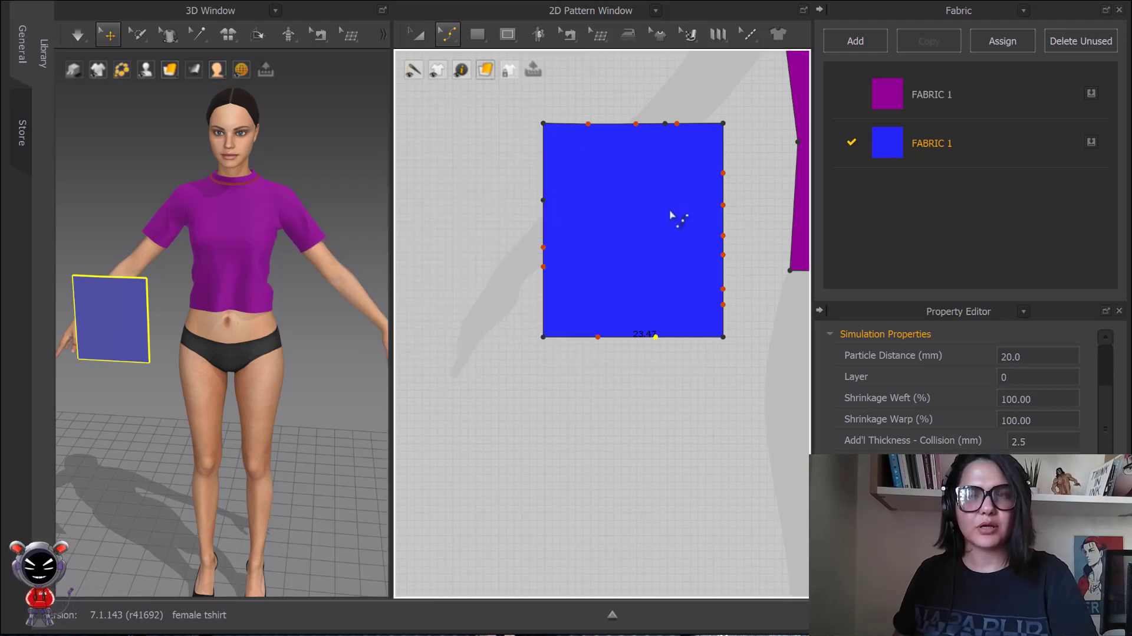
Select the whole blue rectangular pattern piece and delete it.
{"action": "left_click", "coordinate": [446, 37]}
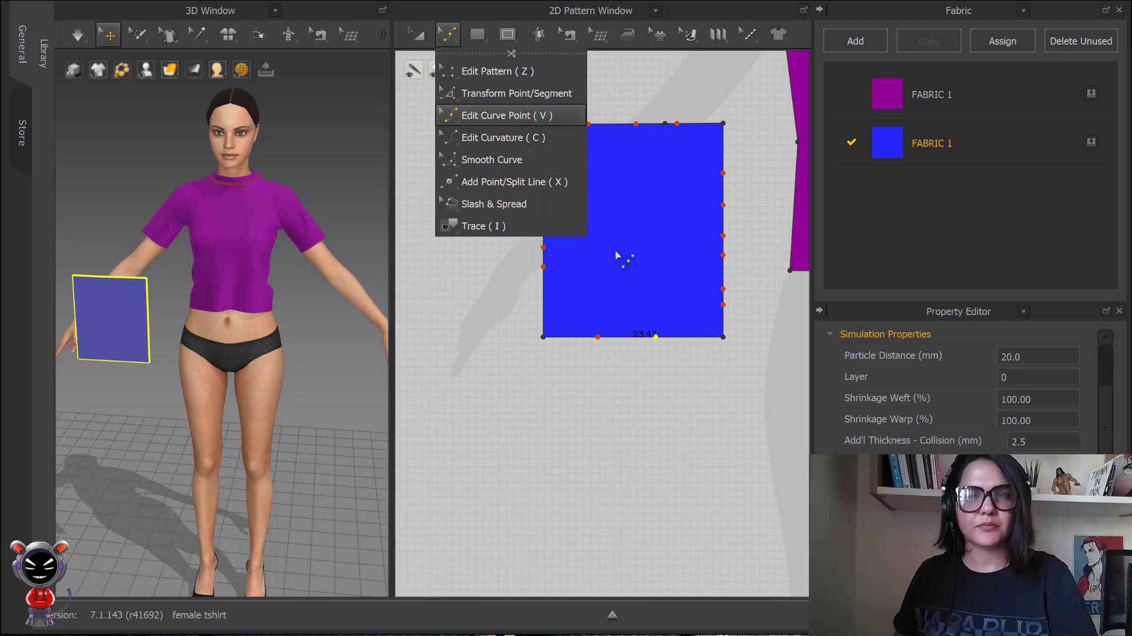
{"action": "left_click", "coordinate": [675, 180]}
{"action": "middle_click_drag", "start_coordinate": [653, 195], "coordinate": [594, 223]}
{"action": "left_click_drag", "start_coordinate": [461, 129], "coordinate": [506, 207]}
{"action": "left_click", "coordinate": [446, 38]}
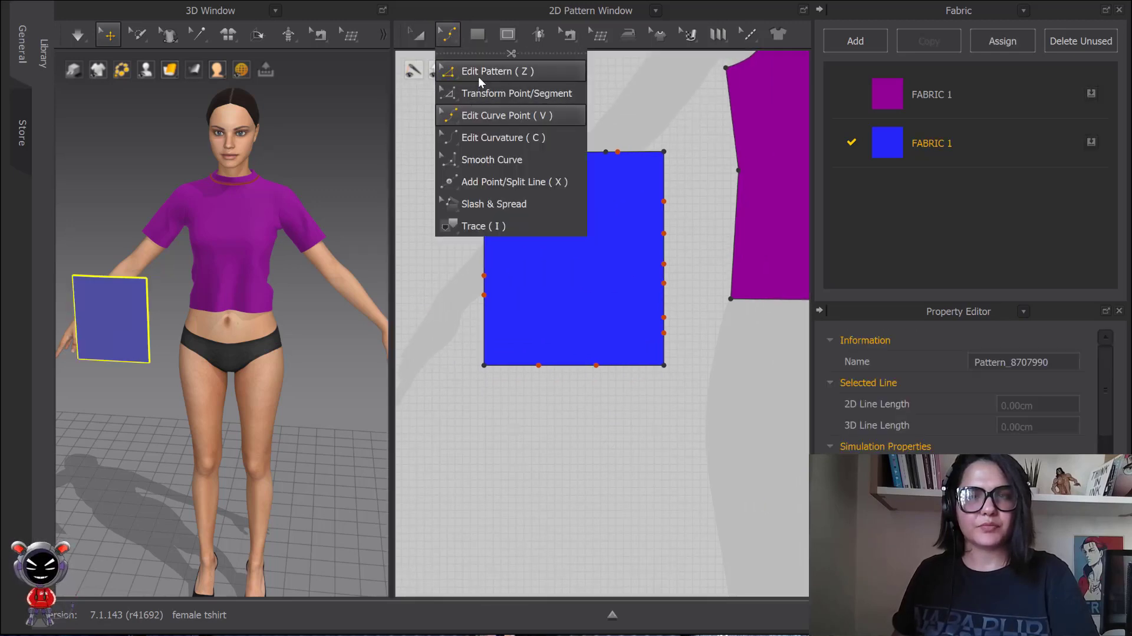
{"action": "left_click", "coordinate": [479, 93]}
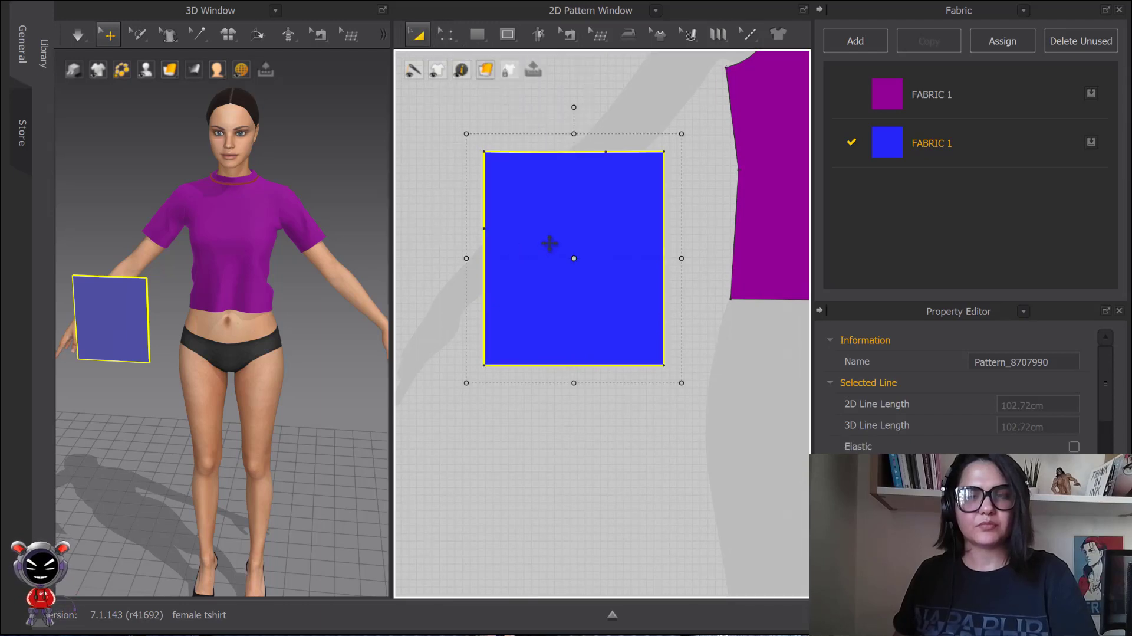
{"action": "key", "text": "Delete"}
Draw a roughly square Internal Rectangle on the left chest area of the shirt's front pattern piece.
{"action": "middle_click_drag", "start_coordinate": [584, 242], "coordinate": [447, 329]}
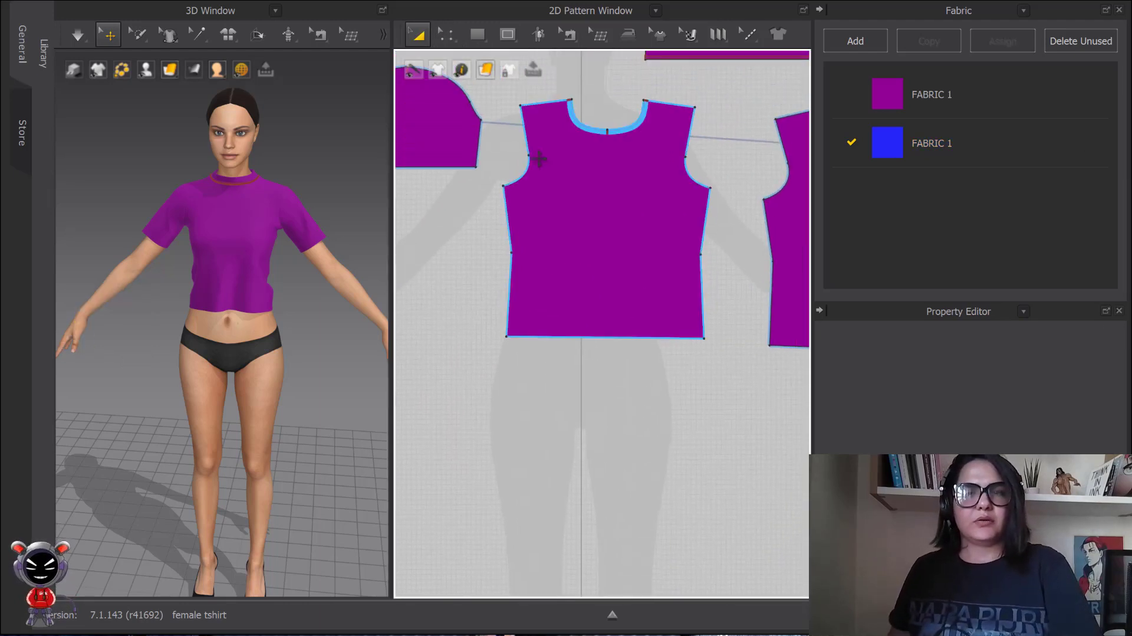
{"action": "left_click", "coordinate": [446, 35]}
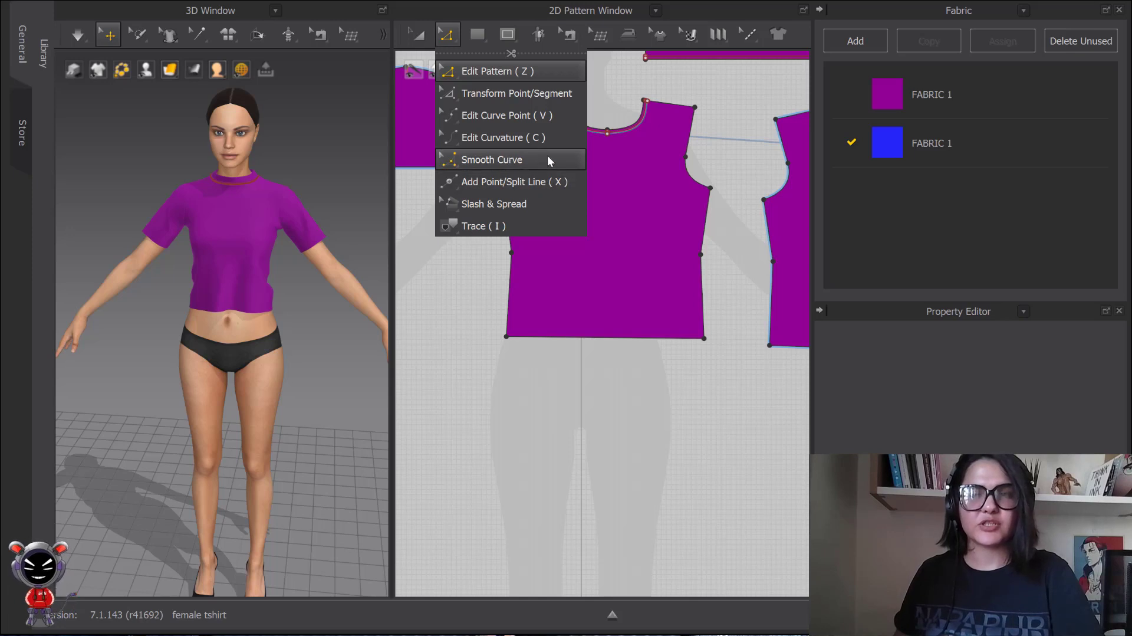
{"action": "left_click", "coordinate": [457, 301]}
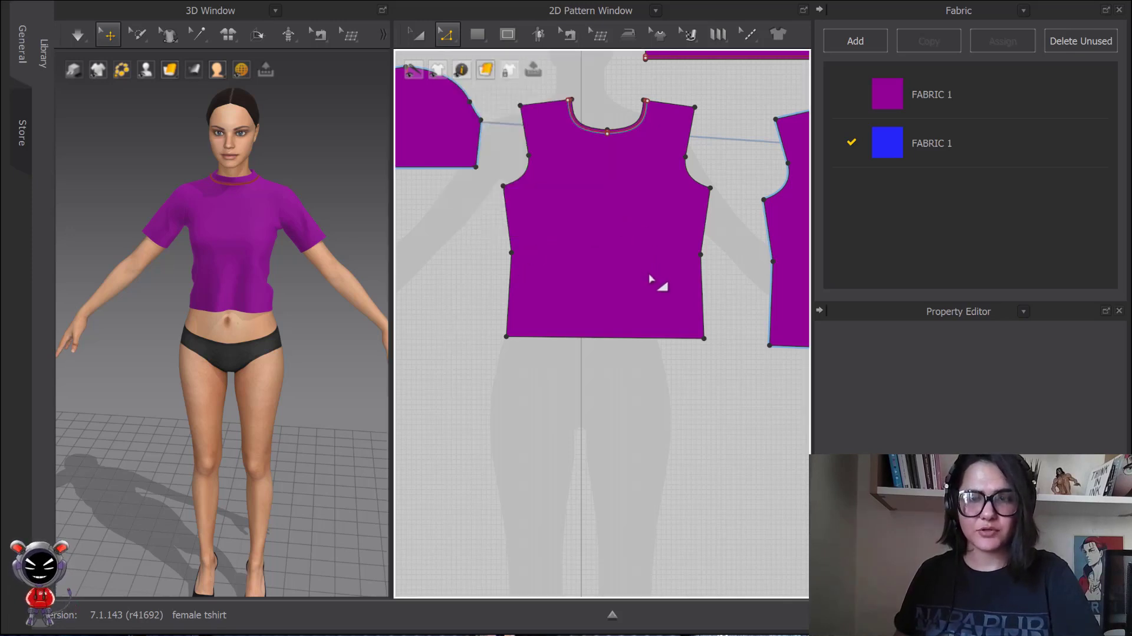
{"action": "scroll", "coordinate": [654, 283], "scroll_direction": "up", "scroll_amount": 5}
{"action": "scroll", "coordinate": [576, 255], "scroll_direction": "down", "scroll_amount": 5}
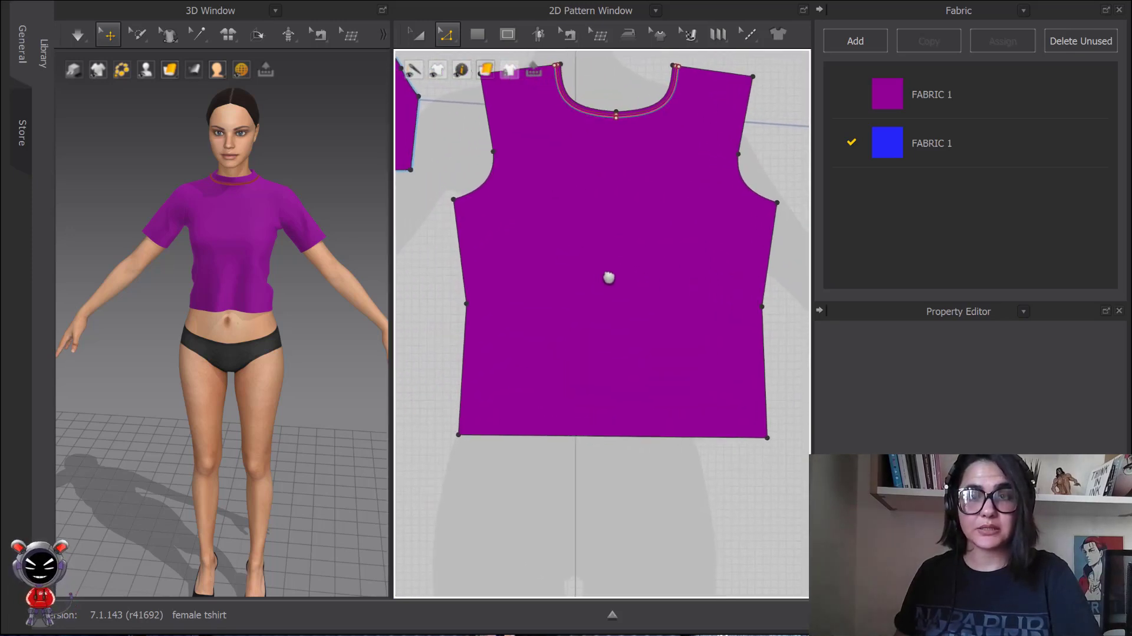
{"action": "left_click", "coordinate": [477, 34]}
{"action": "left_click", "coordinate": [507, 35]}
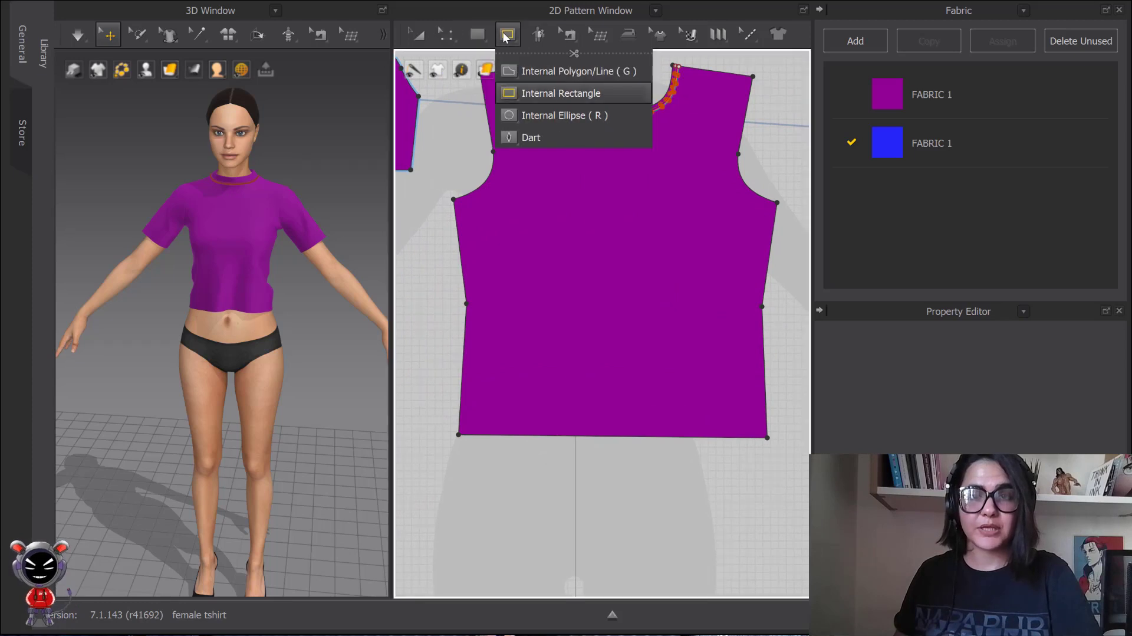
{"action": "left_click", "coordinate": [532, 101]}
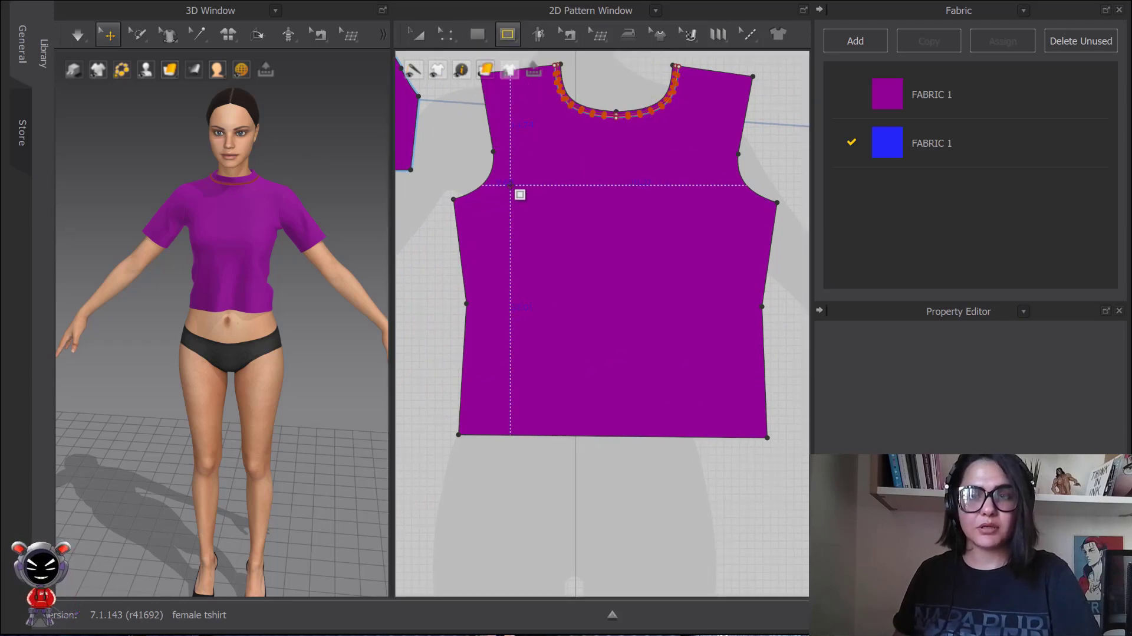
{"action": "left_click_drag", "start_coordinate": [510, 185], "coordinate": [606, 289]}
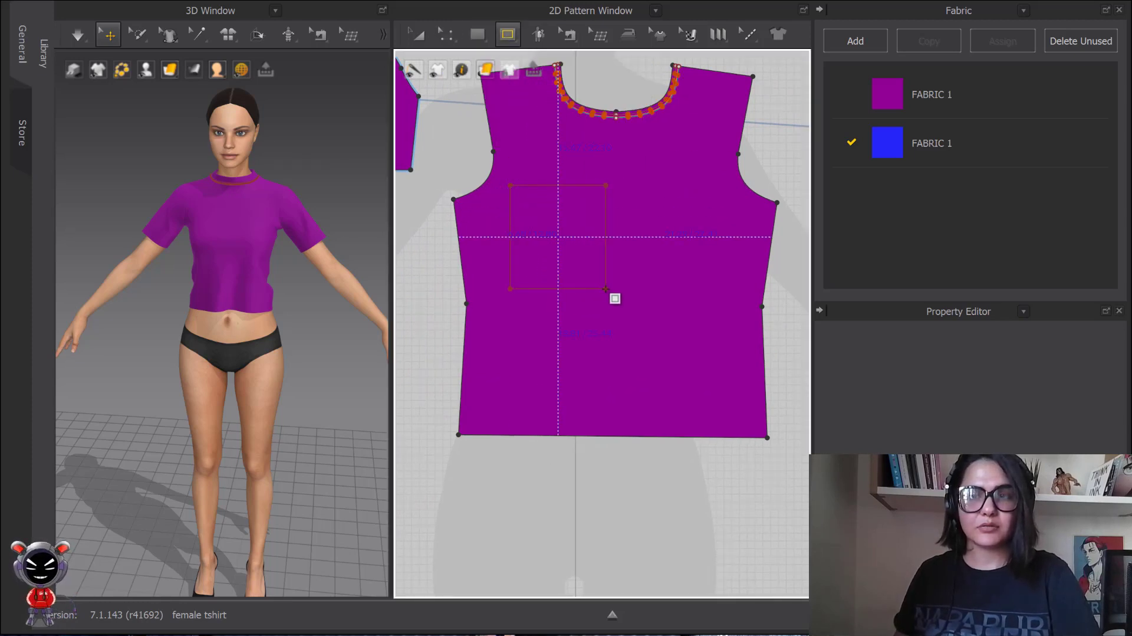
{"action": "left_click_drag", "start_coordinate": [607, 289], "coordinate": [609, 290]}
Change the purple shirt fabric's colour to the dark blue palette swatch 163298.
{"action": "left_click", "coordinate": [889, 96]}
{"action": "left_click", "coordinate": [1066, 388]}
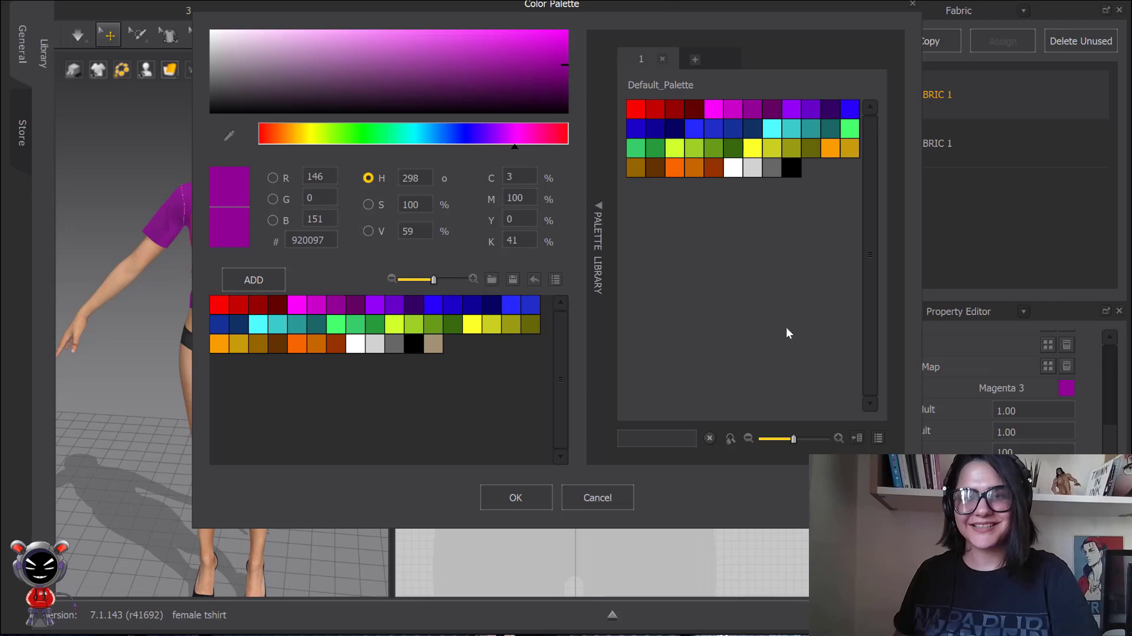
{"action": "left_click", "coordinate": [743, 130]}
{"action": "left_click_drag", "start_coordinate": [667, 21], "coordinate": [760, 47]}
{"action": "left_click", "coordinate": [803, 204]}
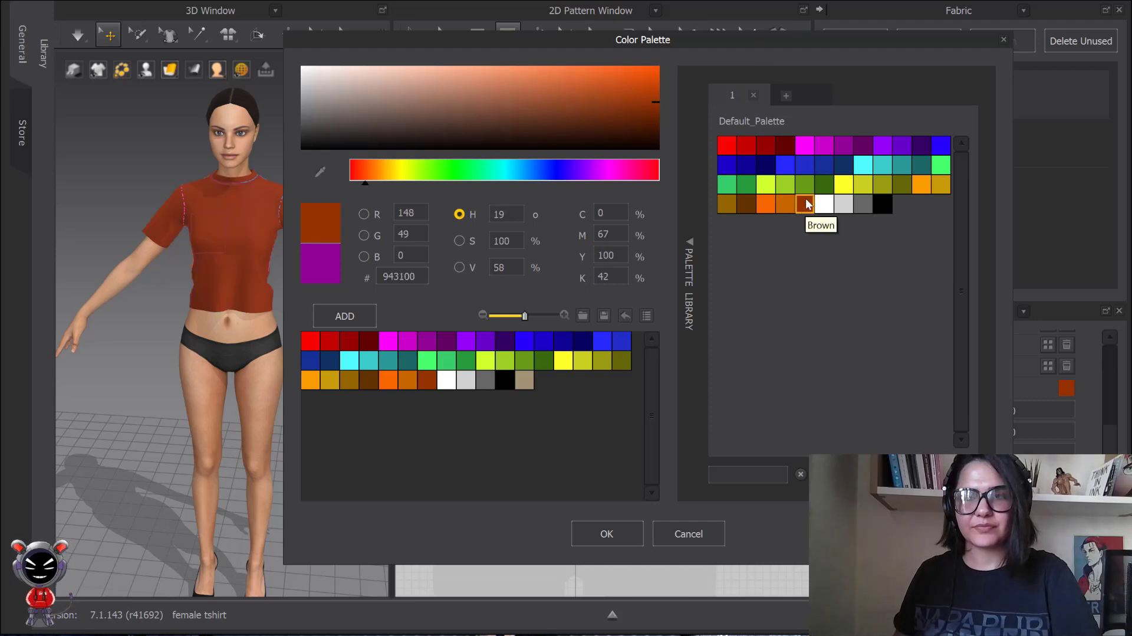
{"action": "left_click", "coordinate": [808, 146]}
{"action": "left_click", "coordinate": [826, 166]}
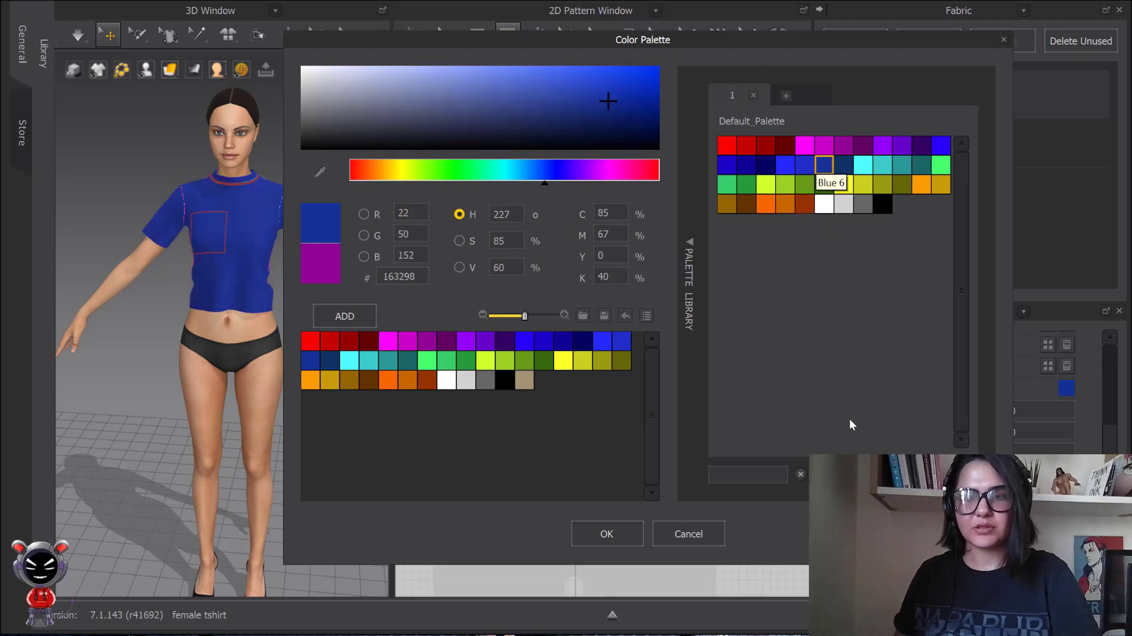
{"action": "left_click", "coordinate": [614, 534]}
{"action": "scroll", "coordinate": [612, 258], "scroll_direction": "up", "scroll_amount": 5}
{"action": "scroll", "coordinate": [612, 257], "scroll_direction": "down", "scroll_amount": 5}
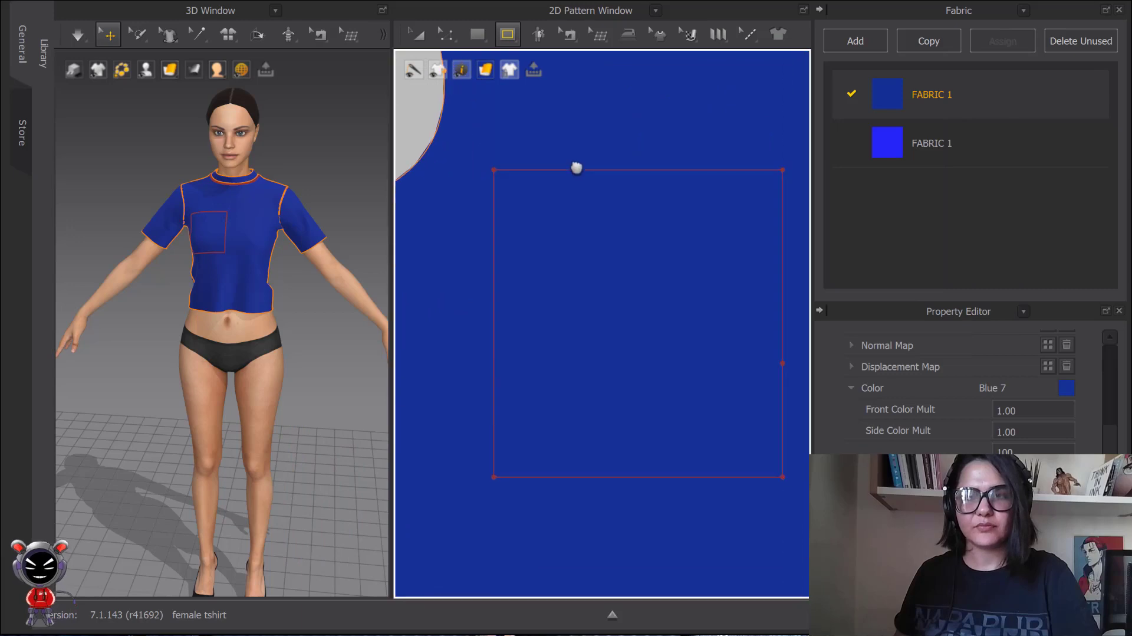
{"action": "left_click", "coordinate": [507, 37]}
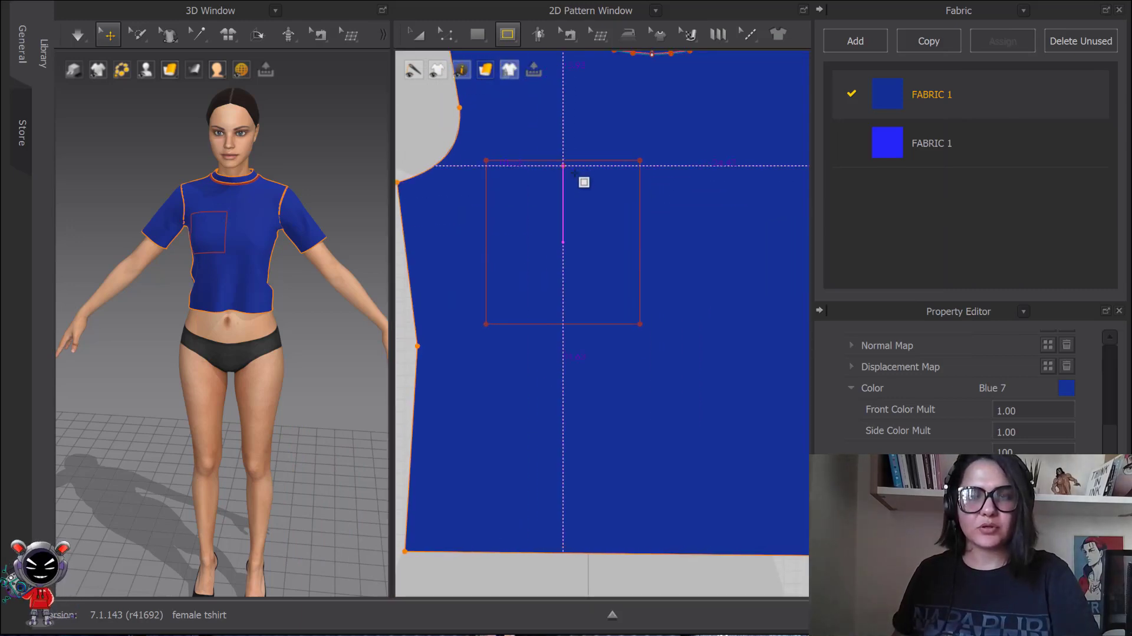
{"action": "left_click", "coordinate": [447, 35]}
{"action": "left_click", "coordinate": [474, 37]}
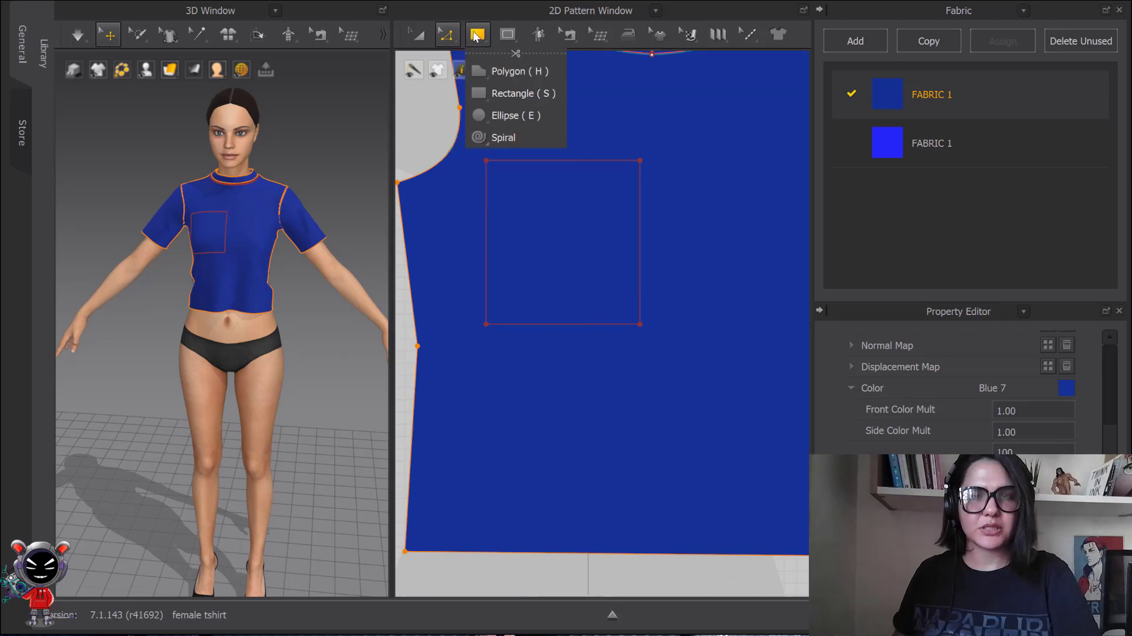
{"action": "left_click", "coordinate": [457, 38]}
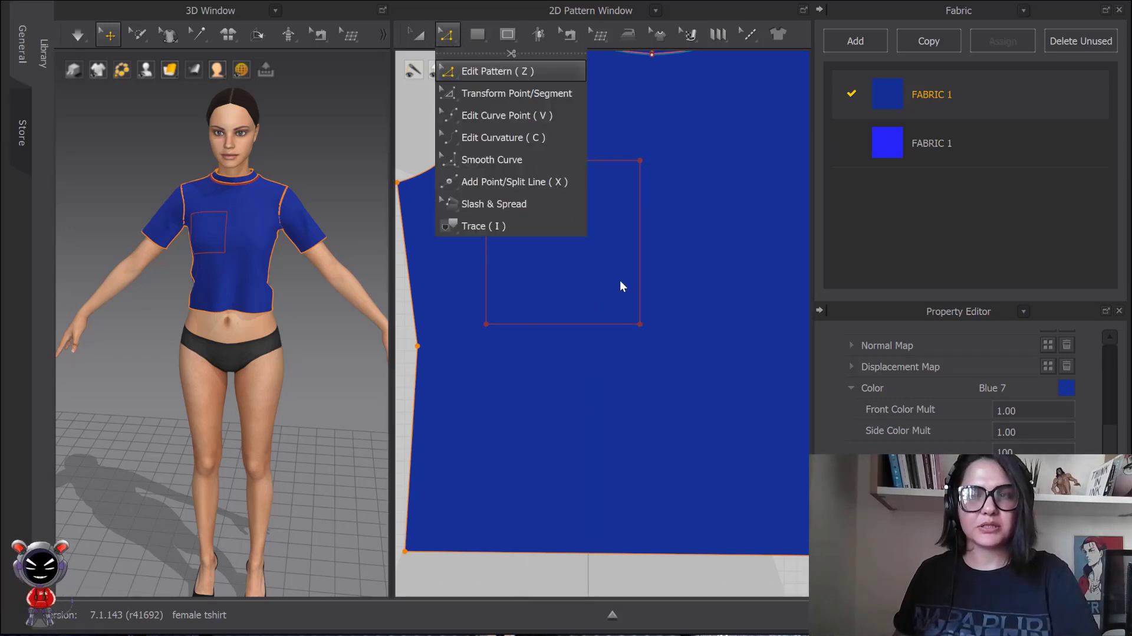
{"action": "left_click", "coordinate": [422, 39]}
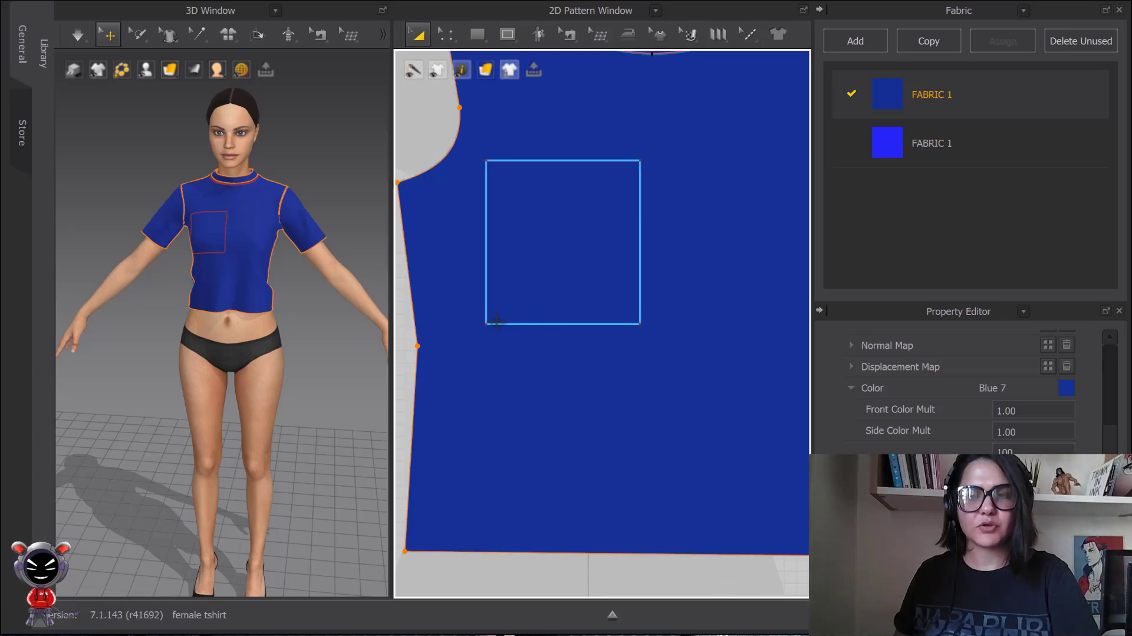
Use Smooth Curve to set a reference line across the internal rectangle's lower-right corner, between its lower and right edges.
{"action": "scroll", "coordinate": [672, 292], "scroll_direction": "down", "scroll_amount": 2}
{"action": "scroll", "coordinate": [662, 291], "scroll_direction": "up", "scroll_amount": 4}
{"action": "left_click", "coordinate": [451, 41]}
{"action": "left_click", "coordinate": [451, 40]}
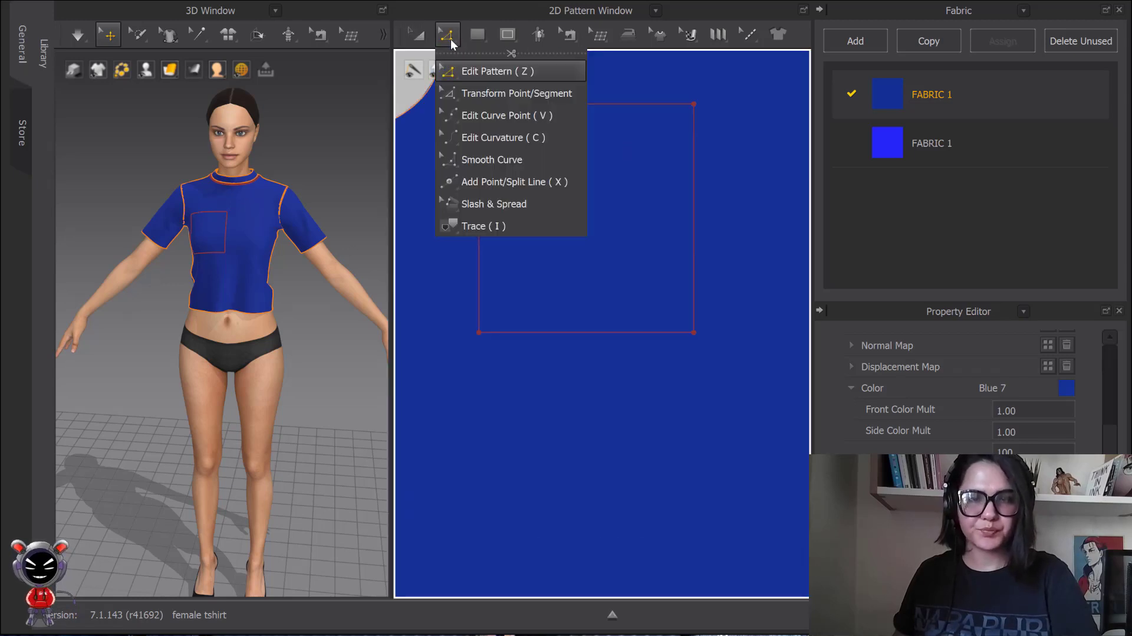
{"action": "left_click", "coordinate": [478, 167]}
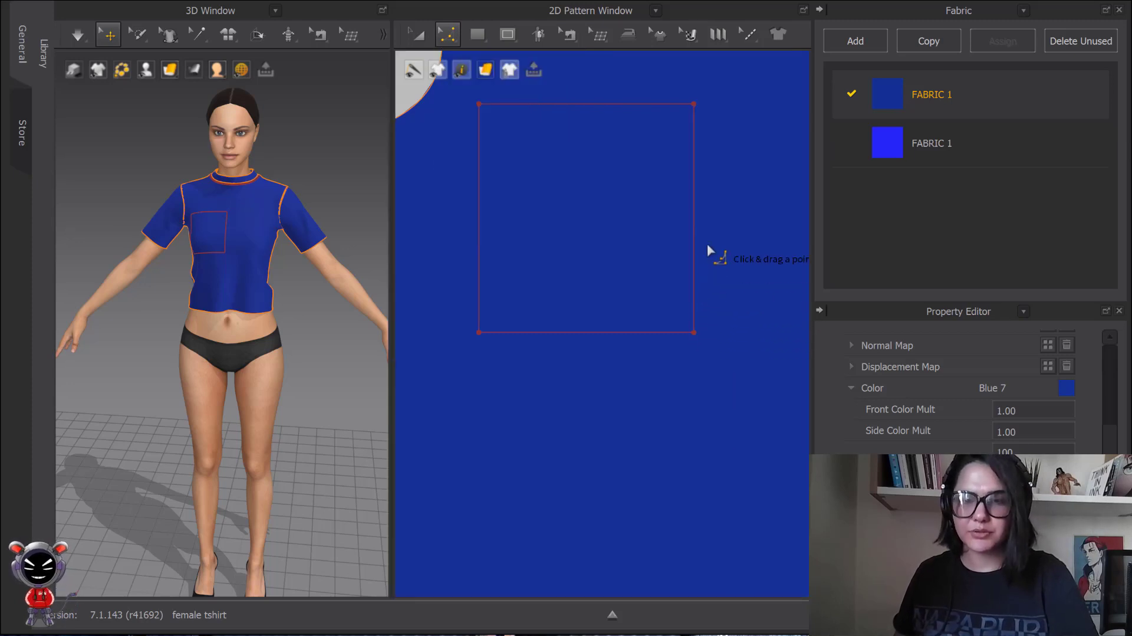
{"action": "left_click", "coordinate": [638, 332]}
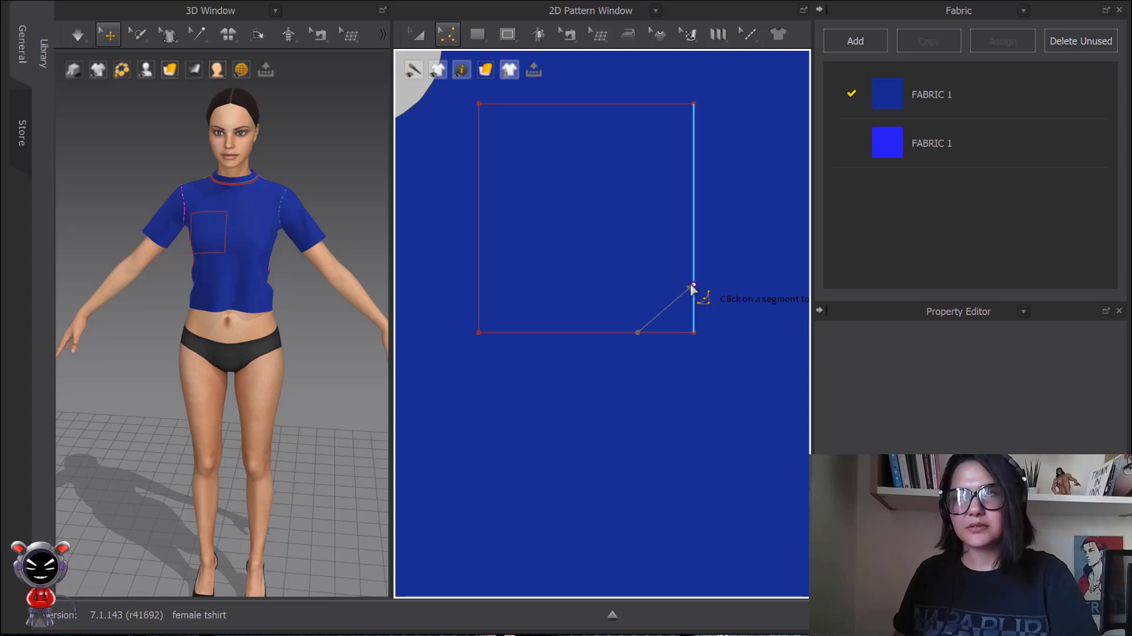
{"action": "left_click", "coordinate": [694, 286]}
Collapse the Fabric and Property Editor panels to widen the 2D pattern view.
{"action": "middle_click_drag", "start_coordinate": [694, 285], "coordinate": [483, 258]}
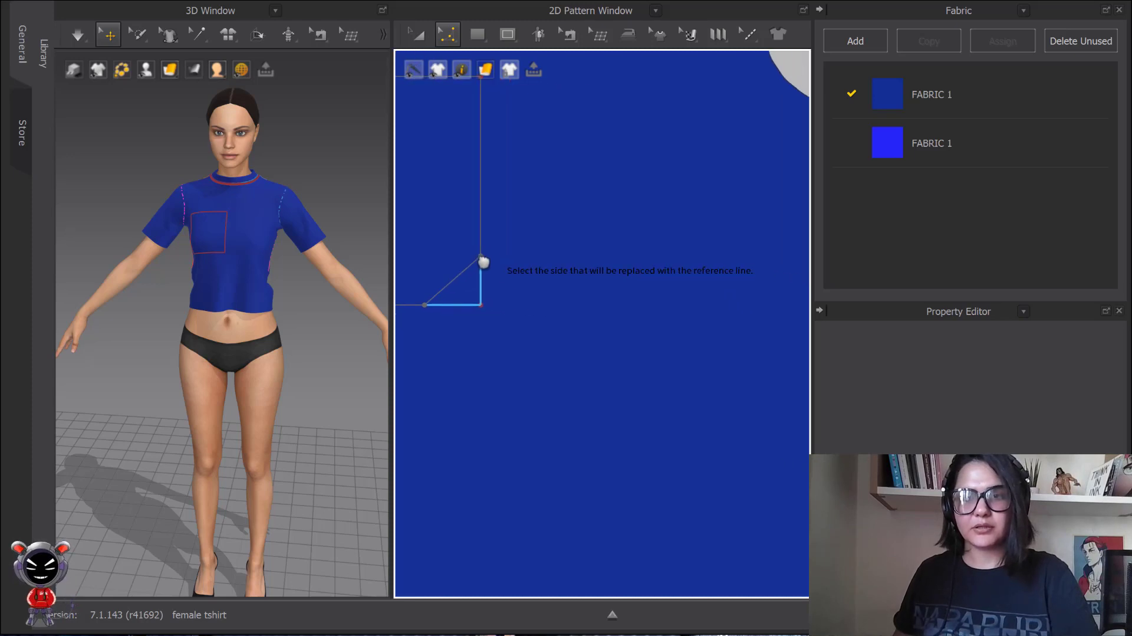
{"action": "left_click", "coordinate": [820, 9]}
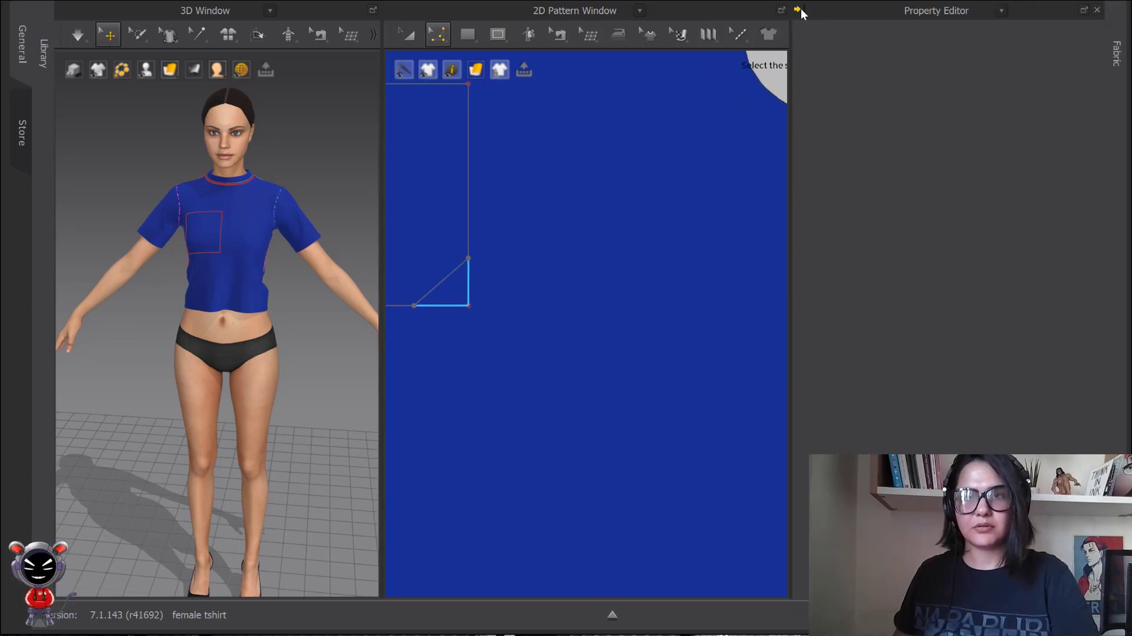
{"action": "left_click", "coordinate": [799, 9]}
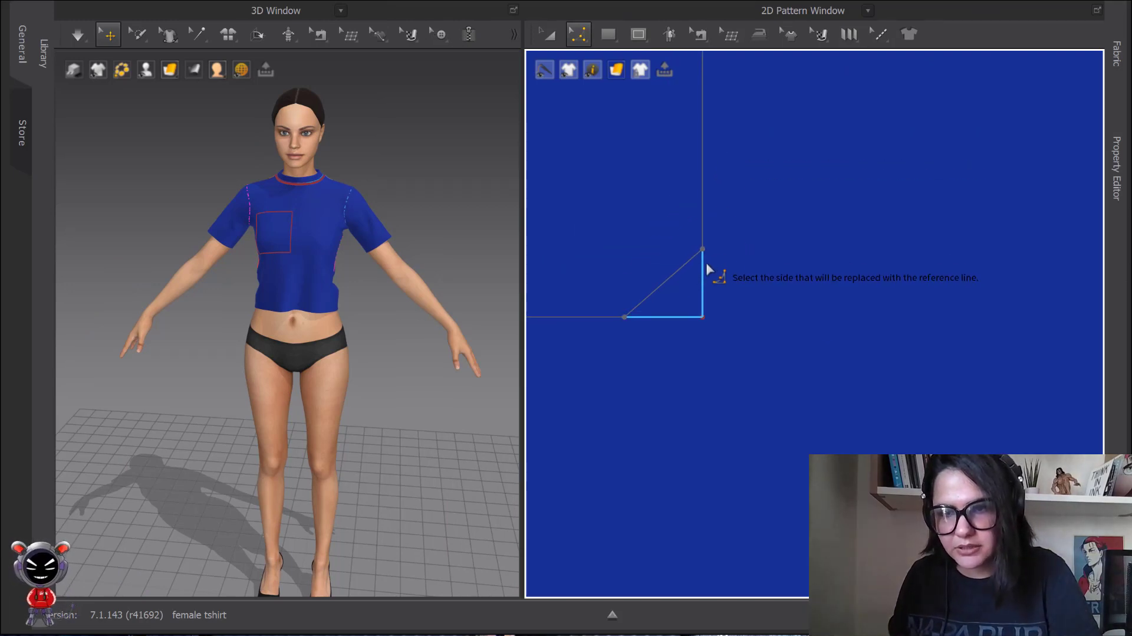
Try rounding the internal rectangle's lower-right corner by replacing its corner side with the reference line and bending that line outward.
{"action": "scroll", "coordinate": [707, 266], "scroll_direction": "down", "scroll_amount": 2}
{"action": "middle_click_drag", "start_coordinate": [707, 268], "coordinate": [870, 363]}
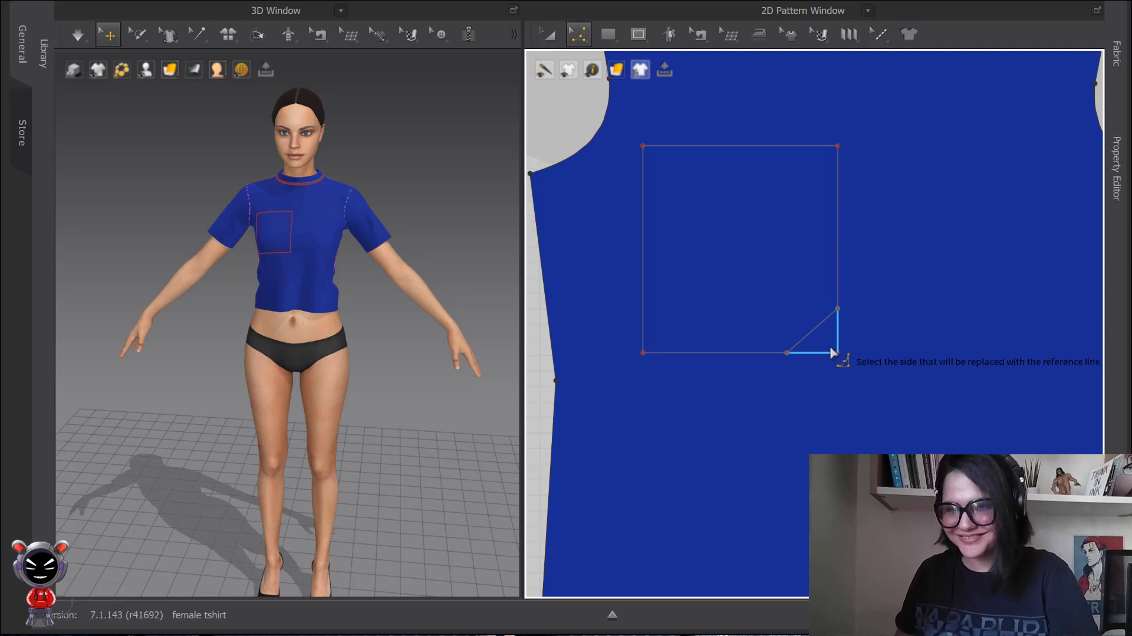
{"action": "middle_click_drag", "start_coordinate": [839, 354], "coordinate": [802, 337]}
{"action": "scroll", "coordinate": [745, 315], "scroll_direction": "down", "scroll_amount": 1}
{"action": "scroll", "coordinate": [725, 293], "scroll_direction": "up", "scroll_amount": 4}
{"action": "scroll", "coordinate": [776, 317], "scroll_direction": "down", "scroll_amount": 1}
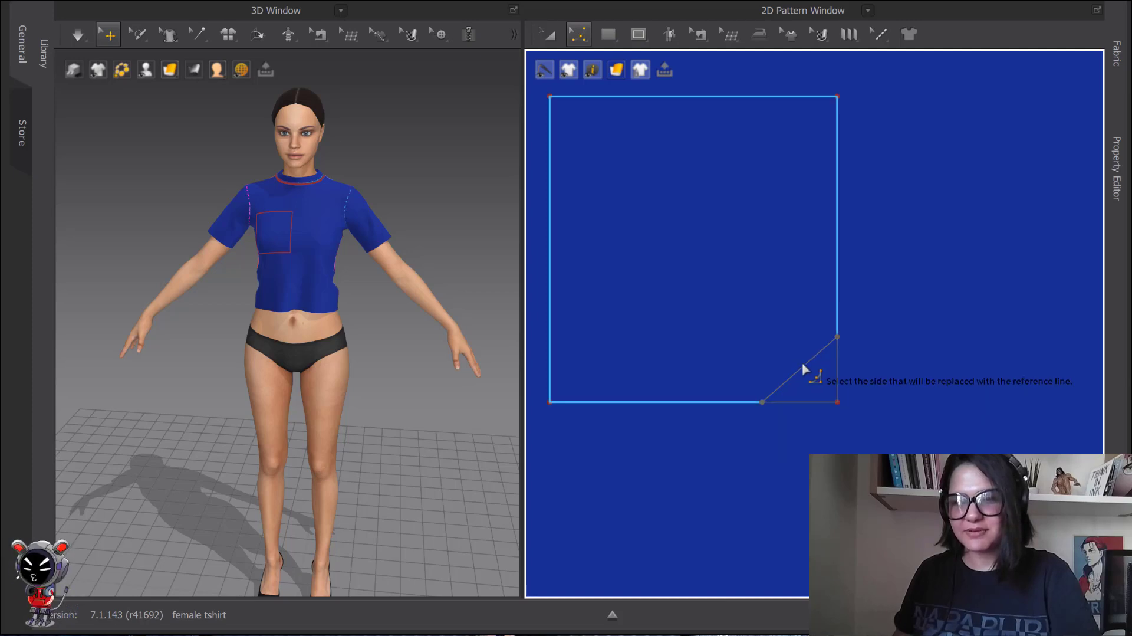
{"action": "left_click", "coordinate": [826, 399]}
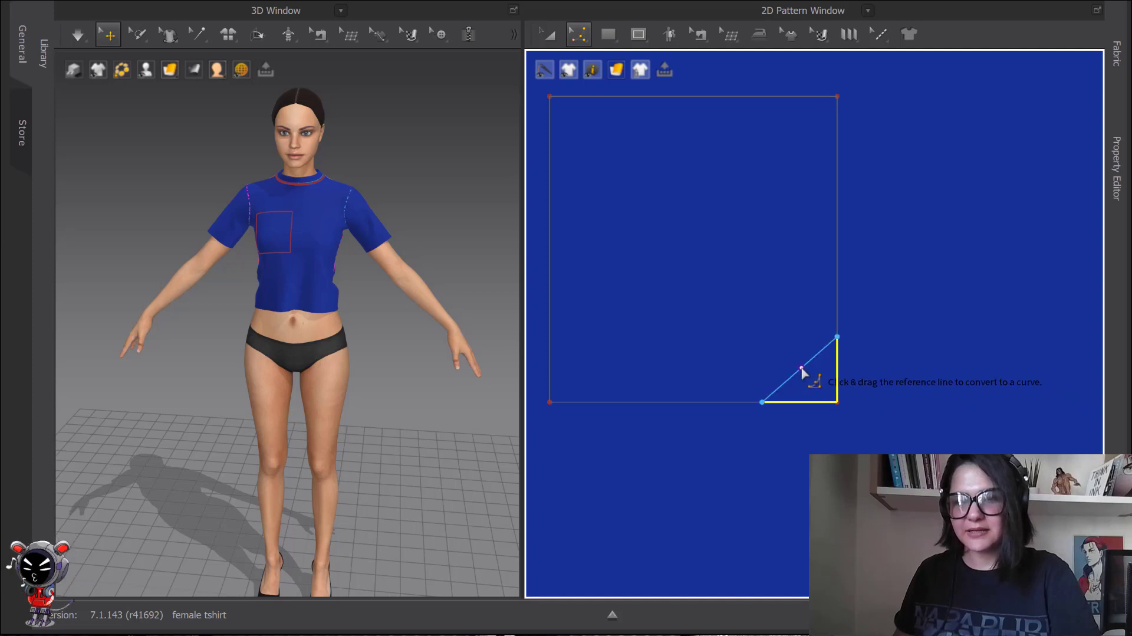
{"action": "left_click_drag", "start_coordinate": [802, 372], "coordinate": [828, 397]}
{"action": "scroll", "coordinate": [881, 391], "scroll_direction": "down", "scroll_amount": 3}
{"action": "left_click", "coordinate": [883, 387]}
{"action": "scroll", "coordinate": [878, 386], "scroll_direction": "up", "scroll_amount": 3}
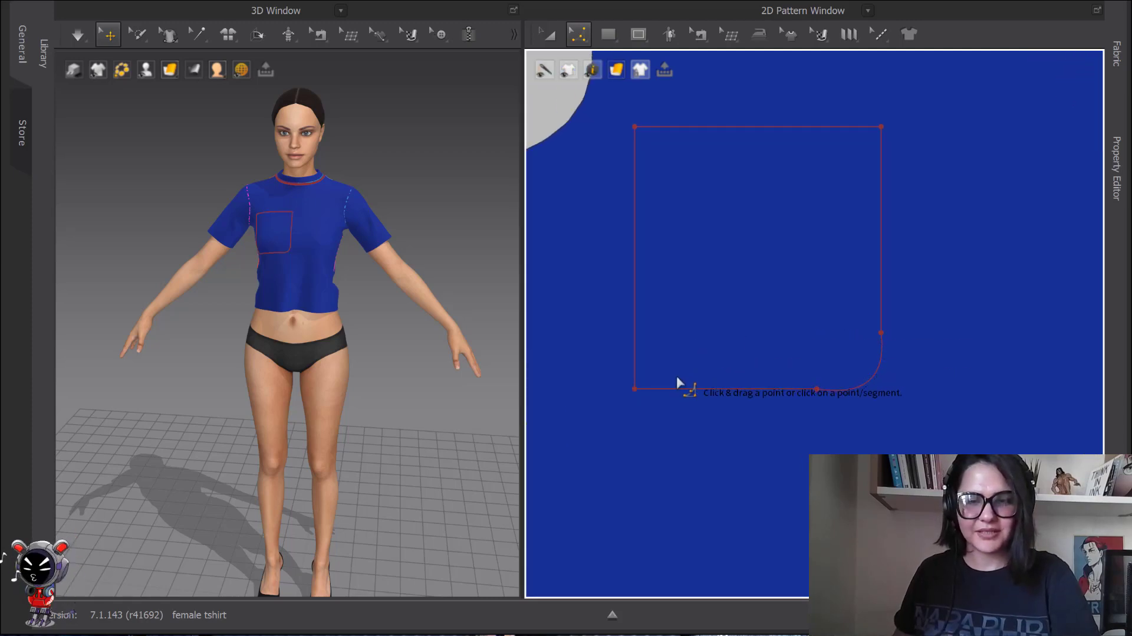
Undo the rounding of the internal rectangle's lower-right corner.
{"action": "right_click_drag", "start_coordinate": [683, 384], "coordinate": [717, 374]}
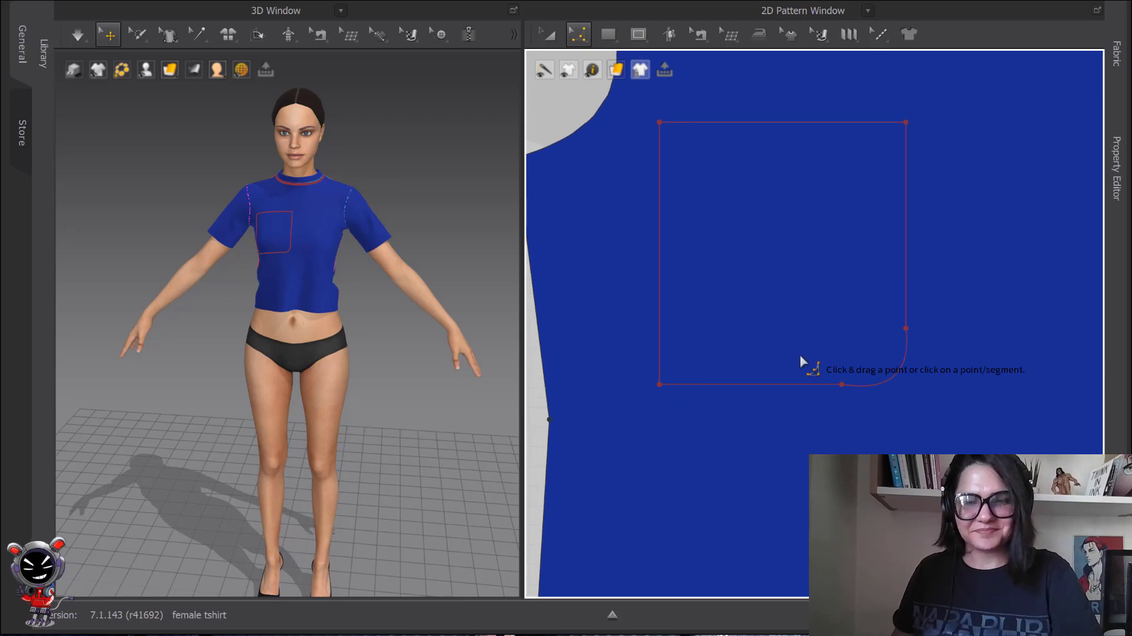
{"action": "left_click", "coordinate": [867, 386]}
{"action": "key", "text": "ctrl+z"}
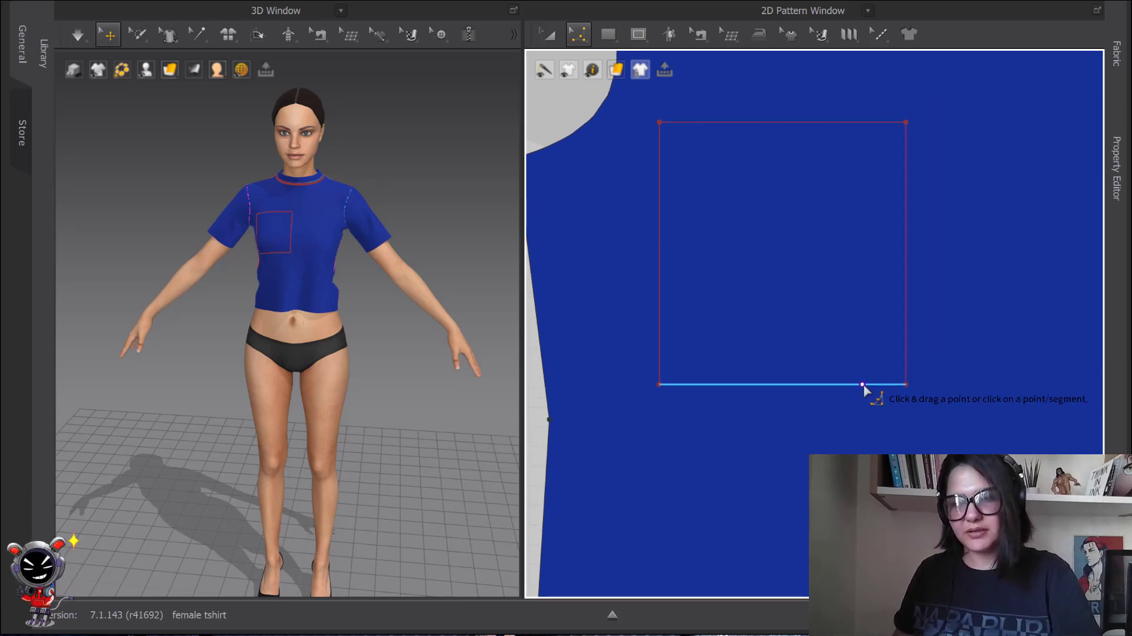
Add split points to the internal rectangle's right and bottom edges, one on each side of its lower-right corner.
{"action": "key", "text": "v"}
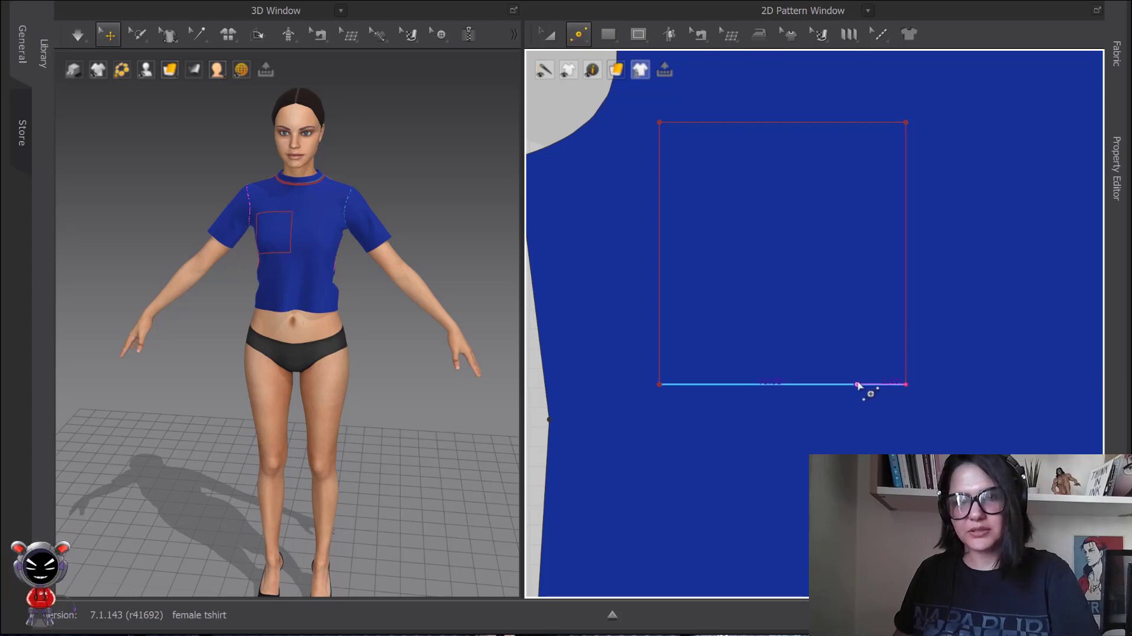
{"action": "left_click", "coordinate": [580, 37]}
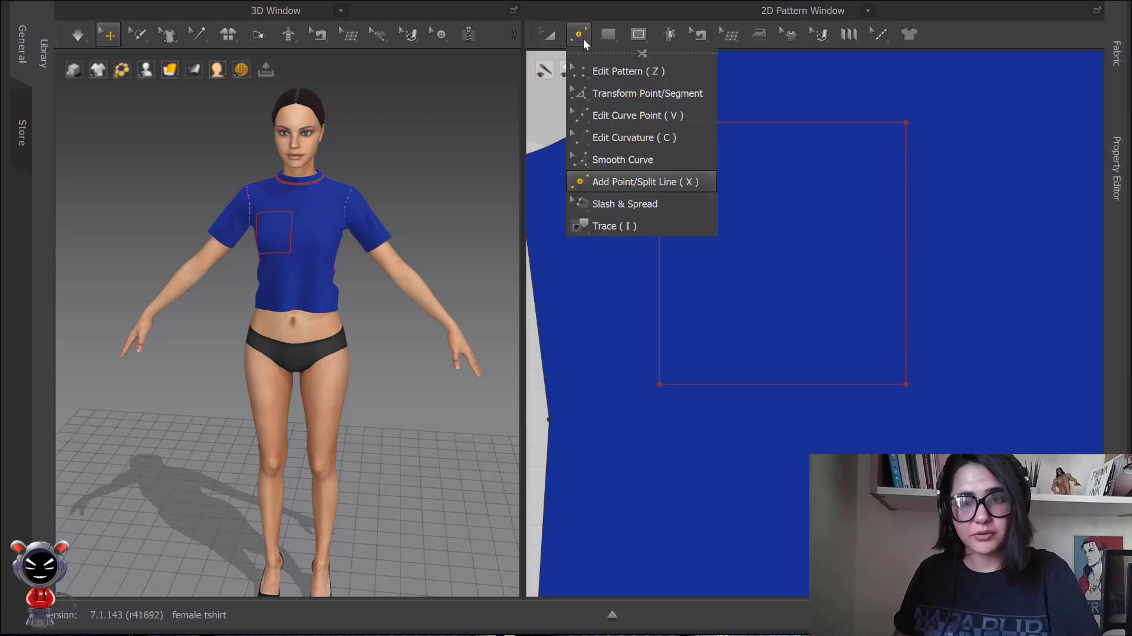
{"action": "left_click", "coordinate": [678, 186]}
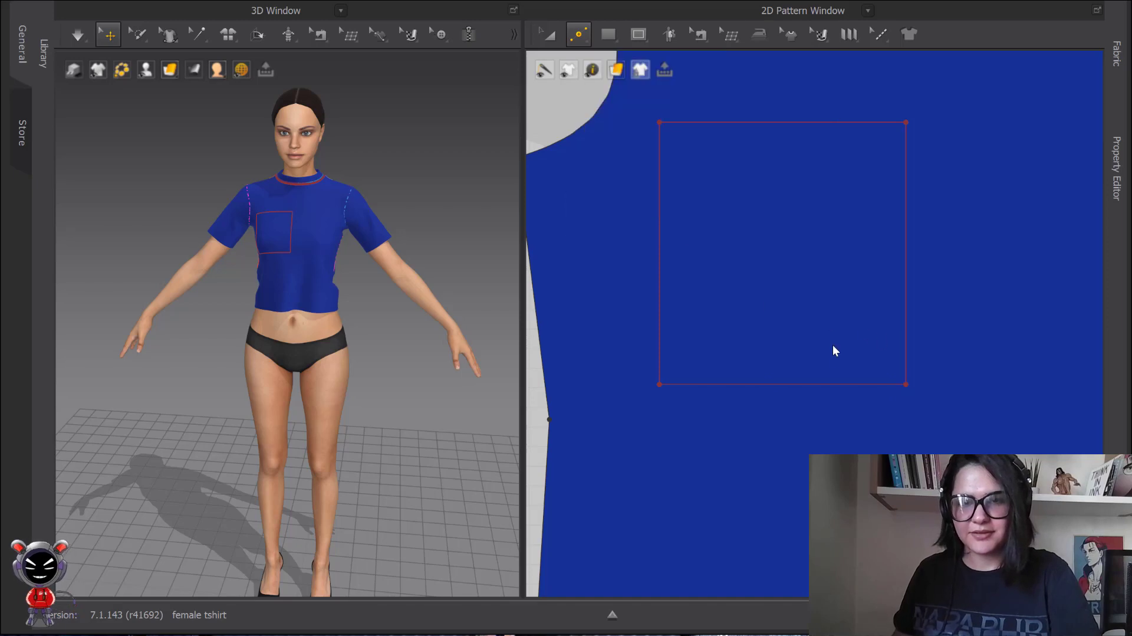
{"action": "left_click", "coordinate": [906, 324]}
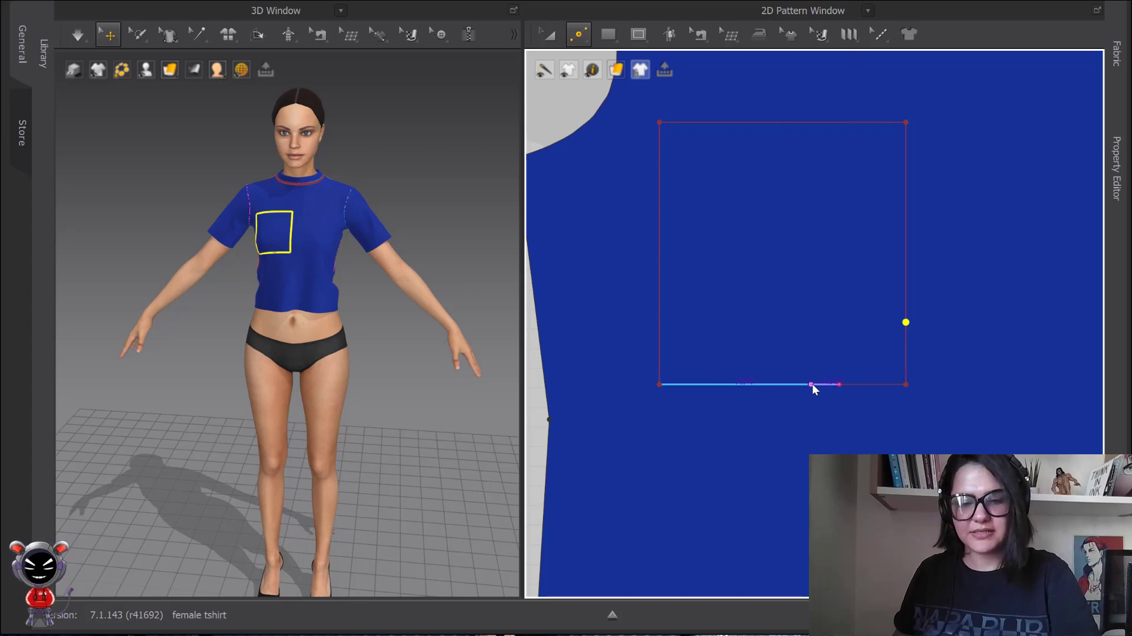
Try rounding the lower-right corner with Smooth Curve, joining the two added points and bending the replacement line outward.
{"action": "left_click", "coordinate": [587, 41]}
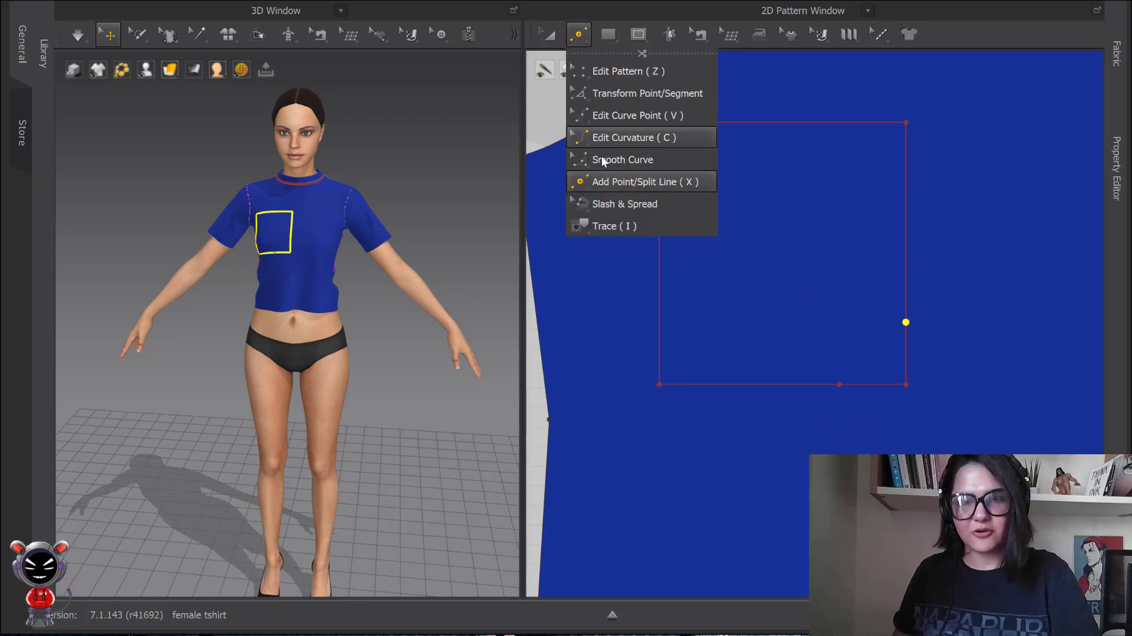
{"action": "left_click", "coordinate": [605, 161]}
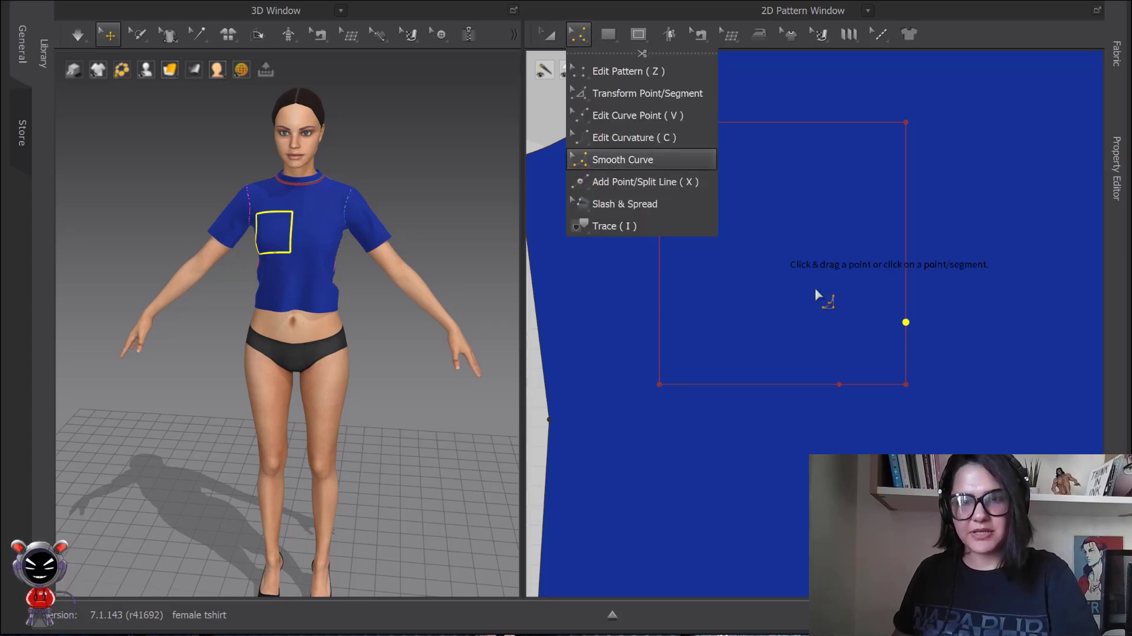
{"action": "left_click", "coordinate": [839, 384]}
{"action": "left_click", "coordinate": [906, 324]}
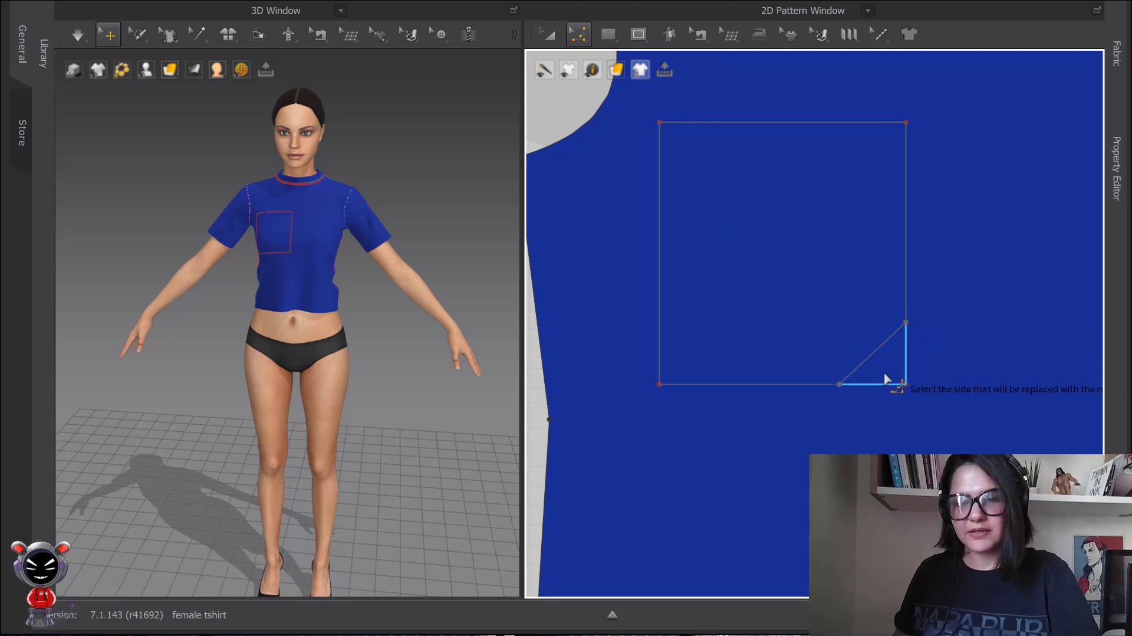
{"action": "left_click", "coordinate": [890, 374]}
{"action": "left_click_drag", "start_coordinate": [892, 372], "coordinate": [894, 372]}
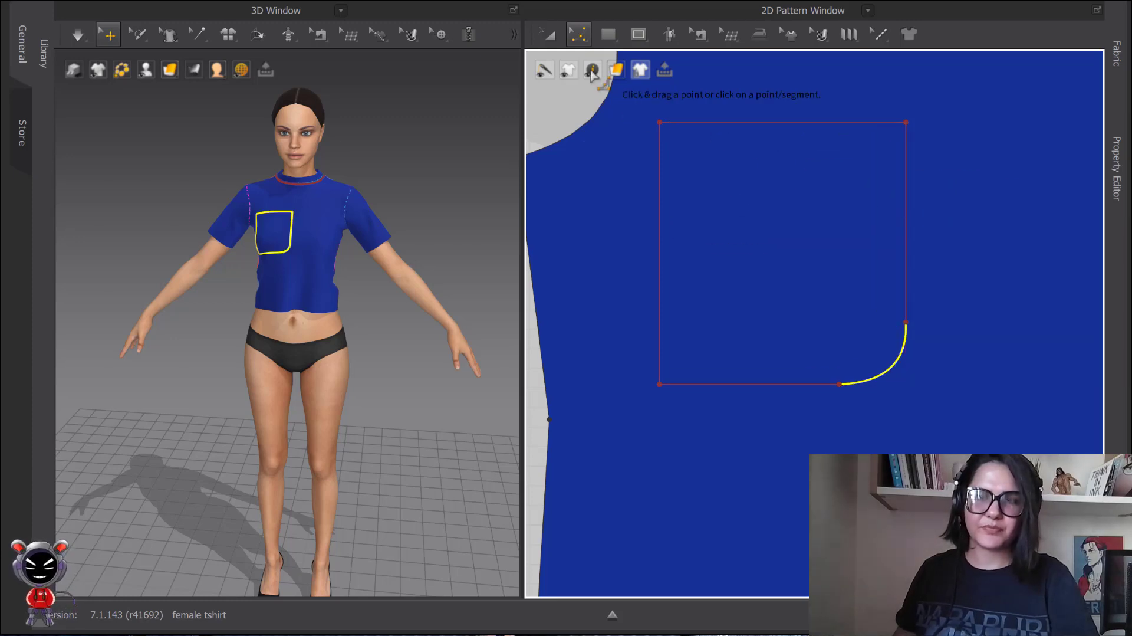
{"action": "left_click", "coordinate": [582, 41]}
{"action": "left_click", "coordinate": [549, 38]}
{"action": "left_click", "coordinate": [581, 40]}
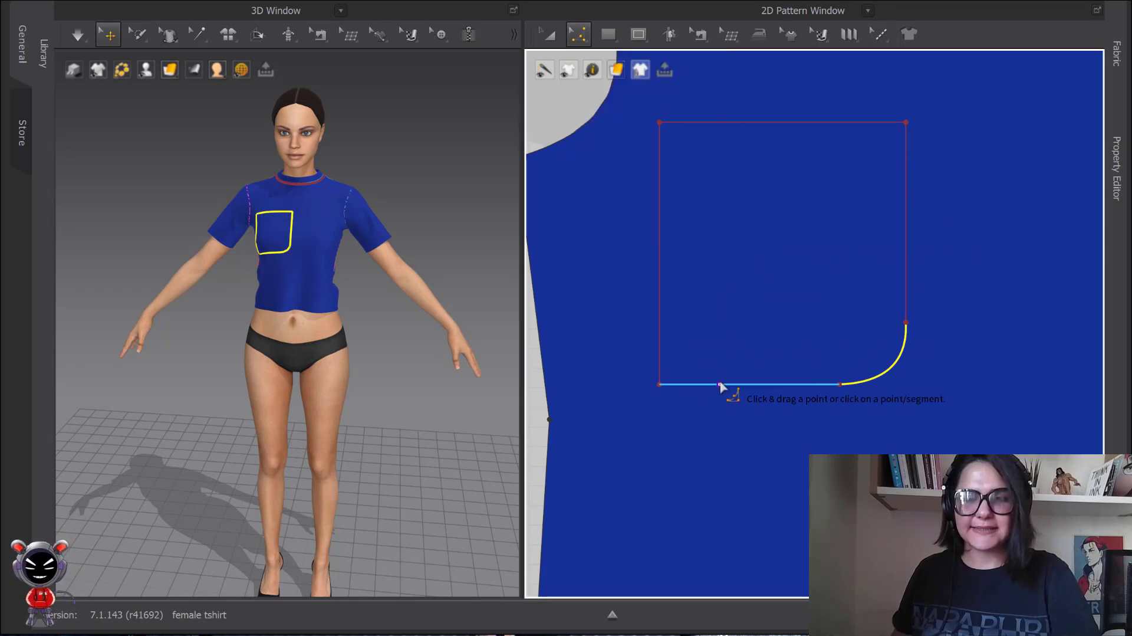
Try rounding the internal rectangle's lower-left corner by length, with Line 1 and Line 2 both 3.00 cm and linked.
{"action": "left_click", "coordinate": [659, 384]}
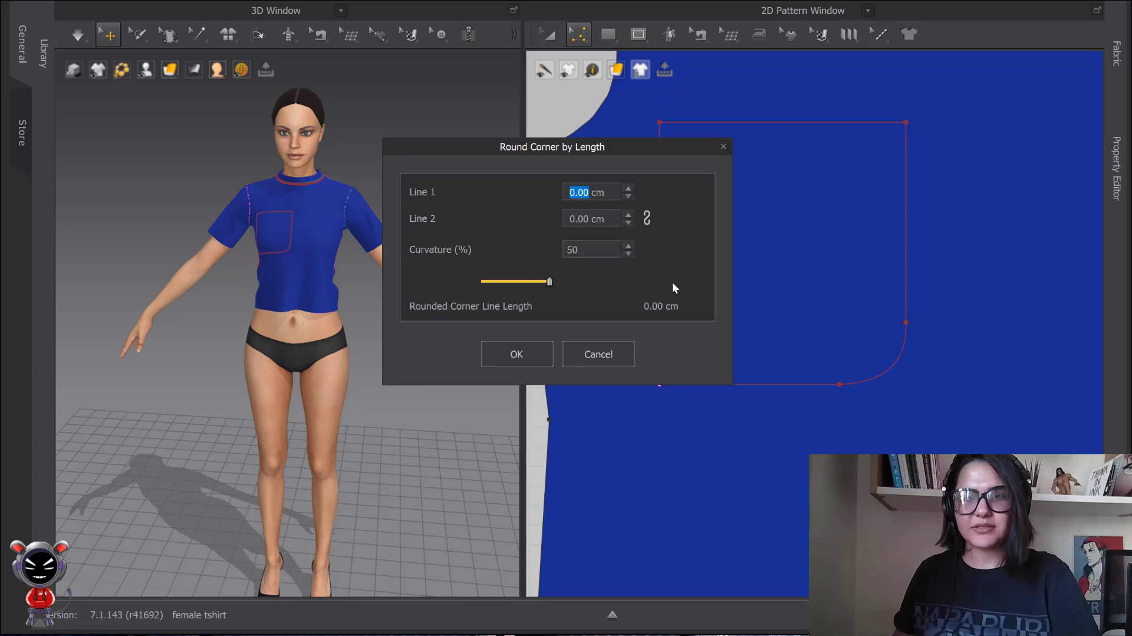
{"action": "left_click_drag", "start_coordinate": [636, 150], "coordinate": [515, 122]}
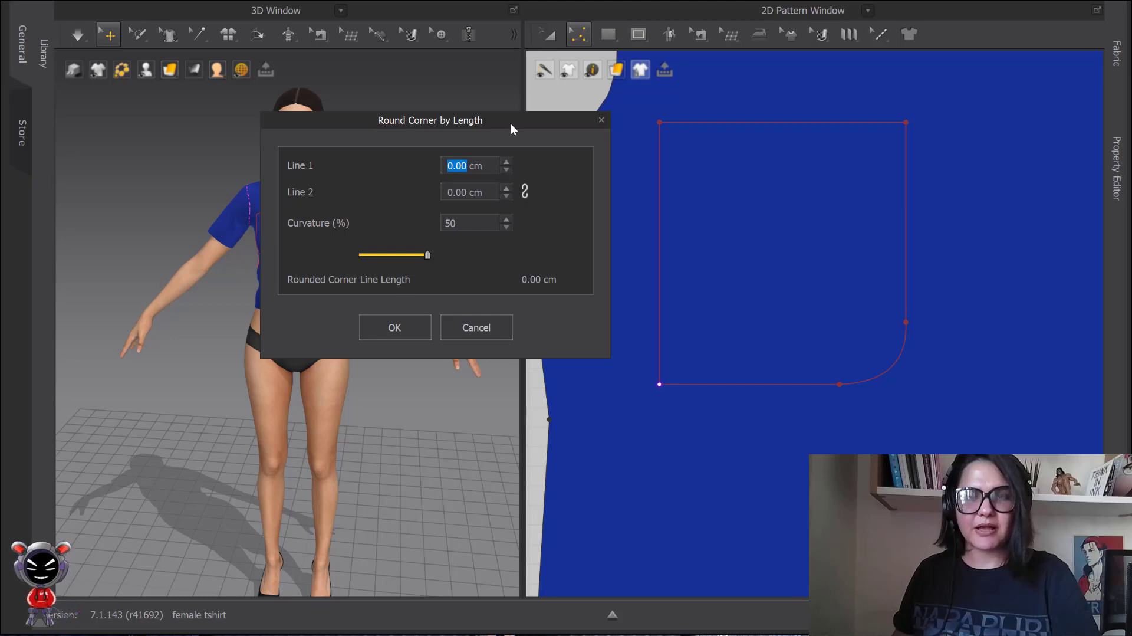
{"action": "left_click", "coordinate": [506, 162]}
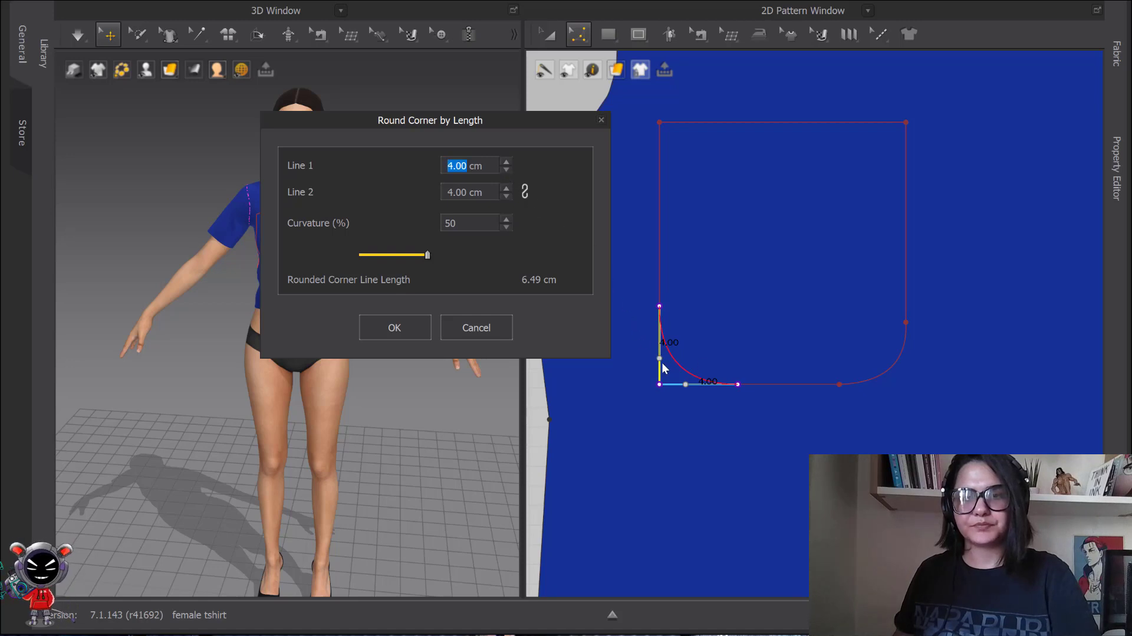
{"action": "left_click", "coordinate": [506, 169]}
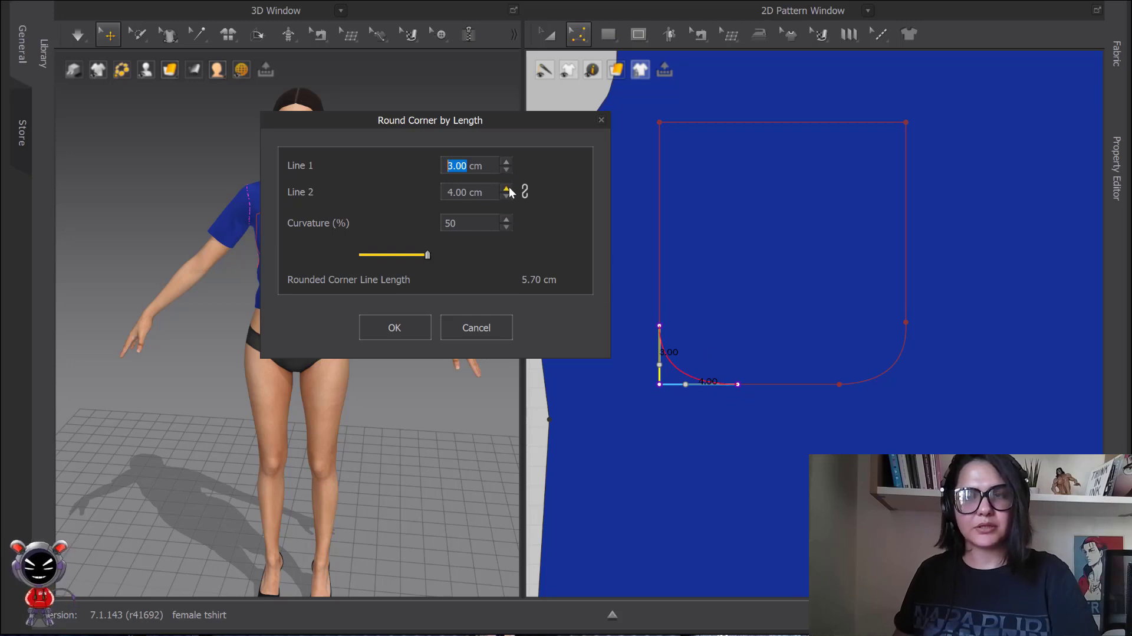
{"action": "key", "text": "Tab"}
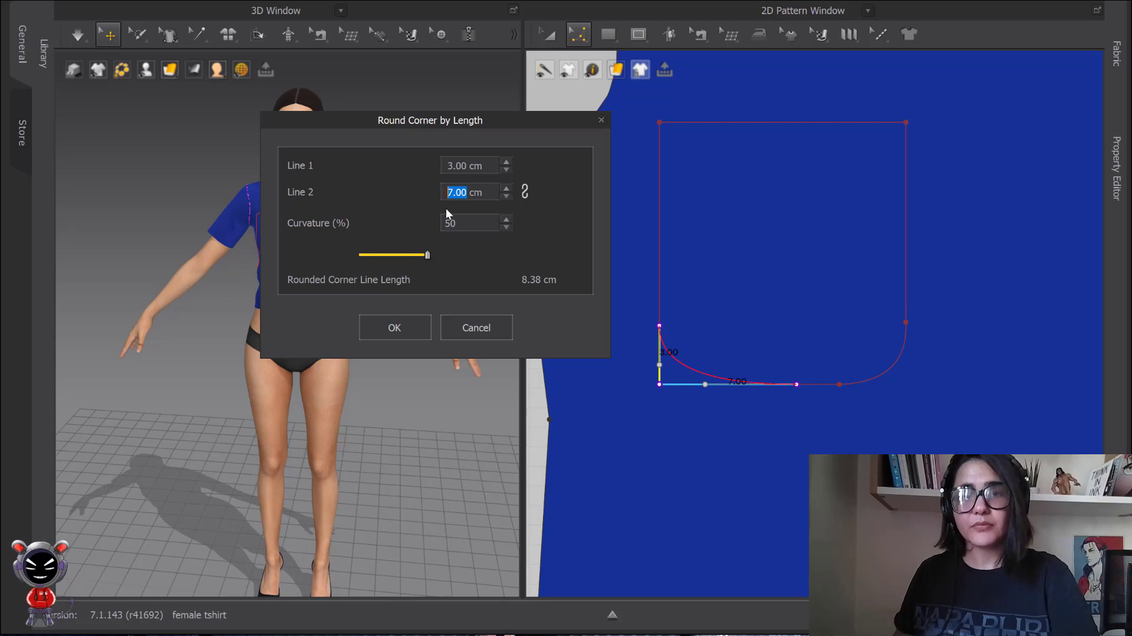
{"action": "left_click", "coordinate": [506, 196]}
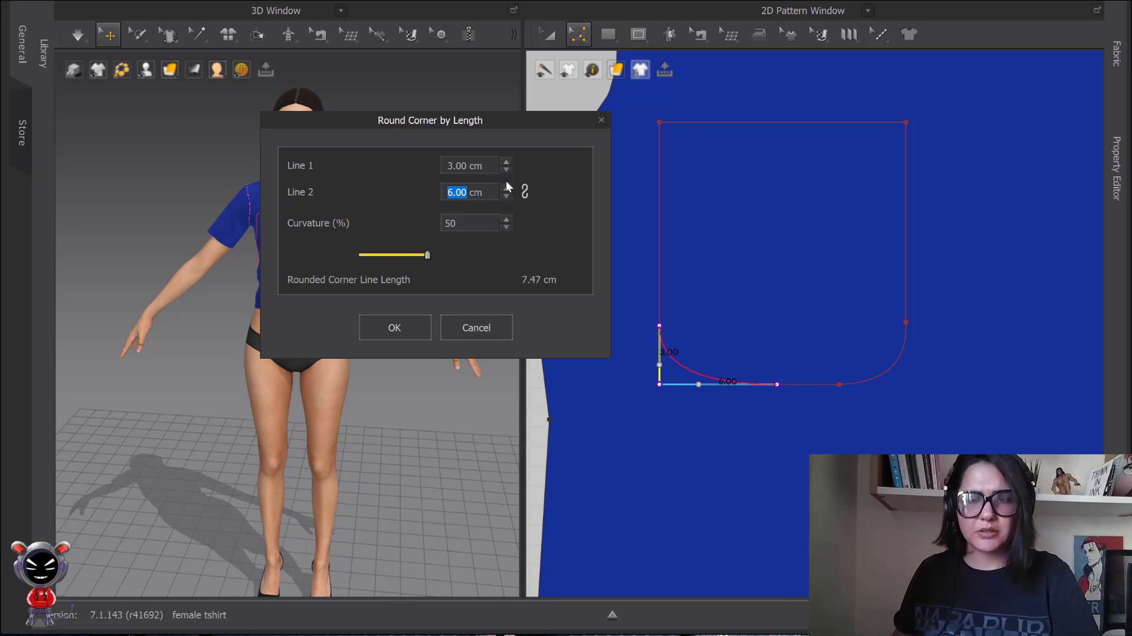
{"action": "left_click", "coordinate": [506, 195]}
{"action": "left_click", "coordinate": [506, 196]}
{"action": "left_click", "coordinate": [506, 196]}
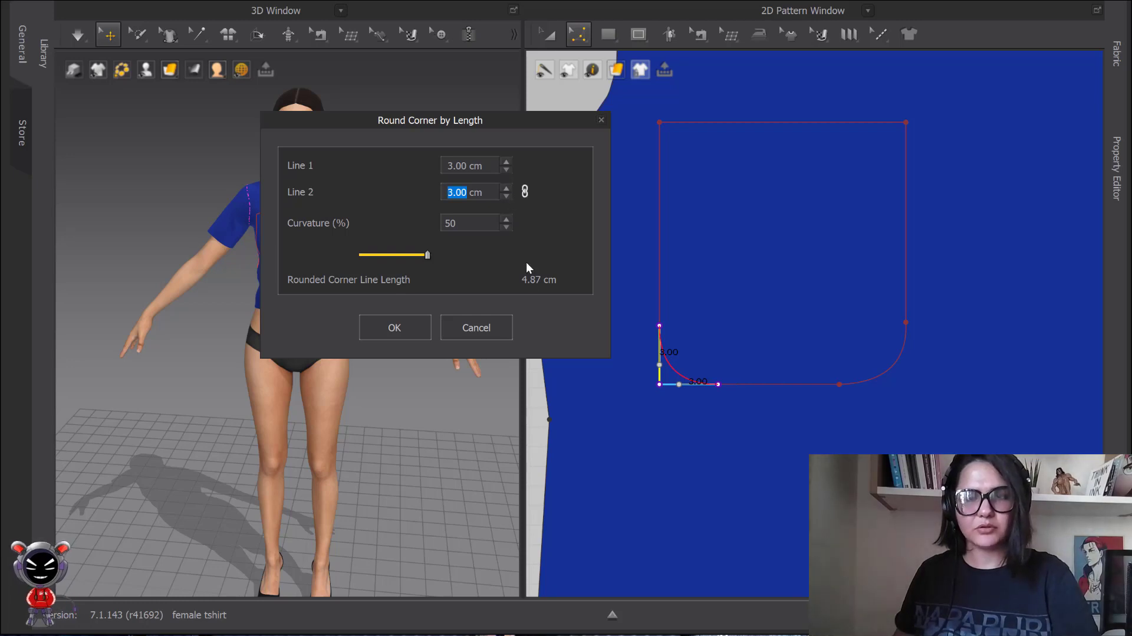
Try linked lengths up to 4.00 cm and different curvature for the lower-left corner, and cancel the rounding.
{"action": "left_click", "coordinate": [506, 163]}
{"action": "left_click", "coordinate": [505, 163]}
{"action": "left_click", "coordinate": [506, 163]}
{"action": "left_click", "coordinate": [505, 172]}
{"action": "left_click", "coordinate": [505, 172]}
{"action": "left_click", "coordinate": [506, 163]}
{"action": "left_click", "coordinate": [506, 163]}
{"action": "left_click", "coordinate": [506, 163]}
{"action": "left_click", "coordinate": [506, 163]}
{"action": "left_click", "coordinate": [505, 171]}
{"action": "left_click", "coordinate": [506, 171]}
{"action": "left_click", "coordinate": [506, 172]}
{"action": "left_click", "coordinate": [510, 161]}
{"action": "left_click", "coordinate": [511, 161]}
{"action": "left_click", "coordinate": [513, 171]}
{"action": "left_click", "coordinate": [513, 171]}
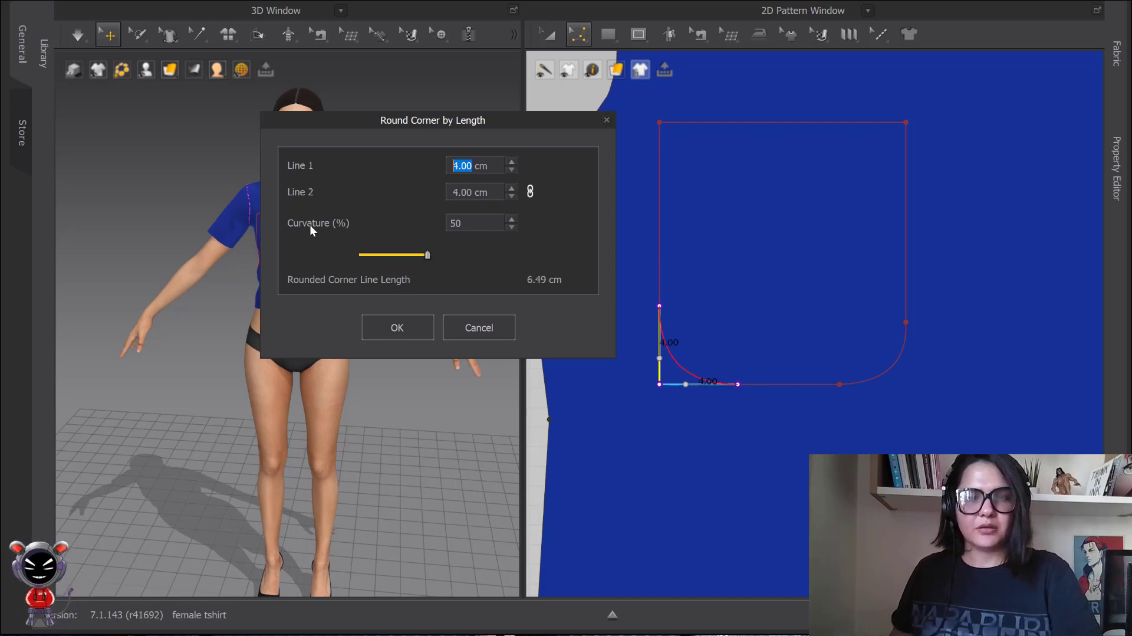
{"action": "left_click_drag", "start_coordinate": [427, 255], "coordinate": [459, 264]}
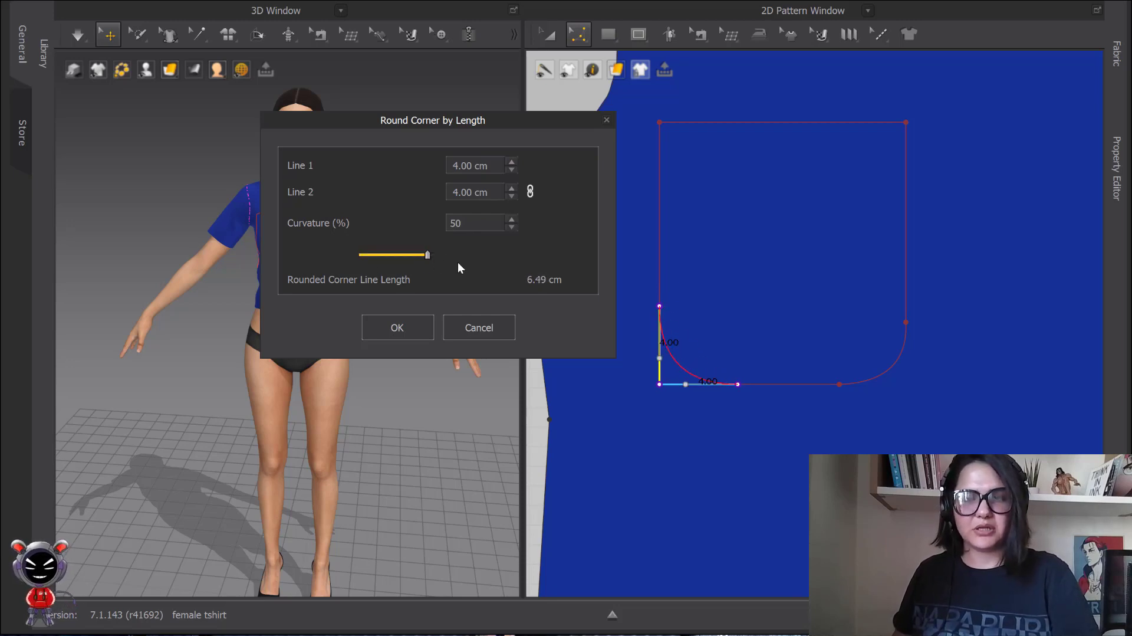
{"action": "left_click", "coordinate": [495, 328]}
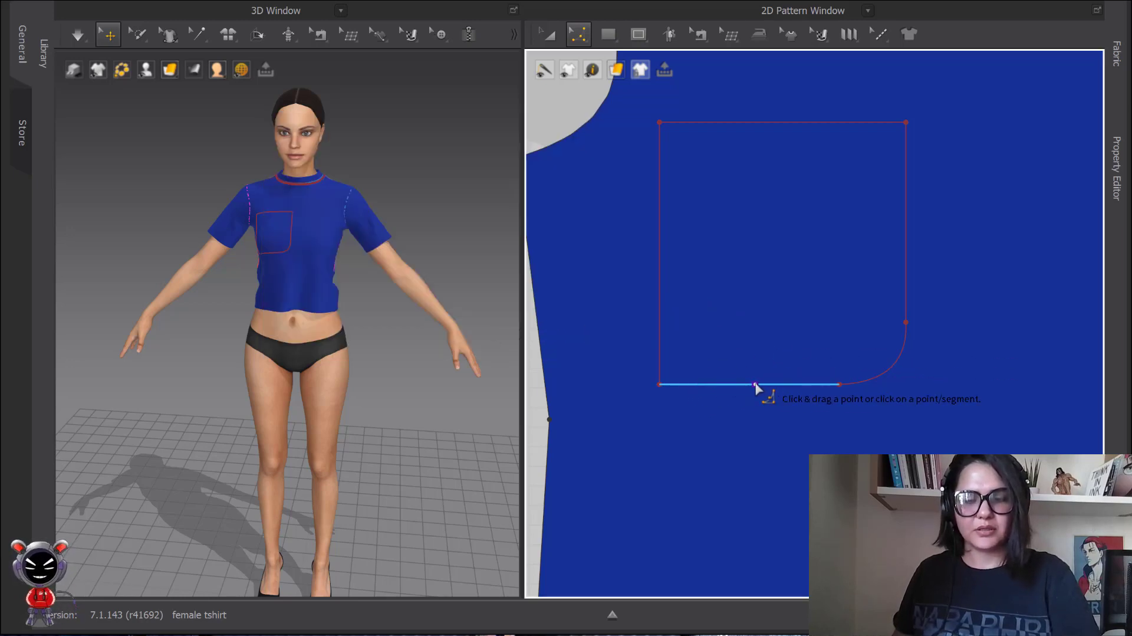
Undo the lower-right corner rounding and the two split points added around it.
{"action": "left_click", "coordinate": [750, 384]}
{"action": "key", "text": "ctrl+z"}
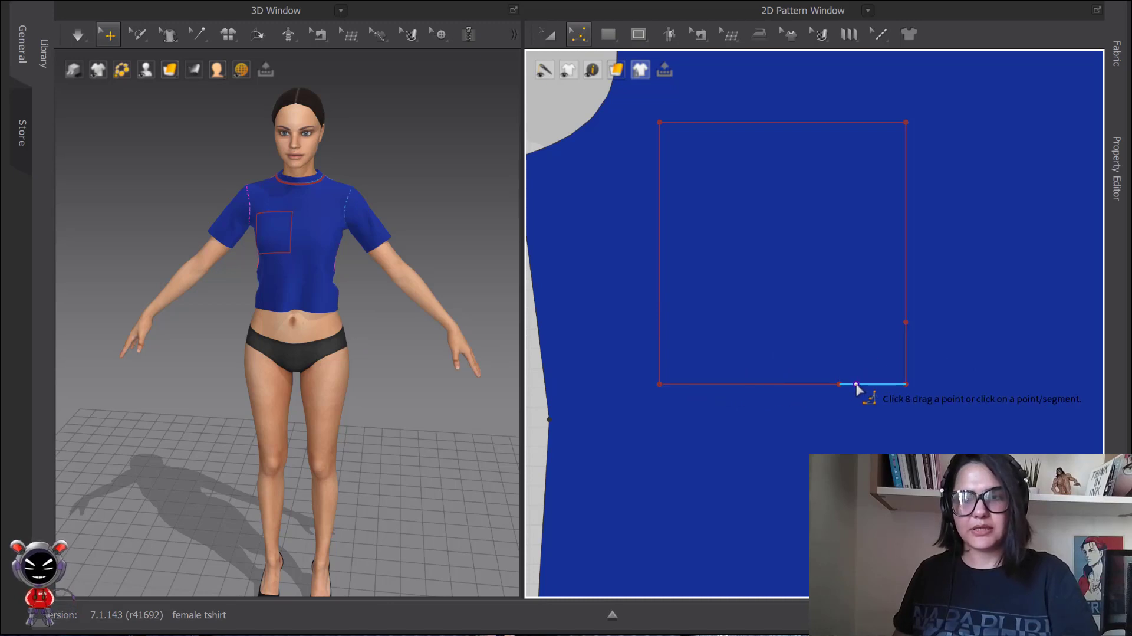
{"action": "key", "text": "ctrl+z"}
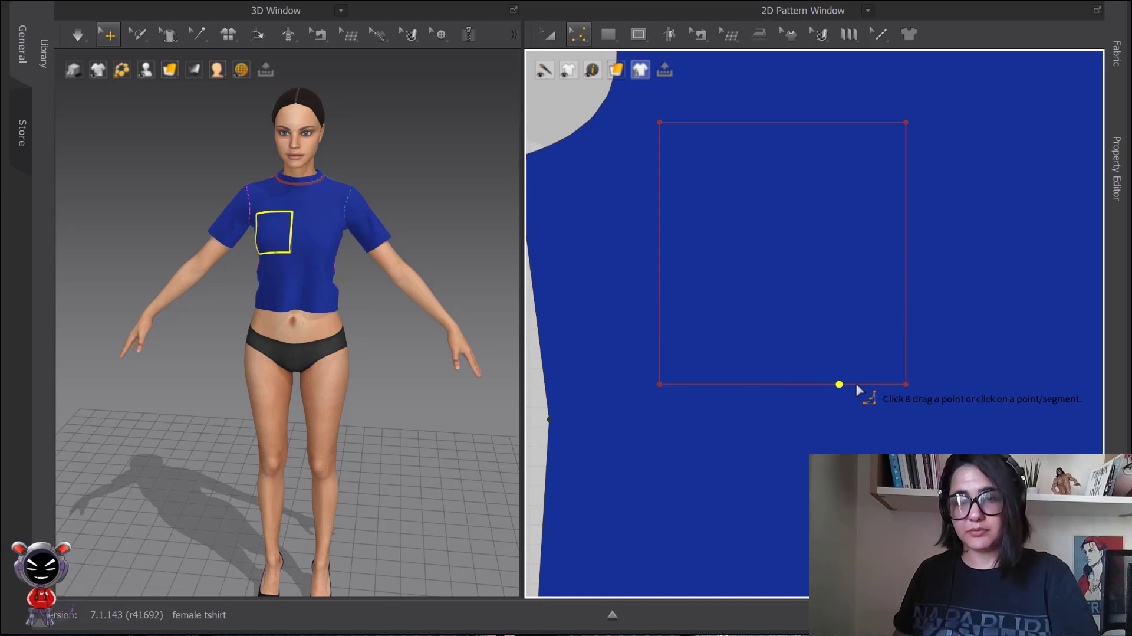
Round the internal rectangle's lower-right and lower-left corners by length, with 3.00 cm on both lines and 50% curvature.
{"action": "left_click", "coordinate": [906, 384]}
{"action": "left_click", "coordinate": [632, 187]}
{"action": "left_click", "coordinate": [631, 187]}
{"action": "left_click", "coordinate": [632, 187]}
{"action": "left_click", "coordinate": [632, 187]}
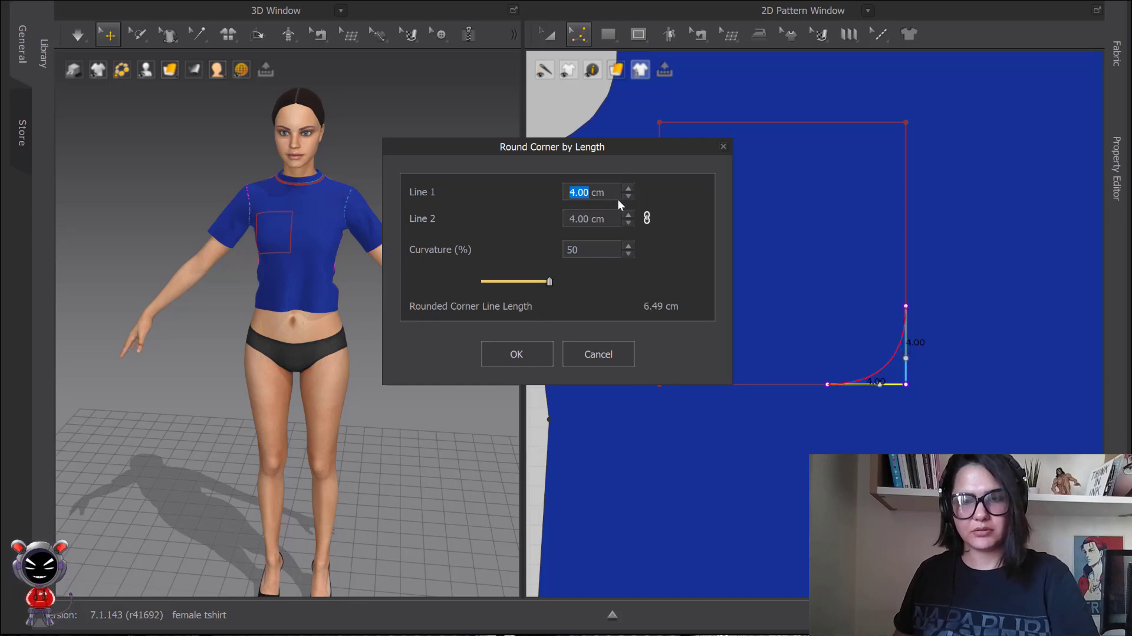
{"action": "left_click", "coordinate": [628, 196]}
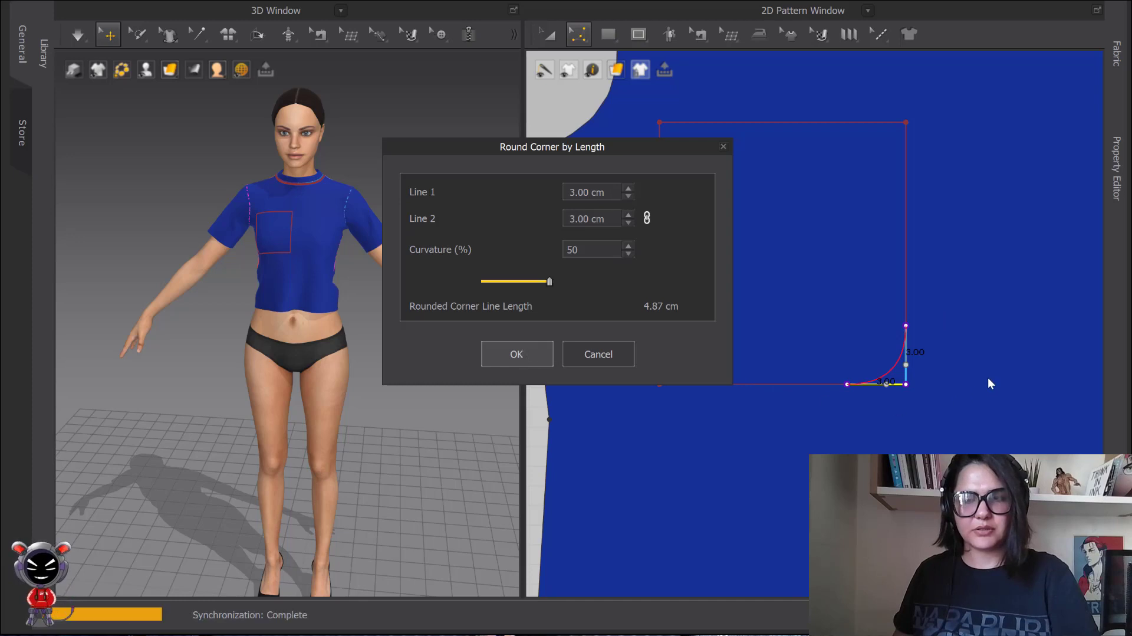
{"action": "key", "text": "Return"}
{"action": "left_click", "coordinate": [660, 384]}
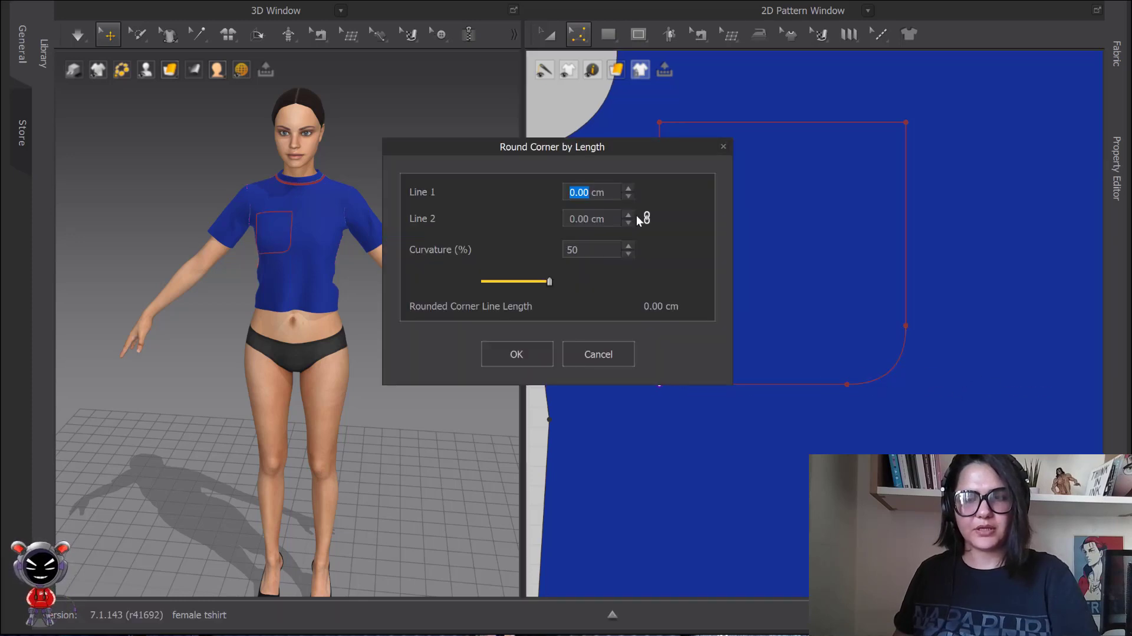
{"action": "left_click", "coordinate": [517, 353]}
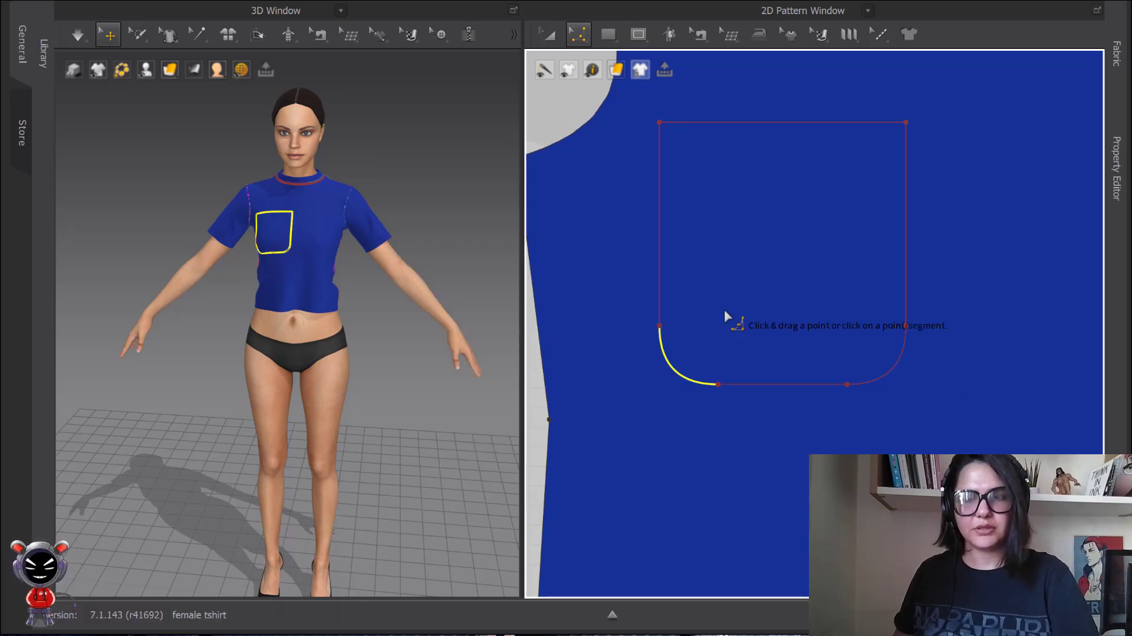
Clone the rounded internal rectangle as a separate pattern and place it beside the shirt front, below the sleeve.
{"action": "scroll", "coordinate": [678, 266], "scroll_direction": "down", "scroll_amount": 3}
{"action": "left_click", "coordinate": [550, 37]}
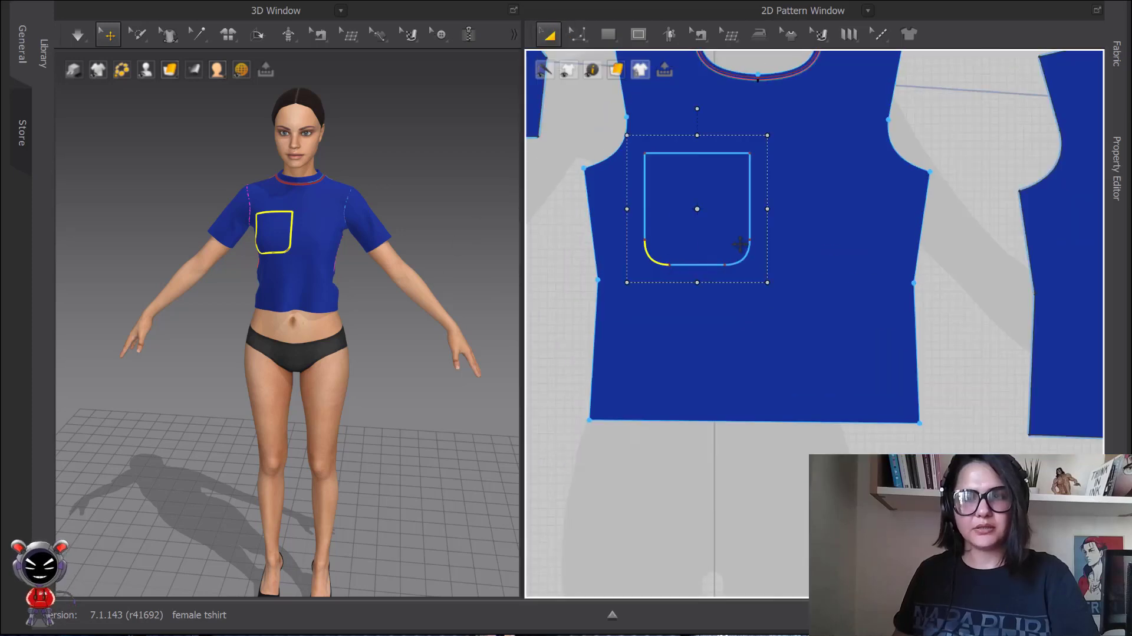
{"action": "scroll", "coordinate": [746, 200], "scroll_direction": "down", "scroll_amount": 3}
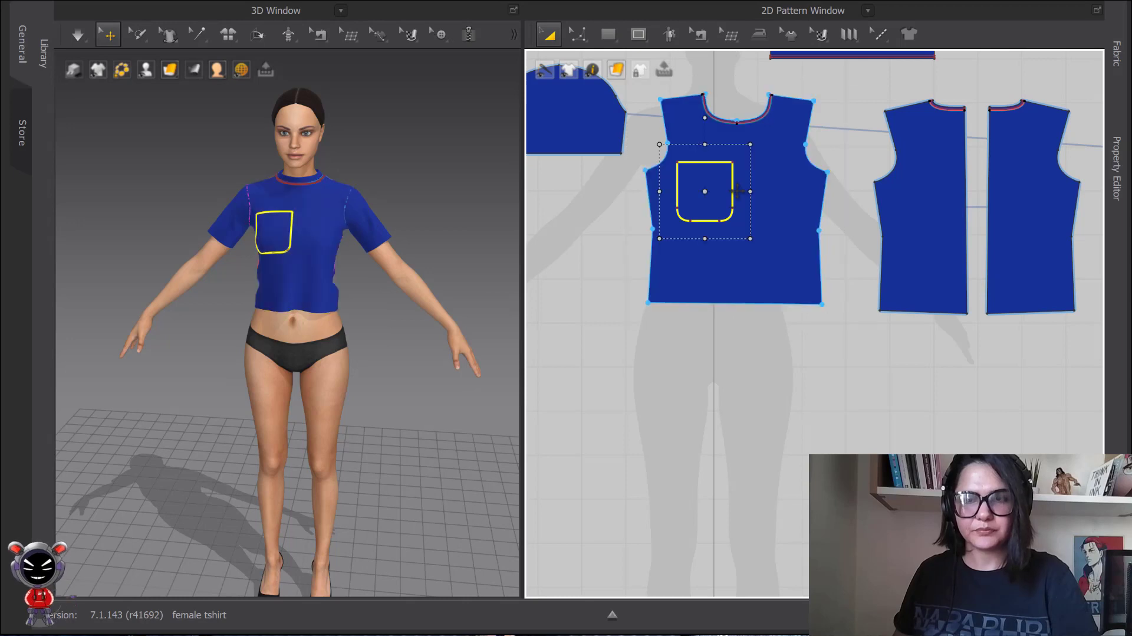
{"action": "right_click", "coordinate": [731, 193]}
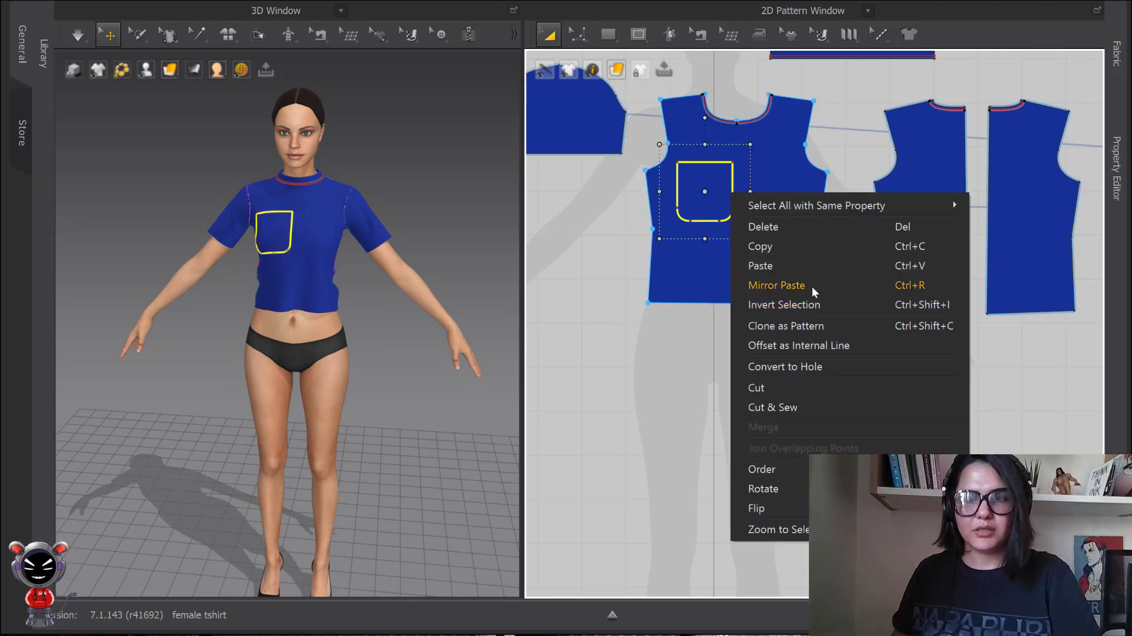
{"action": "left_click", "coordinate": [803, 333]}
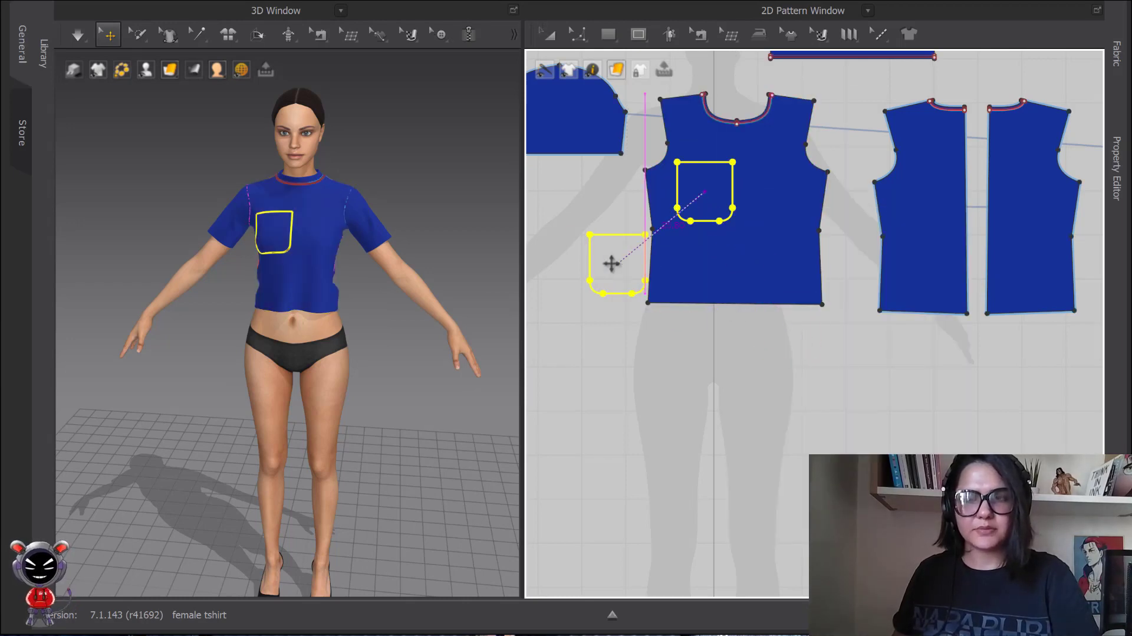
{"action": "left_click", "coordinate": [584, 229]}
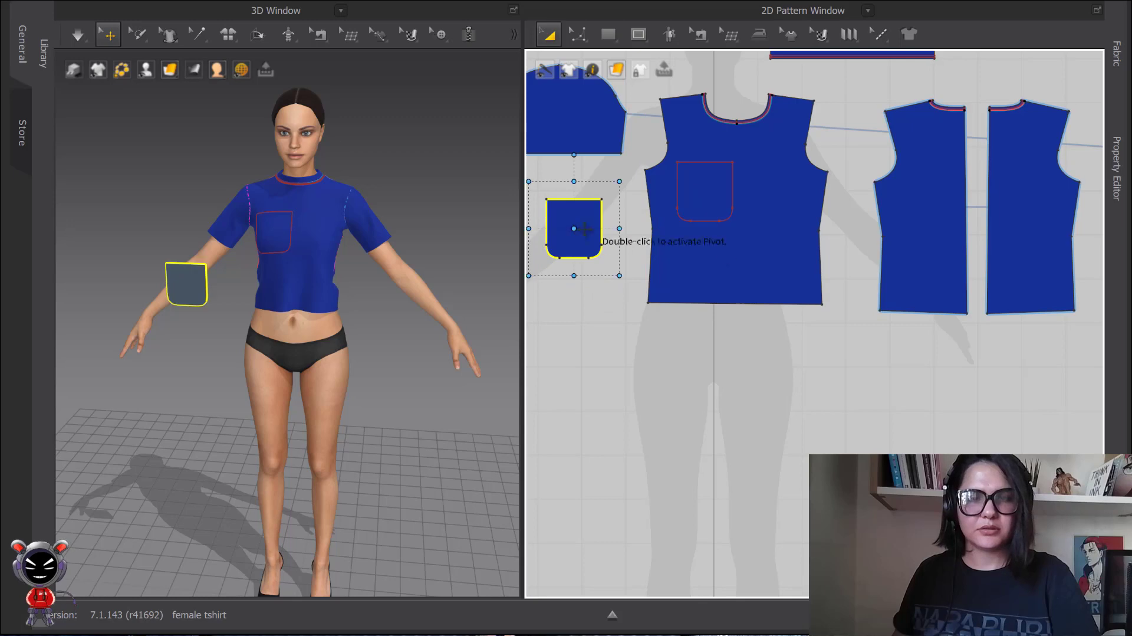
Assign the second, brighter blue FABRIC 1 to the cloned pocket pattern.
{"action": "left_click", "coordinate": [1110, 66]}
{"action": "left_click", "coordinate": [927, 142]}
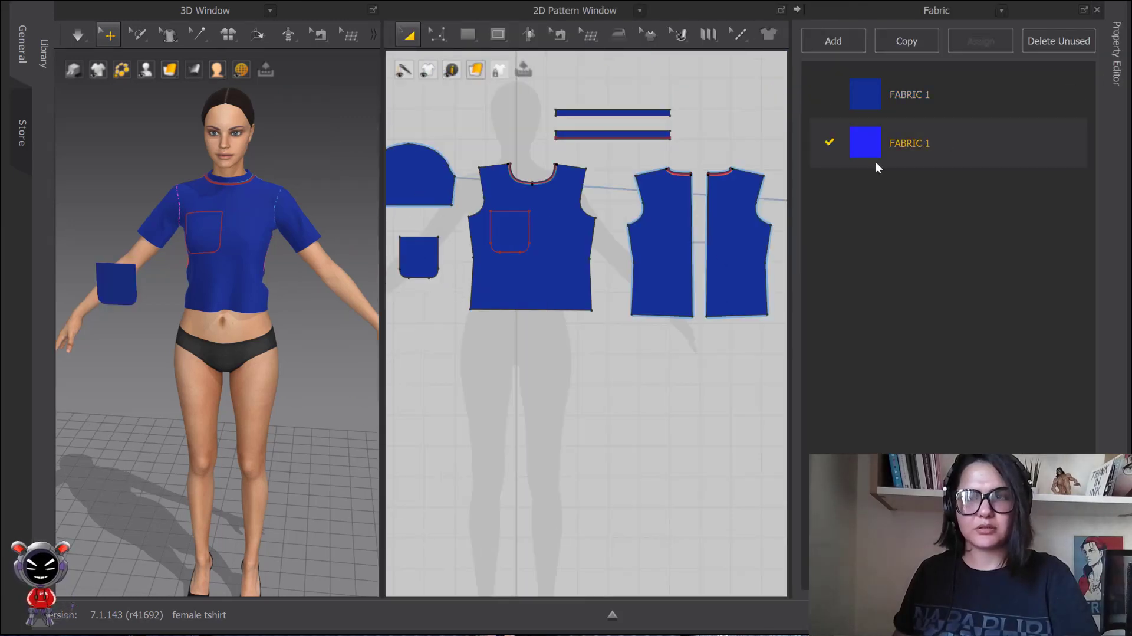
{"action": "left_click", "coordinate": [426, 255]}
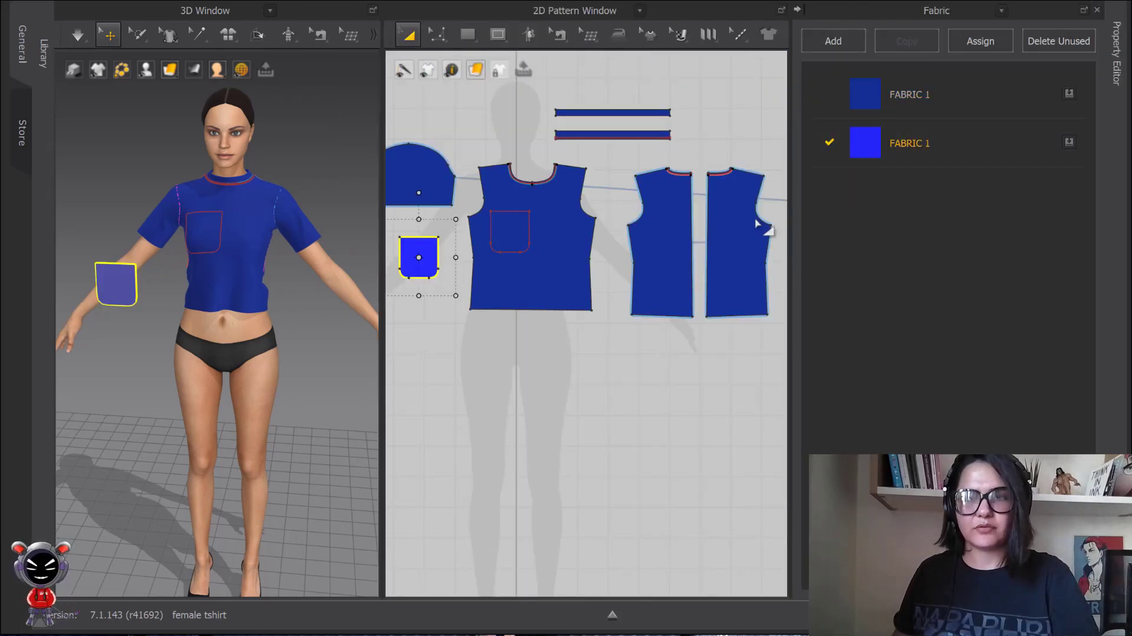
Free-sew the pocket's sides and rounded bottom to the matching internal outline on the shirt front, leaving the top edge open.
{"action": "scroll", "coordinate": [602, 240], "scroll_direction": "up", "scroll_amount": 3}
{"action": "key", "text": "n"}
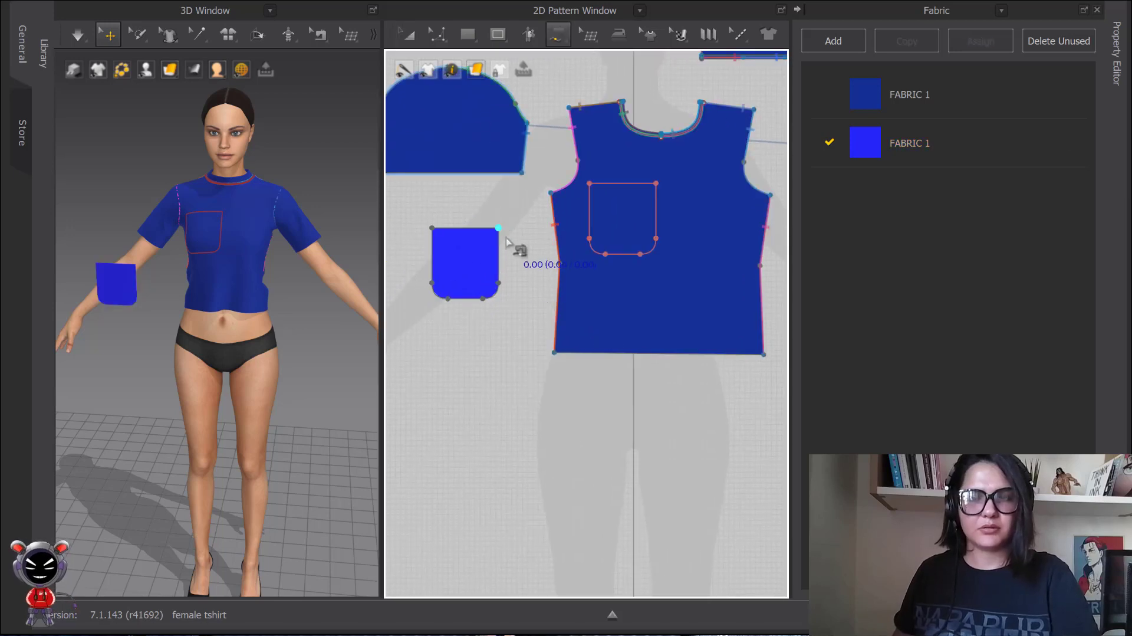
{"action": "left_click", "coordinate": [657, 184]}
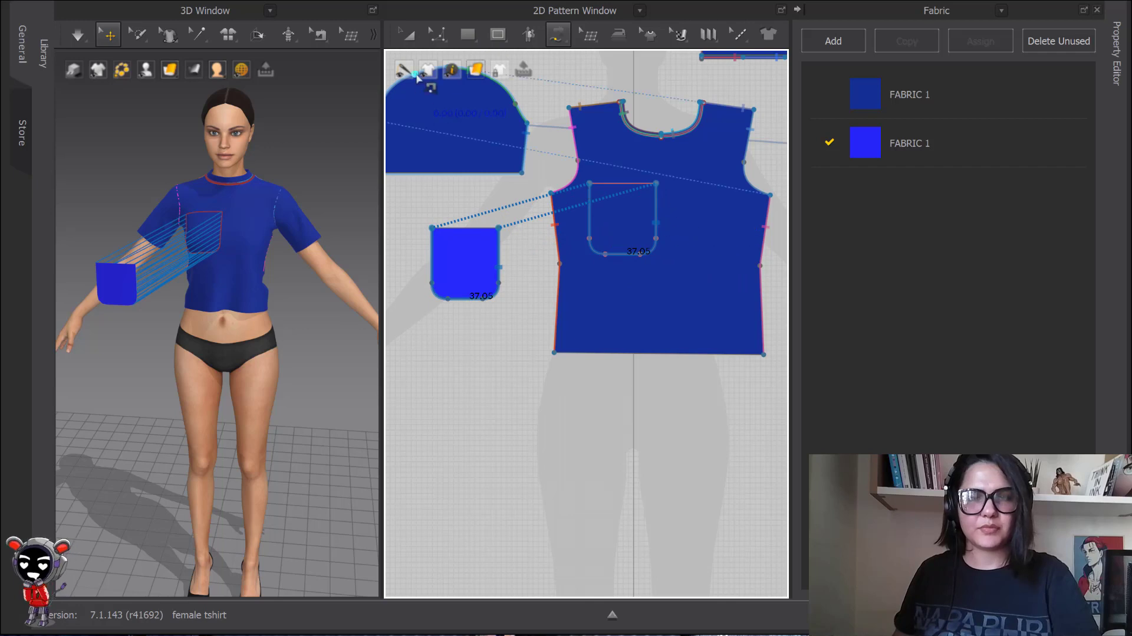
Superimpose the sewn pocket pattern over the shirt front on the avatar and simulate the garment.
{"action": "left_click", "coordinate": [405, 34]}
{"action": "left_click", "coordinate": [129, 289]}
{"action": "right_click", "coordinate": [130, 289]}
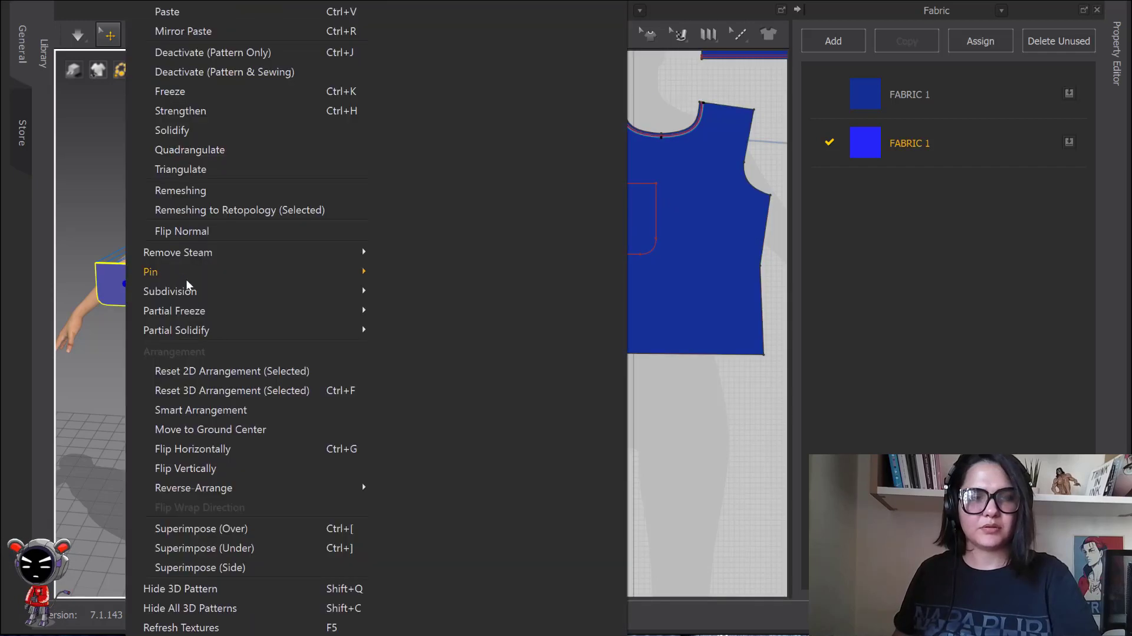
{"action": "left_click", "coordinate": [230, 534]}
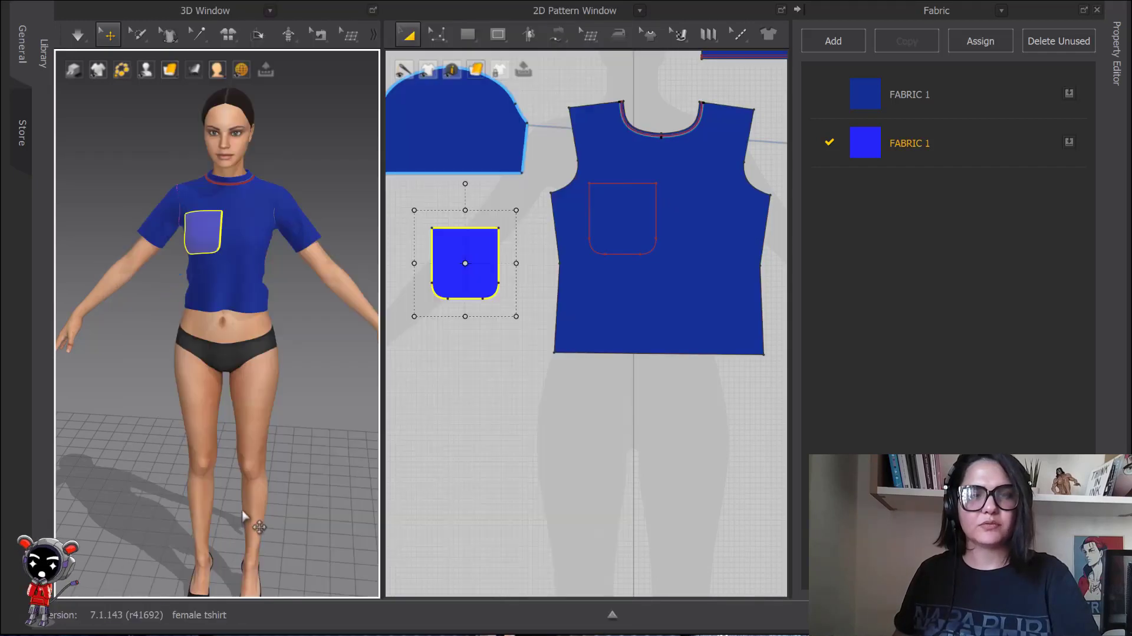
{"action": "left_click", "coordinate": [308, 311]}
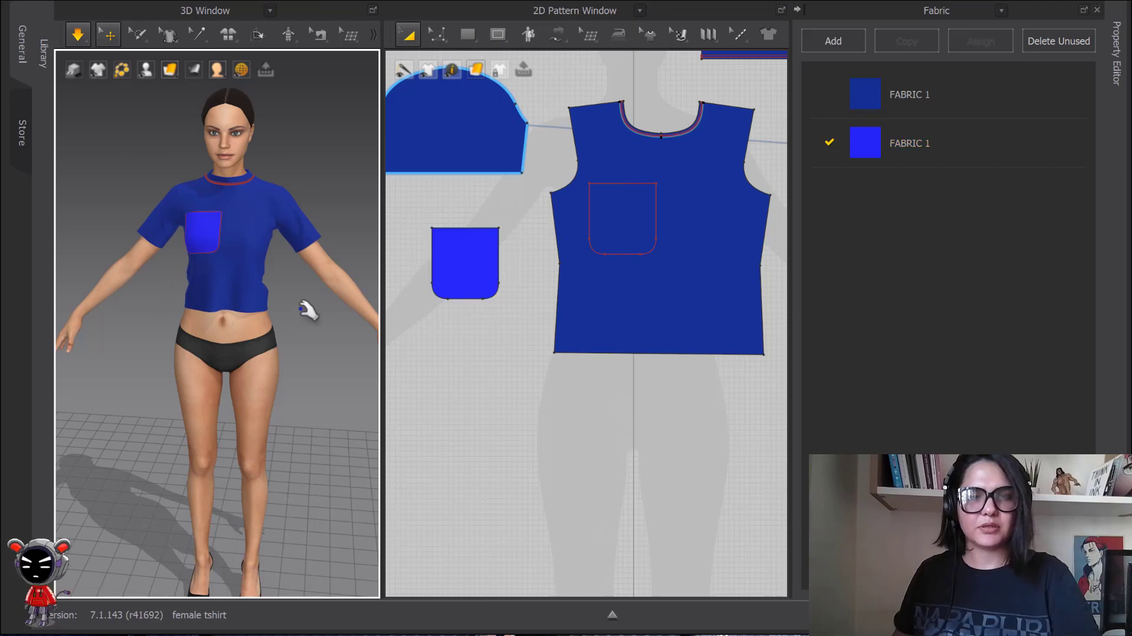
{"action": "key", "text": "space"}
{"action": "scroll", "coordinate": [407, 236], "scroll_direction": "down", "scroll_amount": 2}
{"action": "scroll", "coordinate": [329, 263], "scroll_direction": "down", "scroll_amount": 4}
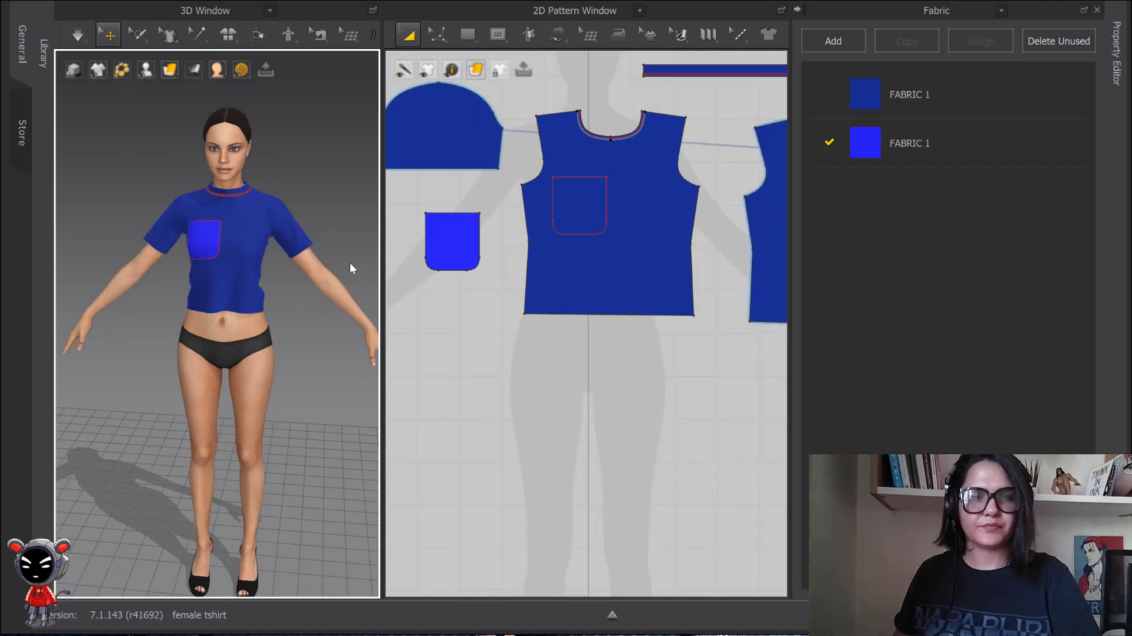
{"action": "scroll", "coordinate": [566, 231], "scroll_direction": "down", "scroll_amount": 4}
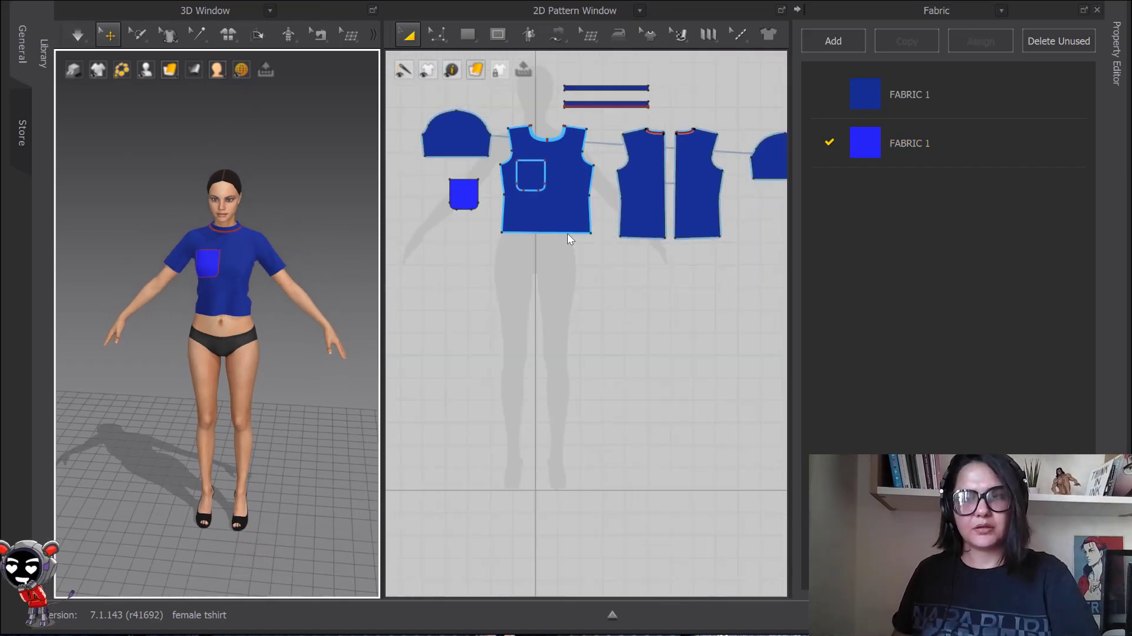
{"action": "middle_click_drag", "start_coordinate": [571, 242], "coordinate": [585, 294]}
{"action": "scroll", "coordinate": [286, 297], "scroll_direction": "up", "scroll_amount": 2}
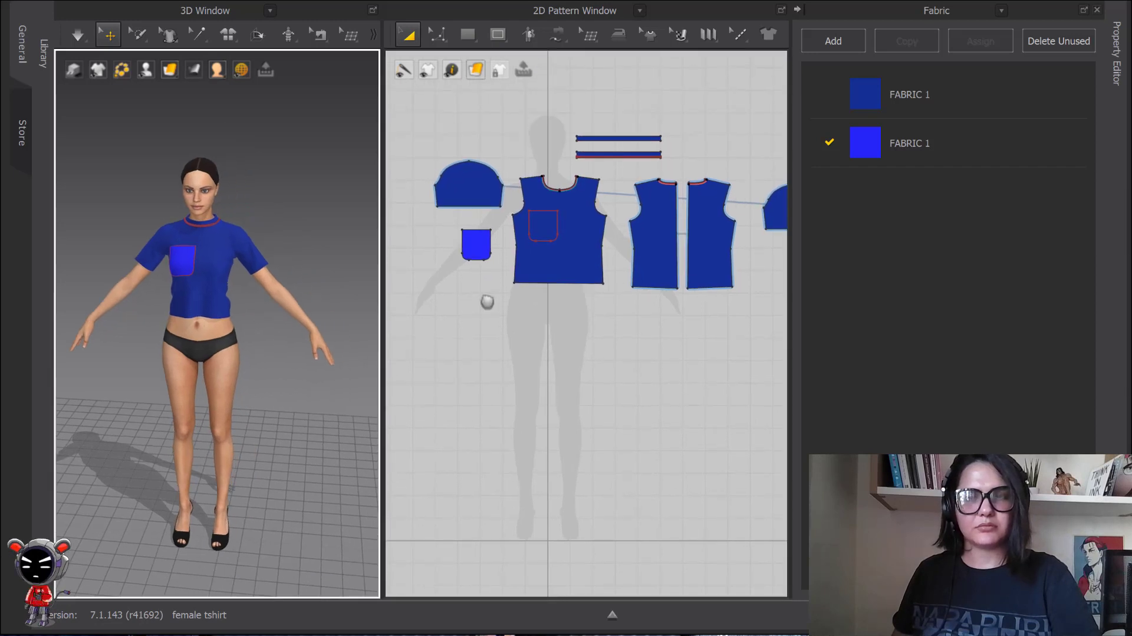
{"action": "scroll", "coordinate": [514, 302], "scroll_direction": "down", "scroll_amount": 2}
{"action": "right_click_drag", "start_coordinate": [513, 302], "coordinate": [546, 320]}
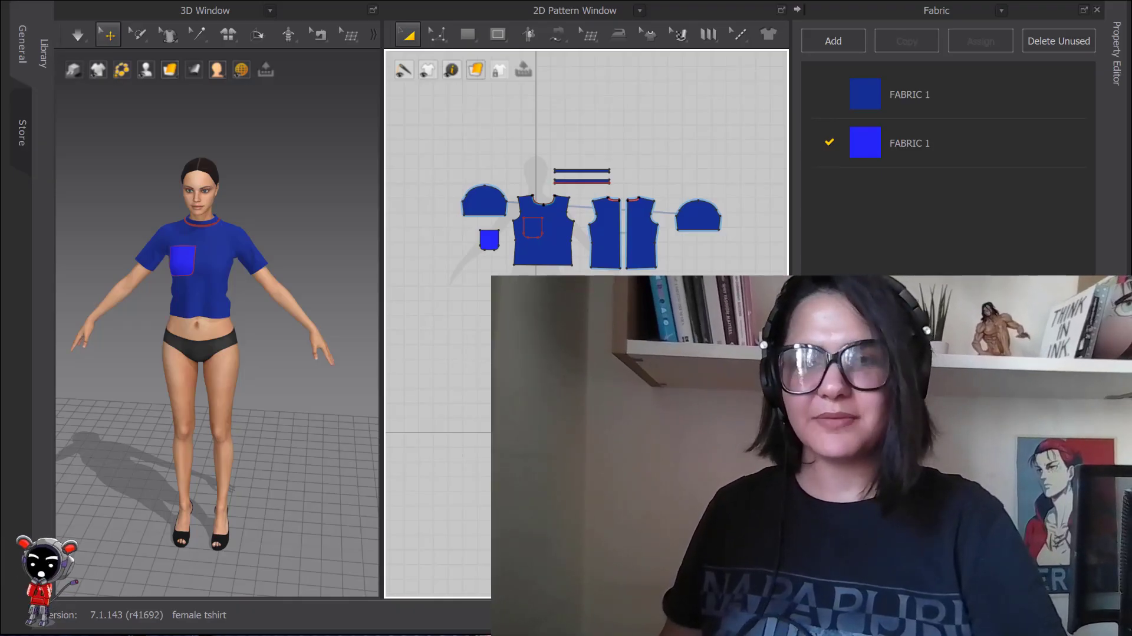
{"action": "middle_click_drag", "start_coordinate": [587, 330], "coordinate": [586, 366]}
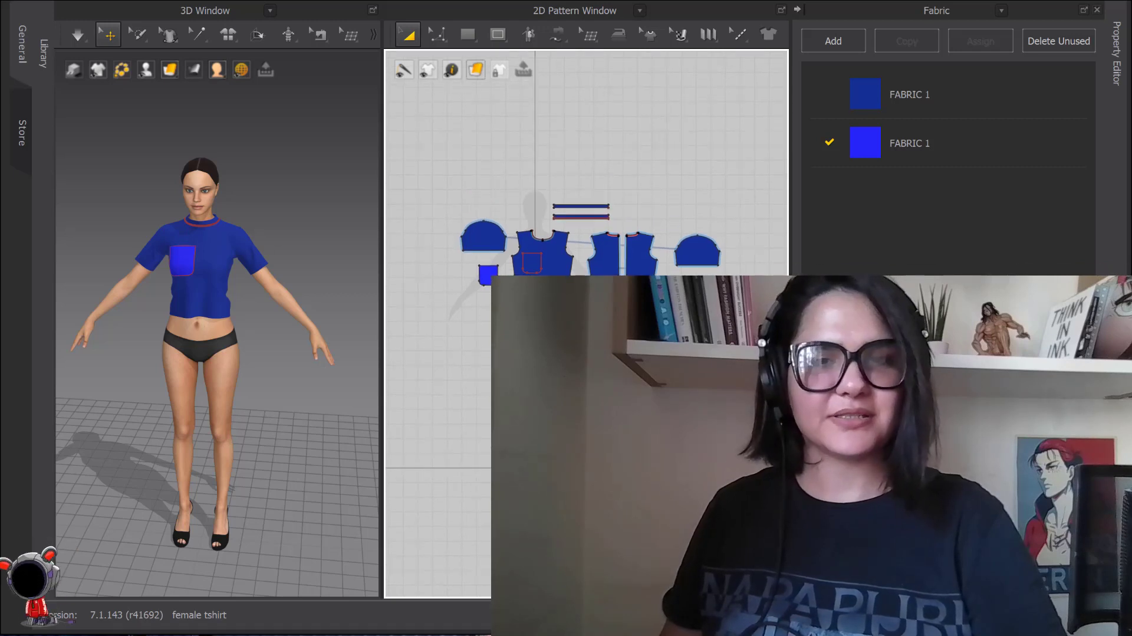